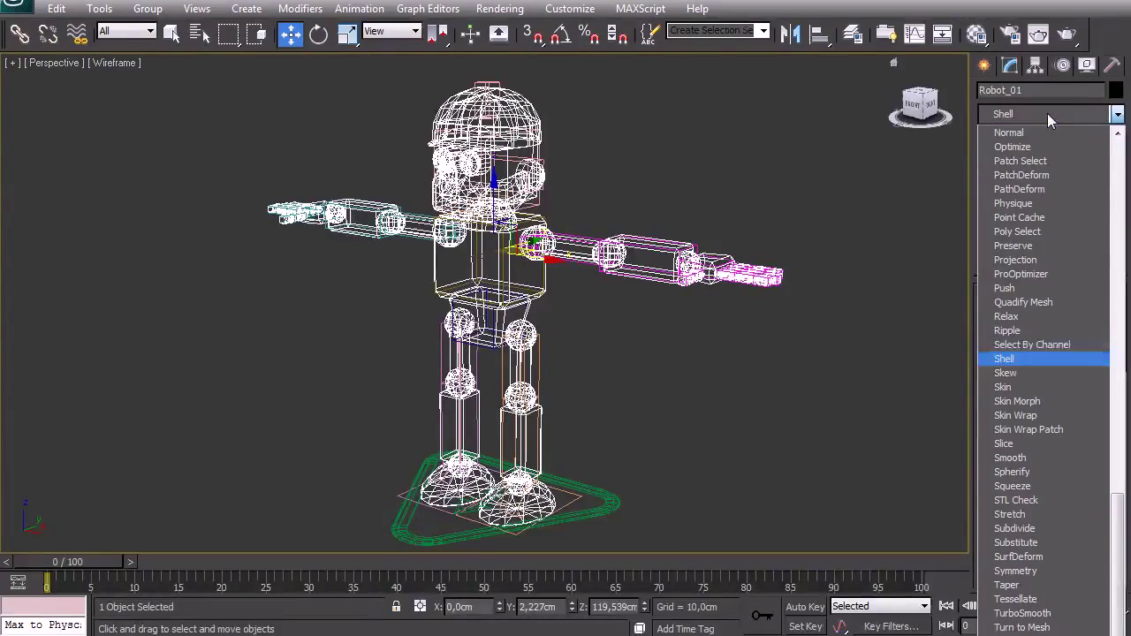
- Apply a Skin modifier to the Robot_01 mesh and display the viewport shaded
left_click(1019, 389)
key("Return")
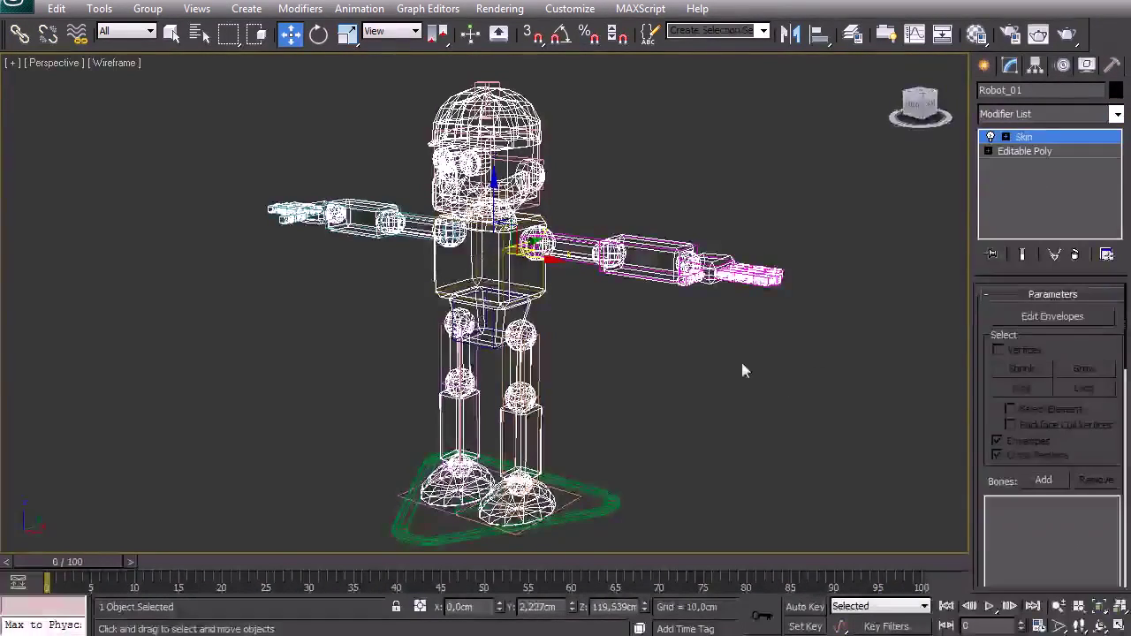
middle_click_drag(651, 345, 642, 336)
key("F3")
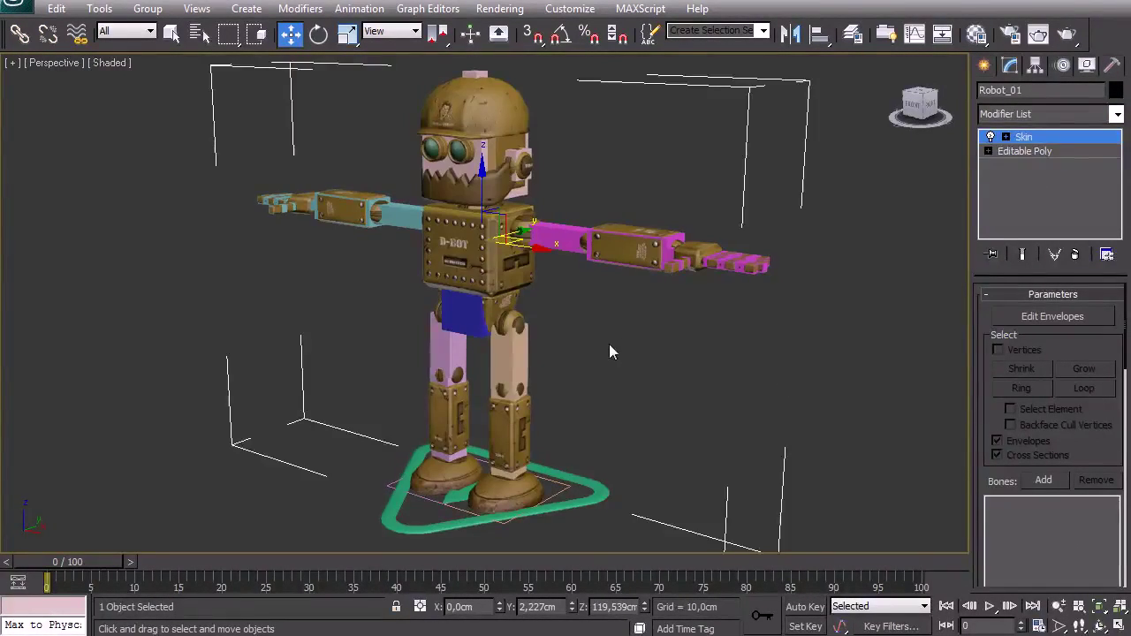
- Switch the viewport back to wireframe and hide the triangular Character001 base helper around the feet
key("ctrl+r")
mouse_move(492, 281)
left_mouse_down()
mouse_move(586, 285)
mouse_move(672, 313)
mouse_move(502, 356)
mouse_move(494, 230)
mouse_move(503, 297)
mouse_move(408, 296)
mouse_move(463, 295)
mouse_move(596, 412)
mouse_move(650, 415)
left_mouse_up()
key("F3")
right_click(650, 415)
left_click(651, 414)
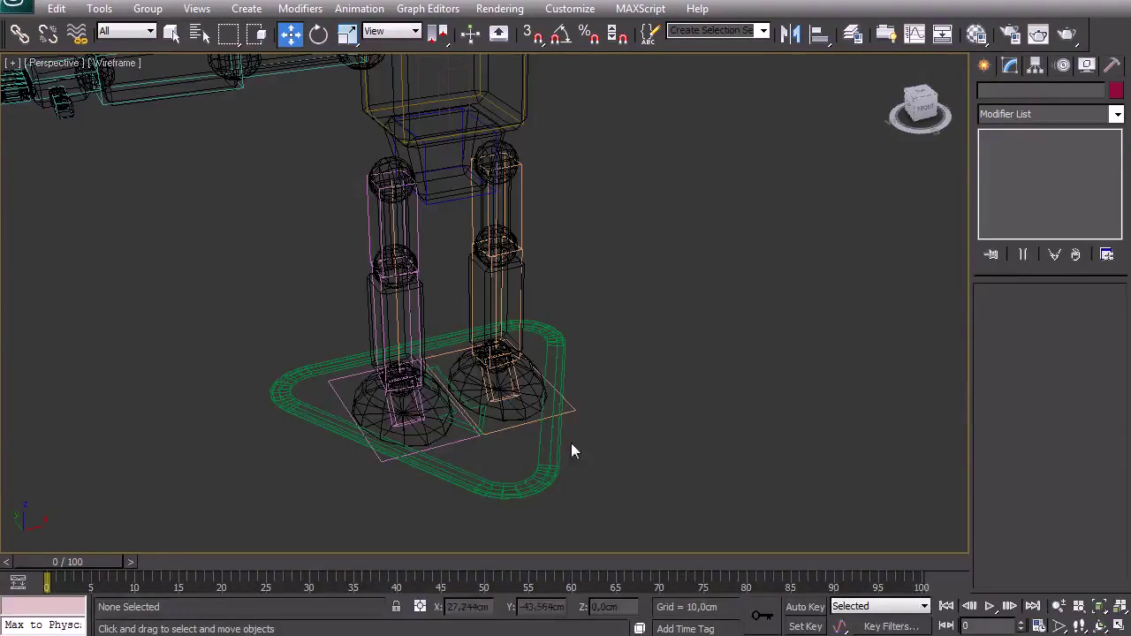
left_click(546, 467)
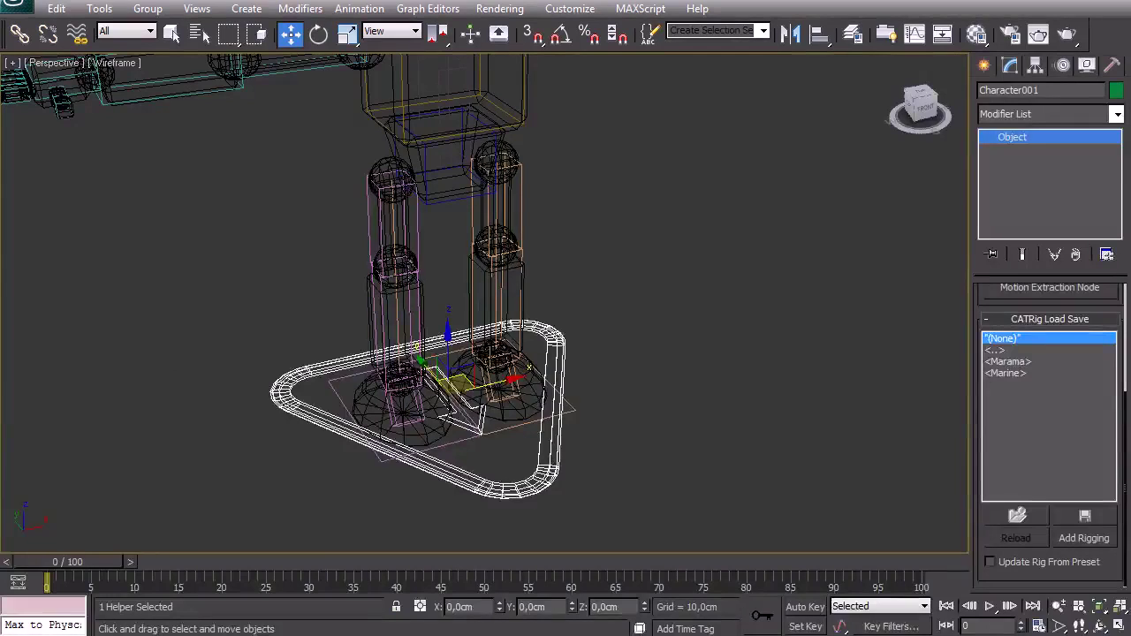
right_click(517, 413)
left_click(524, 356)
- Select the rectangular IK target platforms under both feet and hide them
left_click(506, 428)
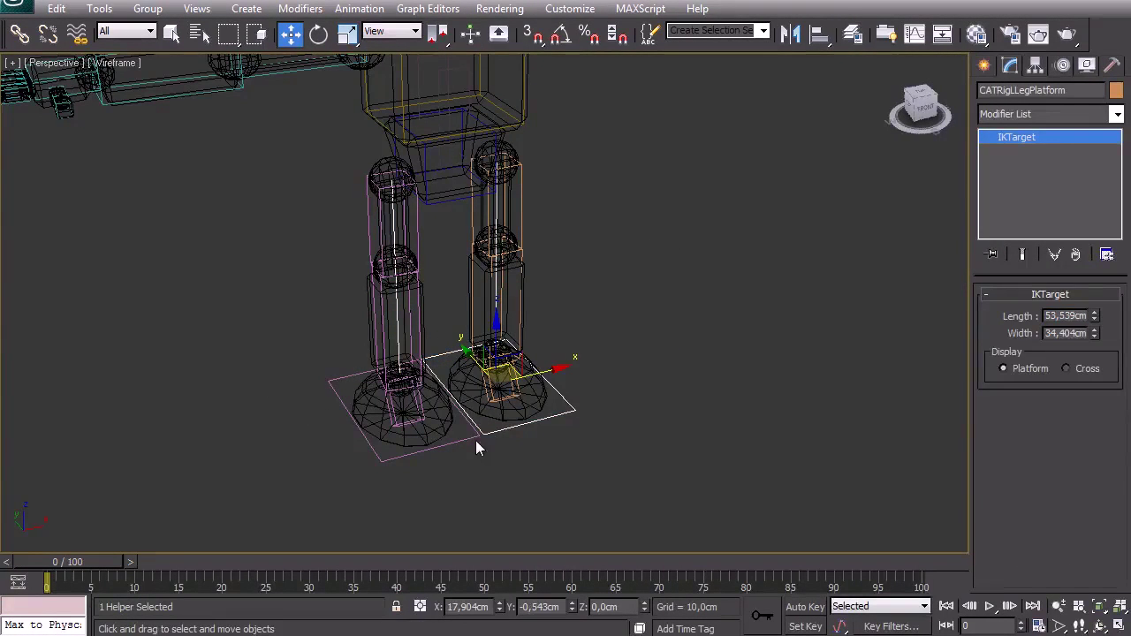
left_click(473, 440, "ctrl")
right_click(471, 440)
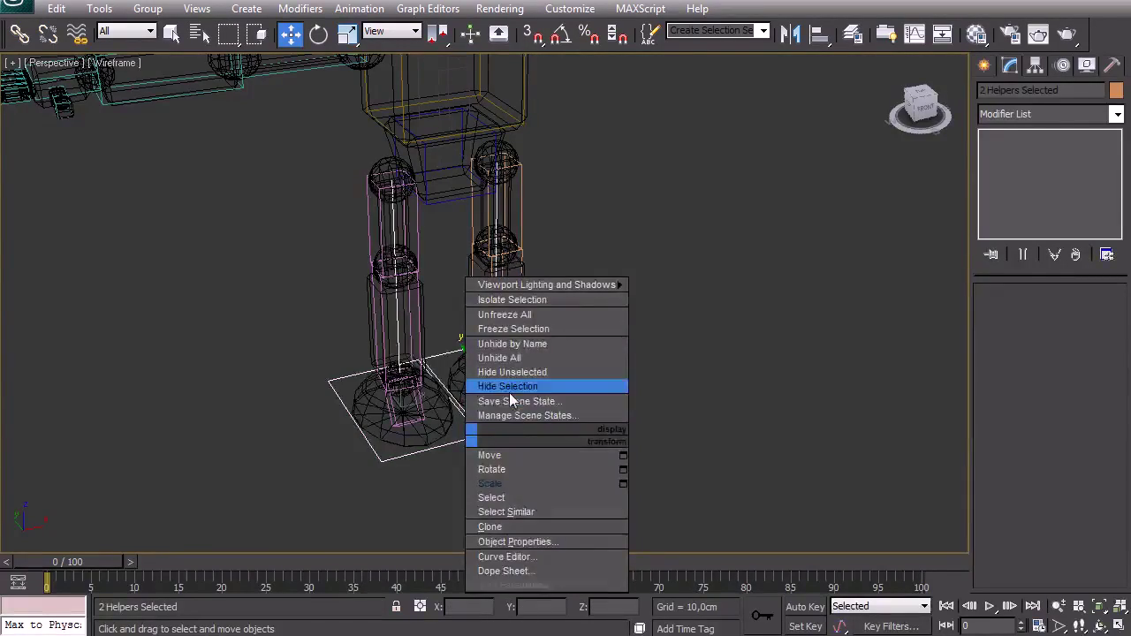
left_click(509, 387)
scroll(470, 410, "down", 5)
middle_click_drag(555, 365, 530, 205, "alt")
- Select the robot mesh and add all listed CAT rig bones, from CATRigHub001 through CATRigSpine, to its Skin modifier
left_click(456, 239)
middle_click_drag(445, 152, 637, 291, "alt")
left_click(704, 314)
left_click(517, 239)
middle_click_drag(555, 302, 579, 298, "alt")
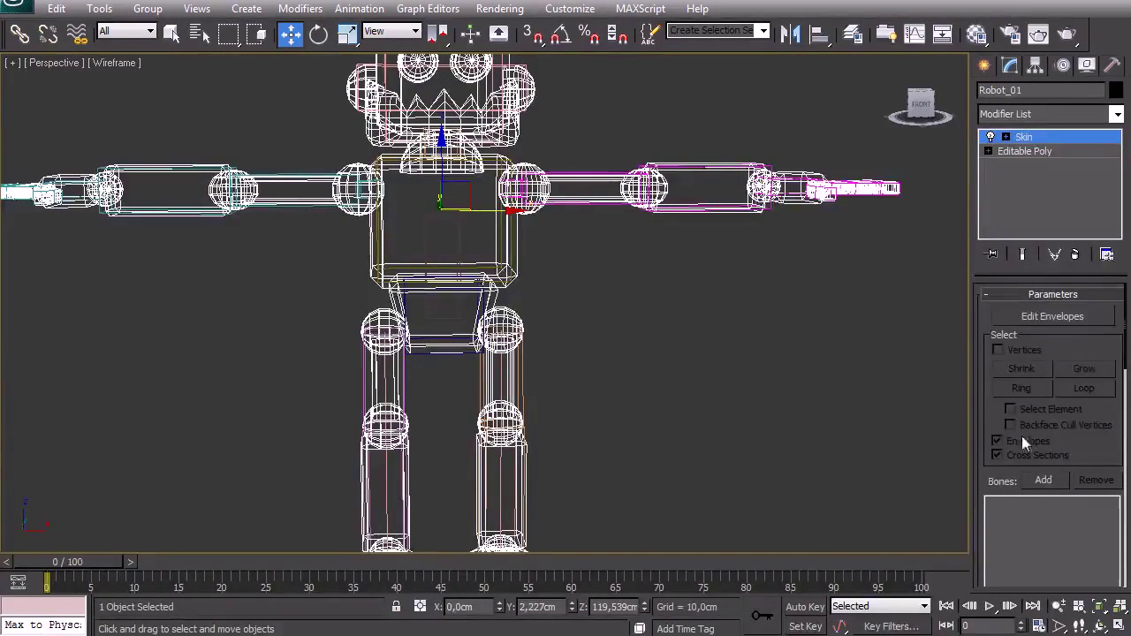
left_click(1058, 482)
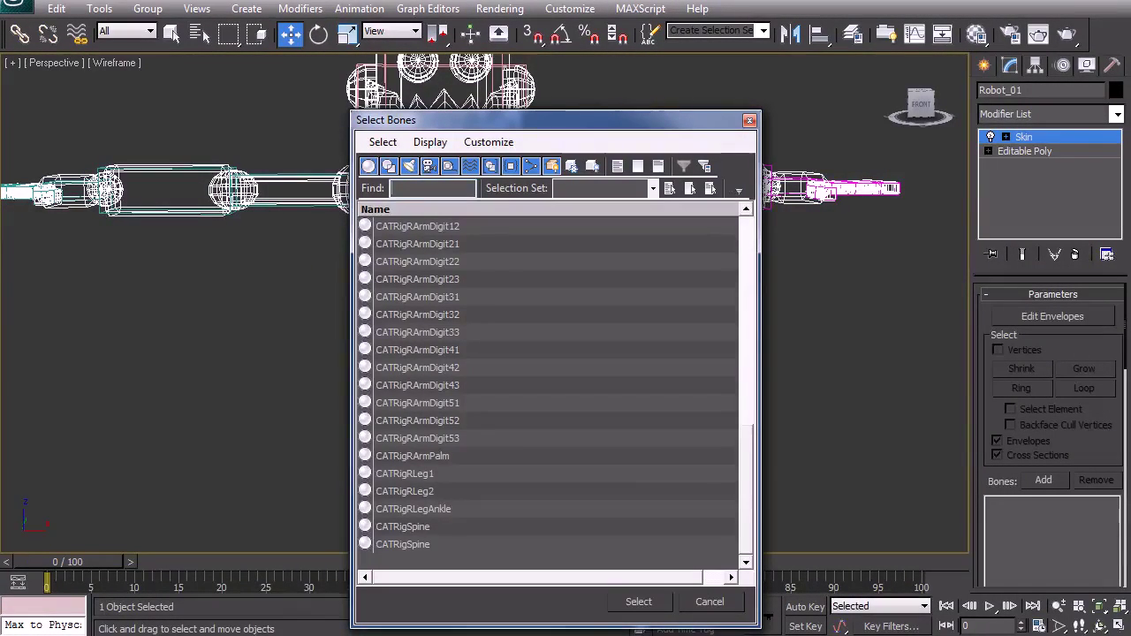
scroll(730, 293, "up", 10)
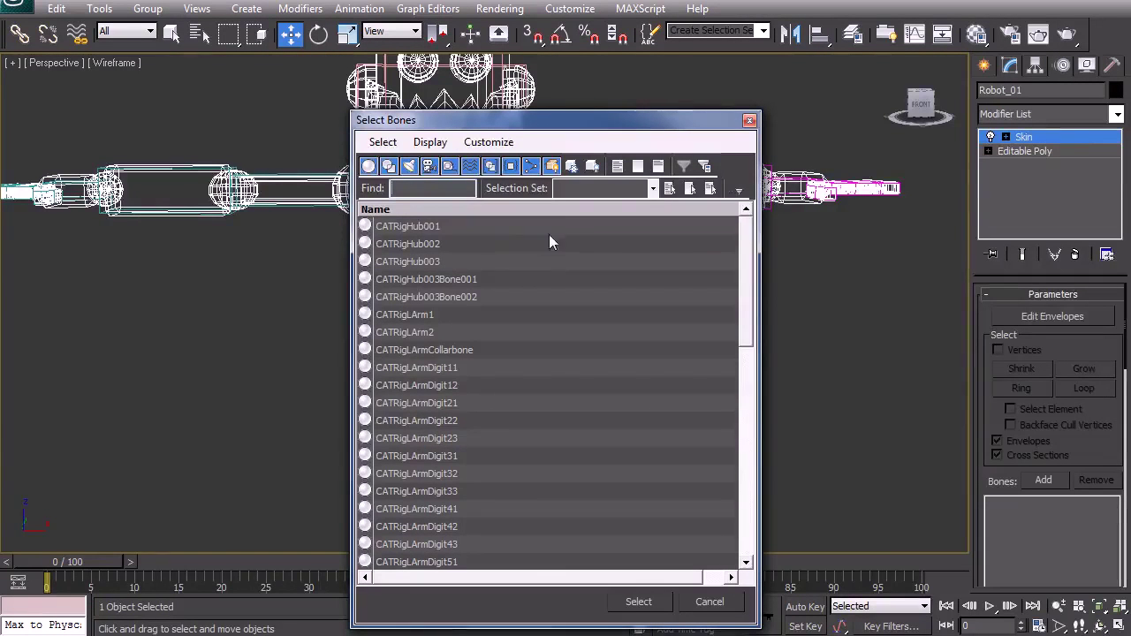
left_click(436, 226)
left_click_drag(751, 305, 762, 538)
left_click(427, 544, "shift")
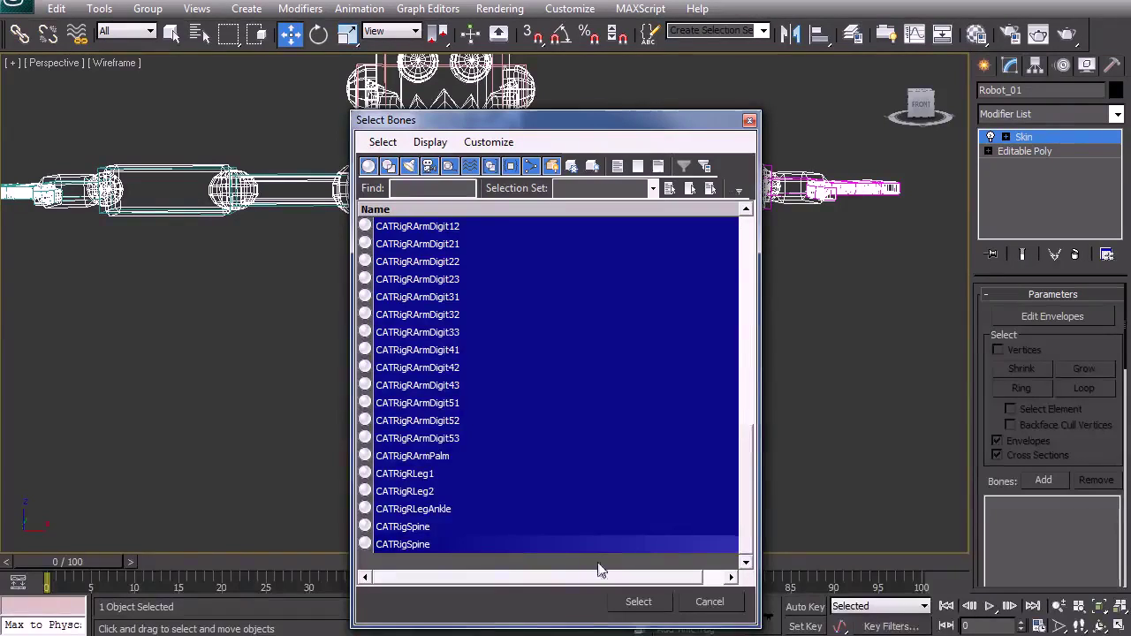
left_click(640, 604)
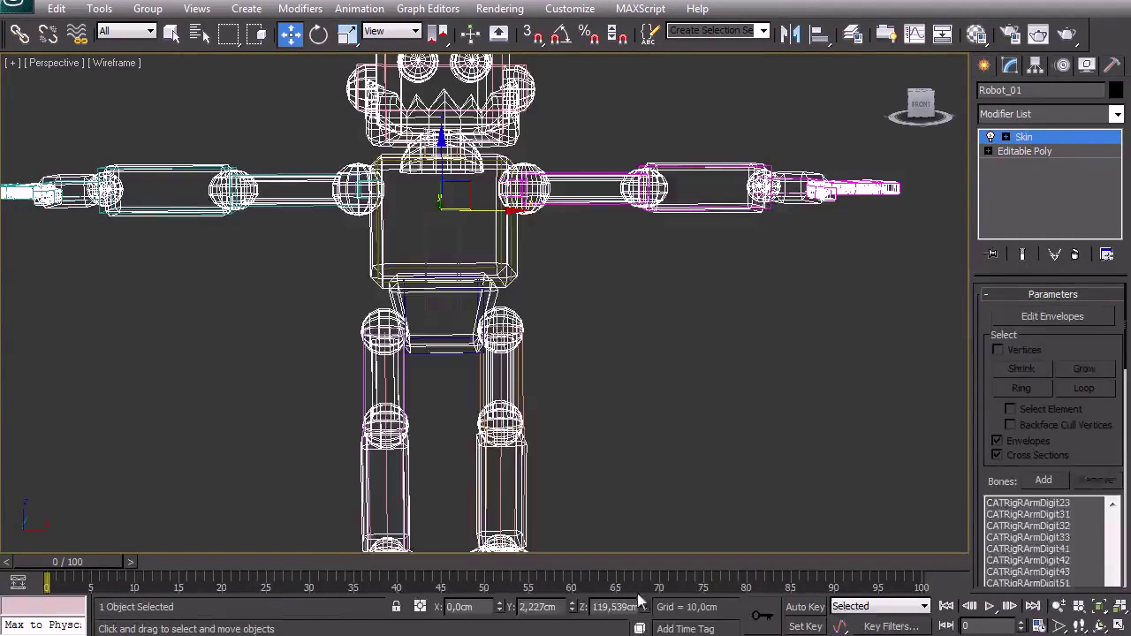
left_click(573, 361)
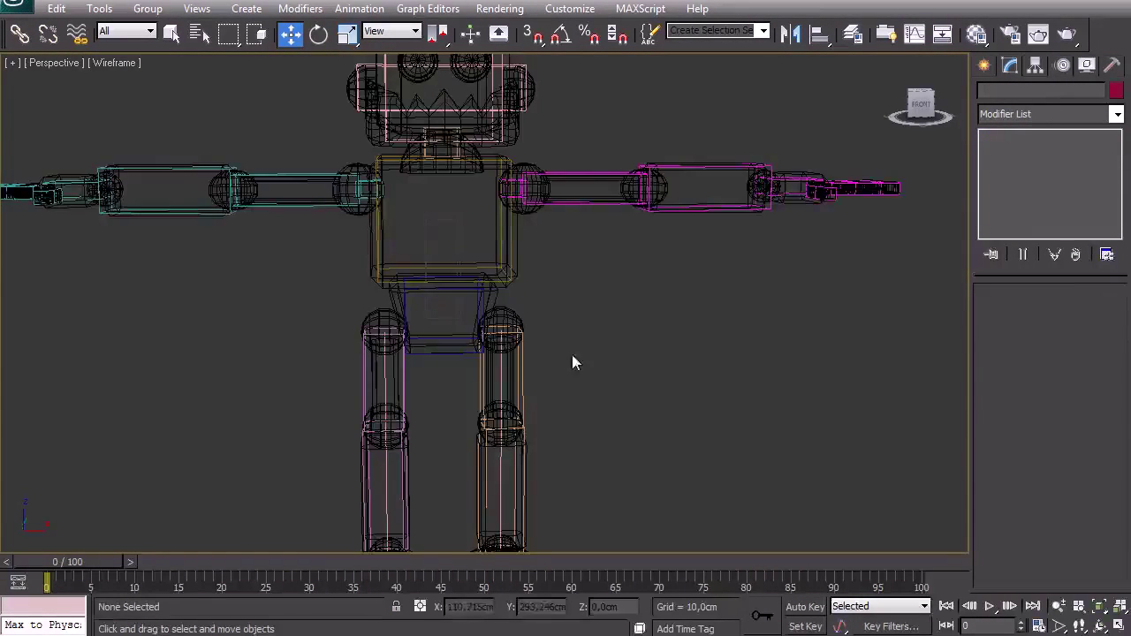
left_click(515, 228)
right_click(515, 229)
left_click(561, 183)
scroll(657, 348, "down", 5)
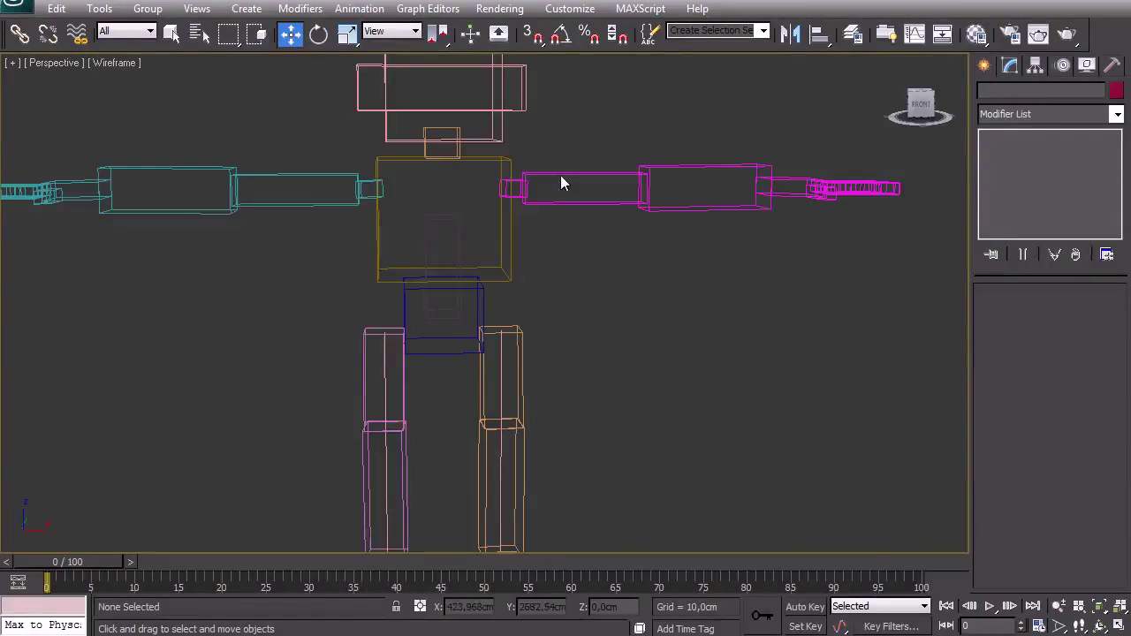
- Unhide all scene objects and hide only the Robot_01 mesh
right_click(657, 347)
left_click(690, 263)
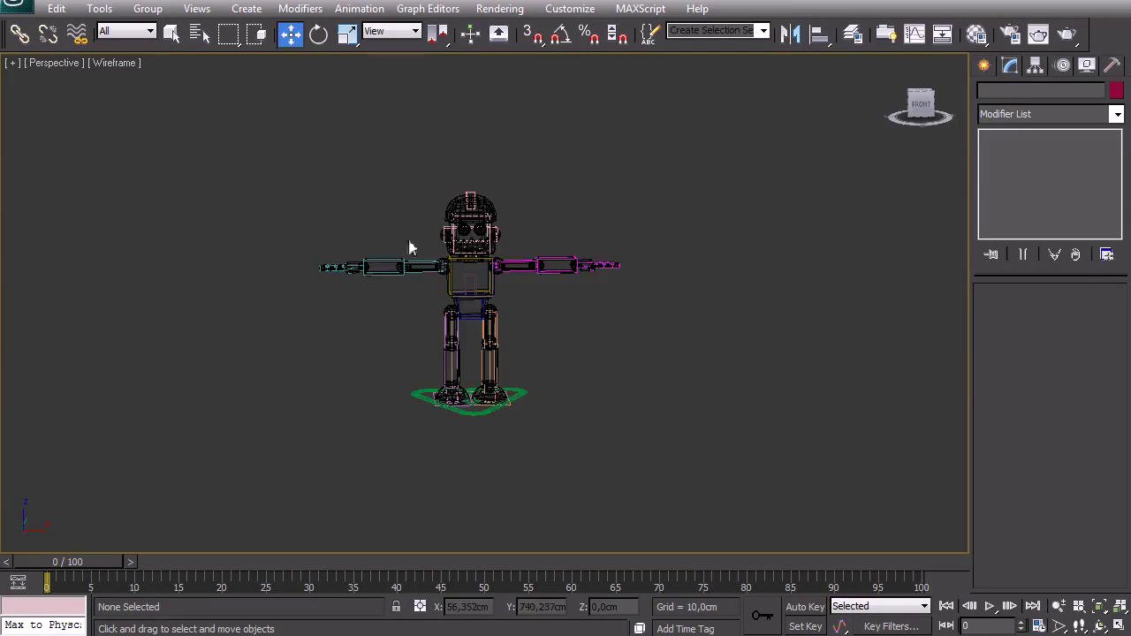
left_click(478, 221)
right_click(447, 201)
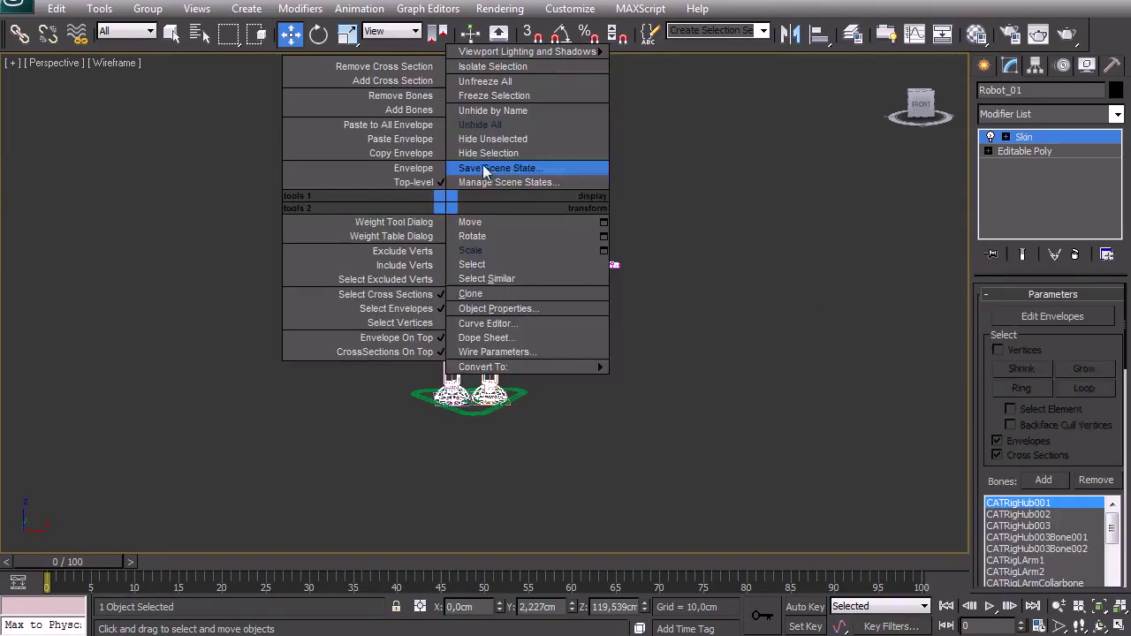
left_click(487, 153)
- Select all rig objects and rename them with the base name Robot_01_part_, numbered from 0 in steps of 1
key("ctrl+a")
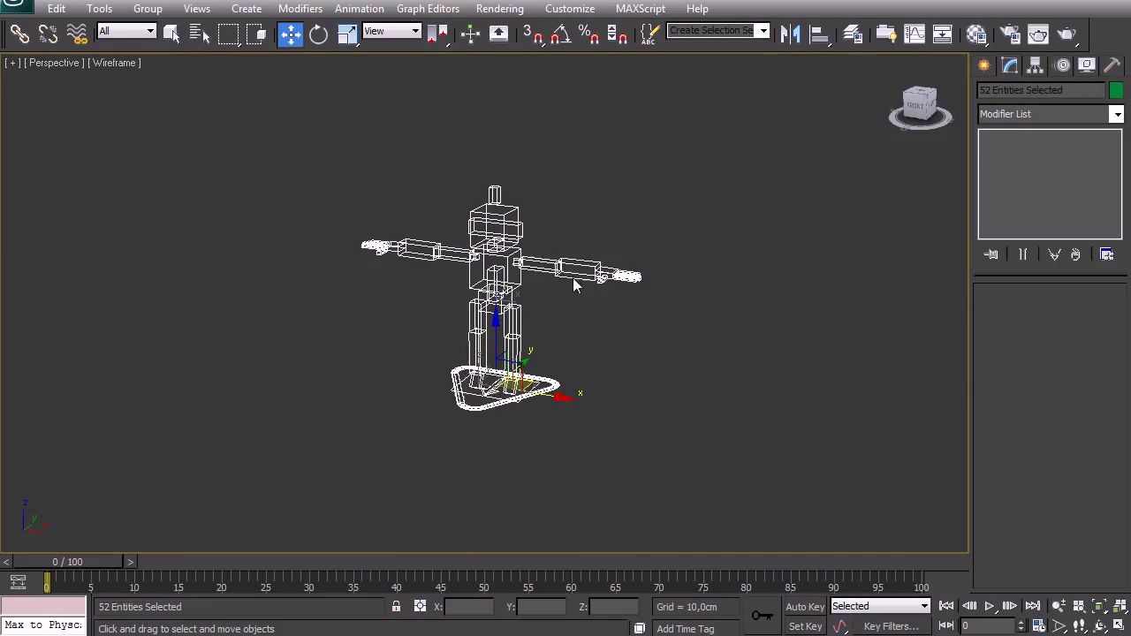
left_click(99, 9)
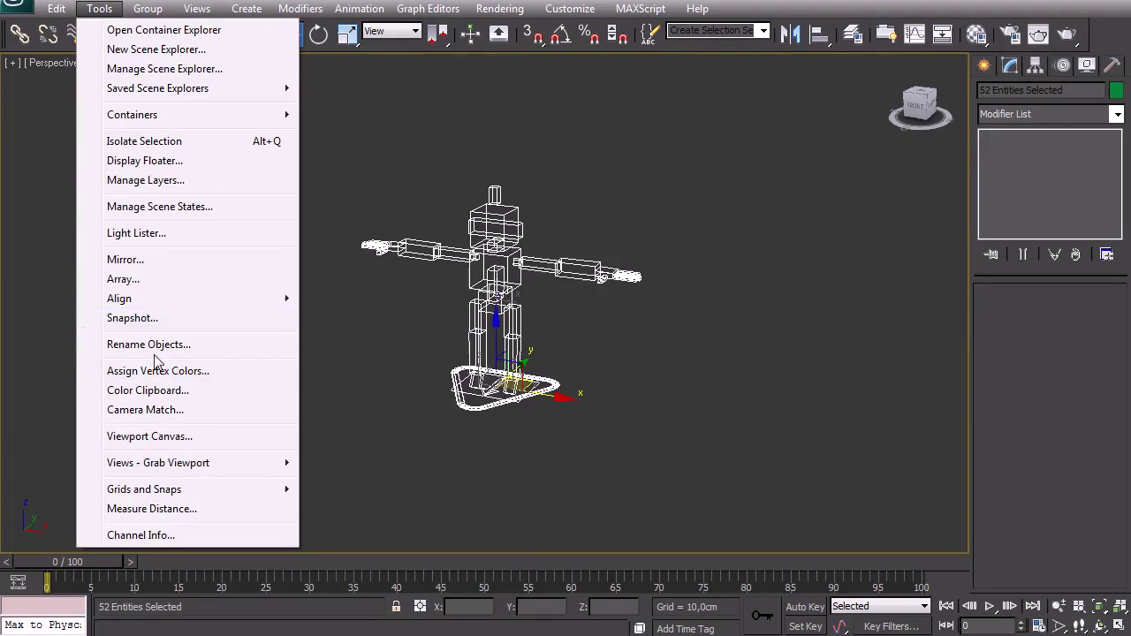
left_click(150, 346)
left_click(594, 238)
type("Robot")
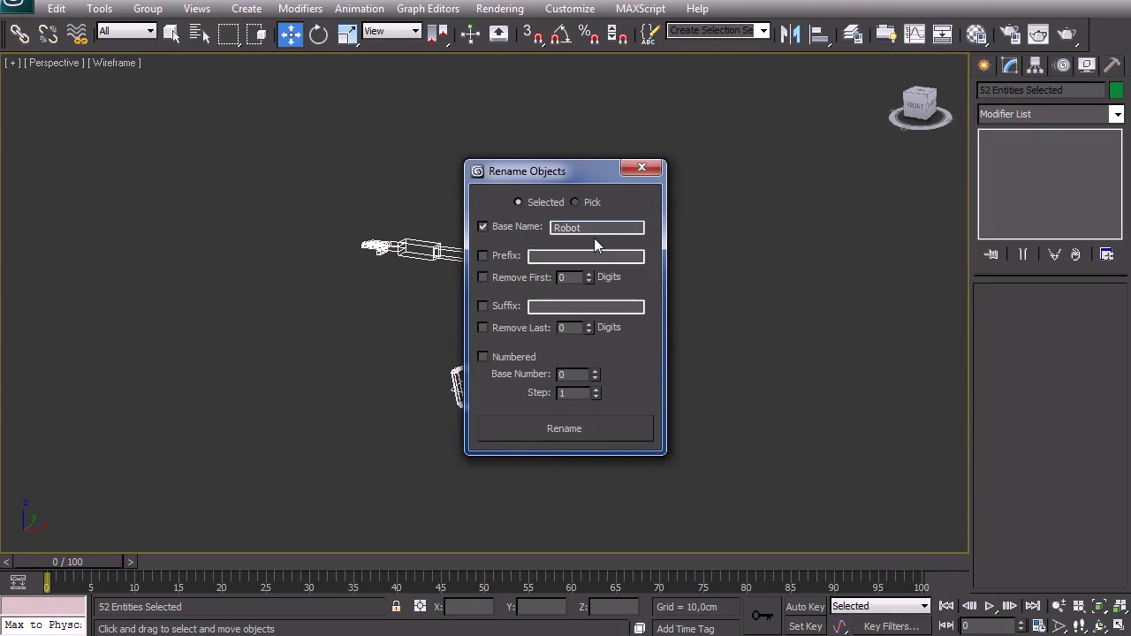
type("_01_part_")
left_click(506, 357)
left_click(571, 376)
left_click(581, 431)
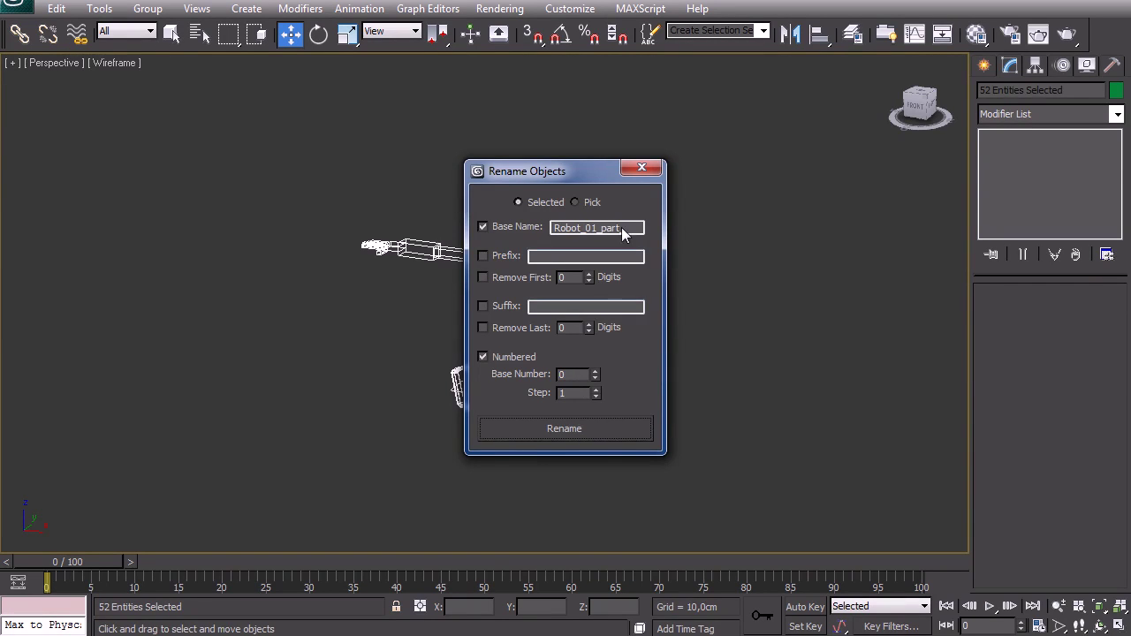
left_click(644, 169)
- Review the renamed rig objects in the scene selection list from the first entry to the last
left_click(745, 448)
key("h")
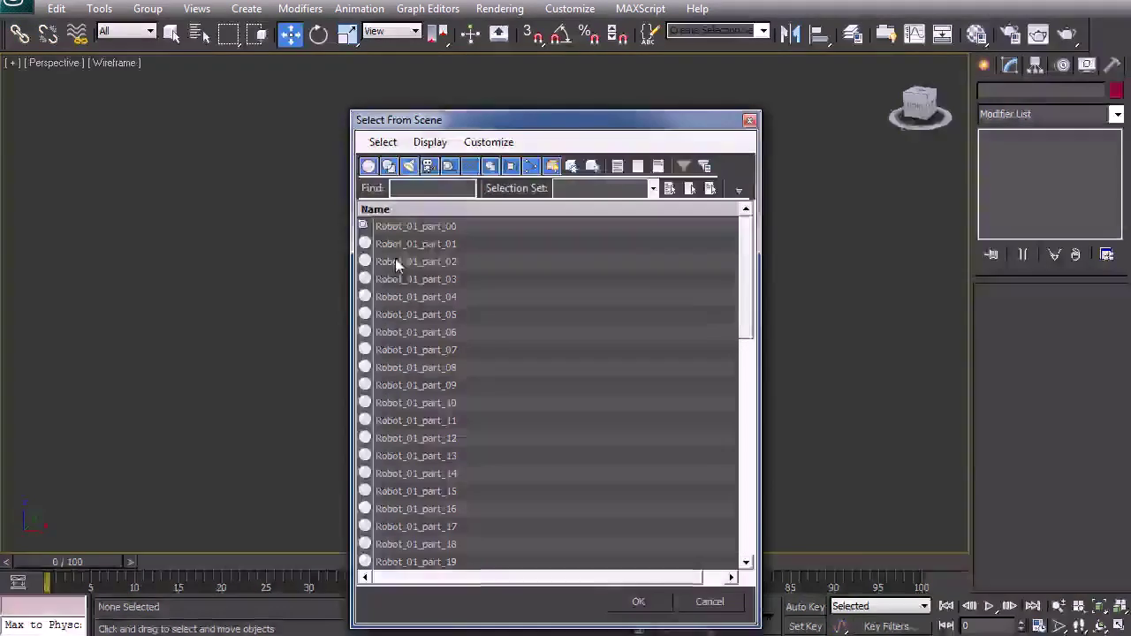
left_click_drag(748, 298, 773, 525)
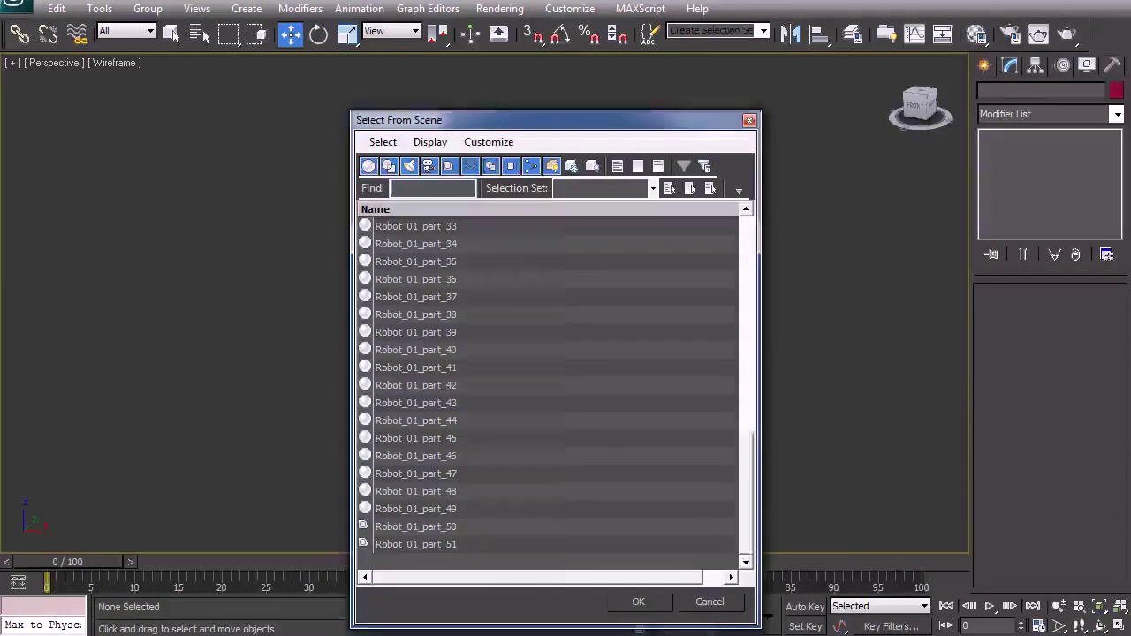
left_click(478, 545)
left_click_drag(745, 477, 767, 255)
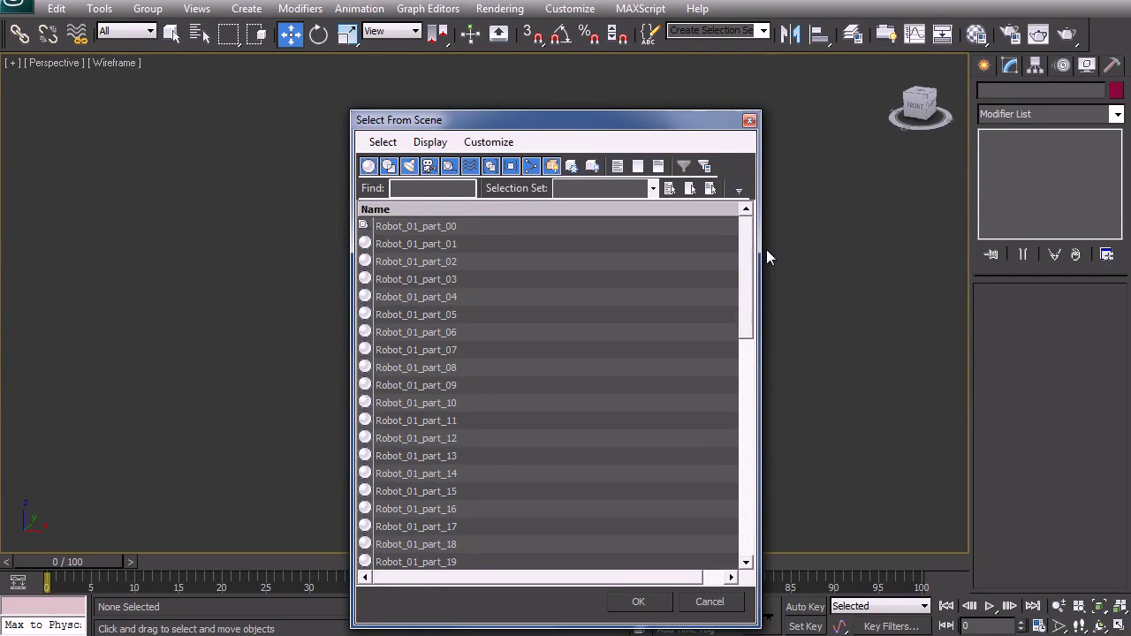
left_click(729, 604)
- Check the new names of individual rig parts, including the chest hub and the left upper arm bone
left_click(496, 257)
key("z")
middle_click_drag(496, 257, 581, 288, "alt")
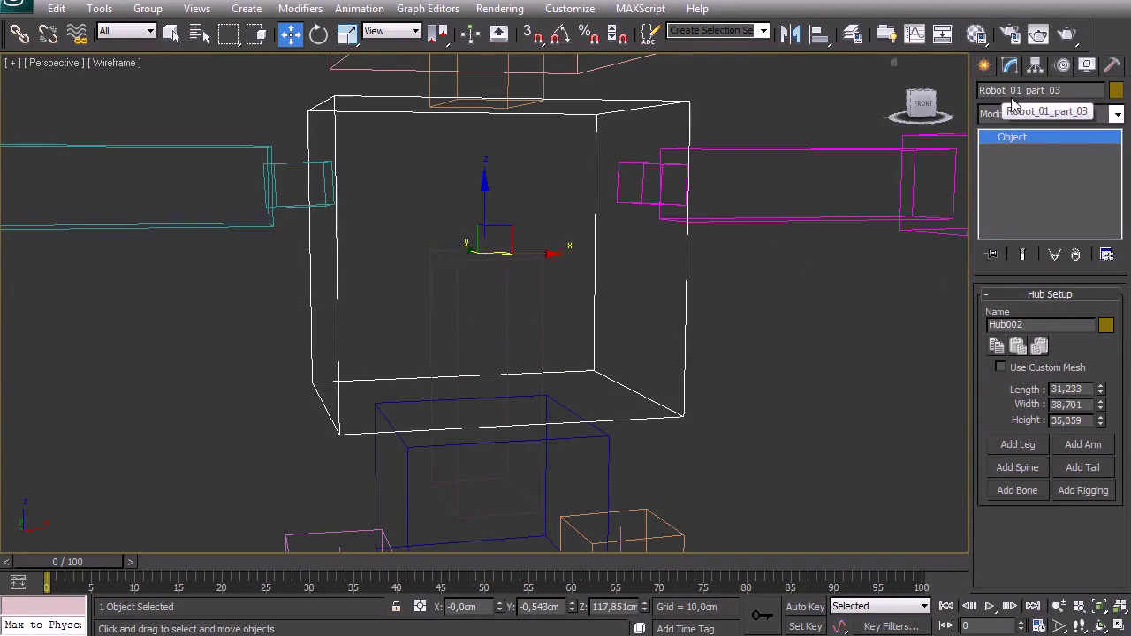
middle_click_drag(614, 237, 698, 265, "alt")
left_click(758, 156)
left_click(751, 150)
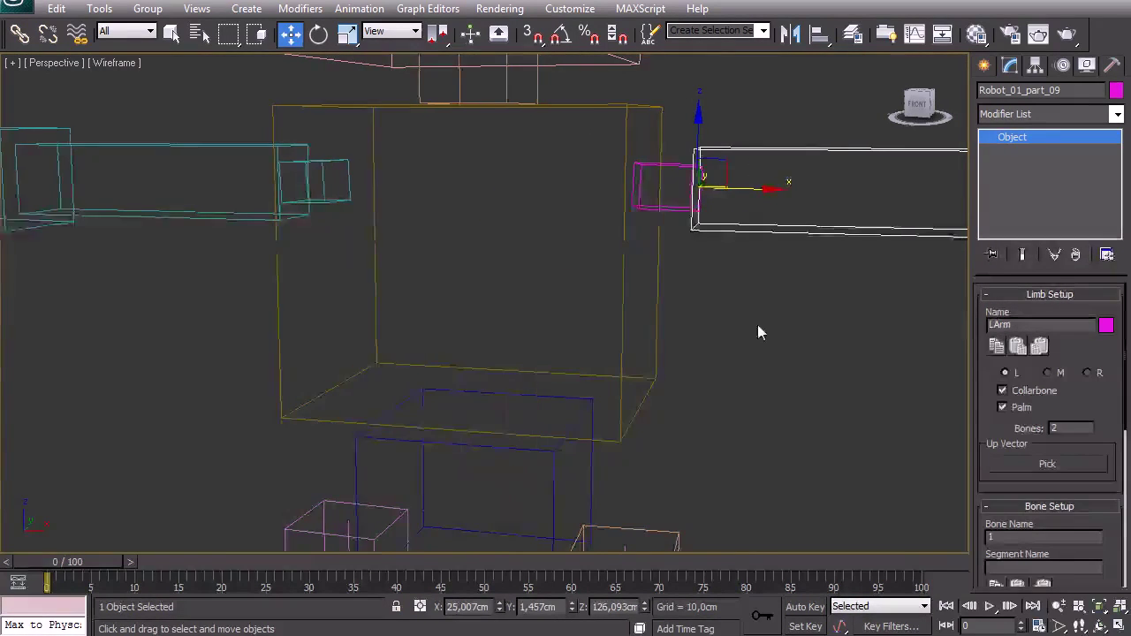
scroll(707, 332, "down", 5)
left_click(501, 164)
left_click(495, 146)
- Unhide all objects so the robot mesh is shown together with its rig
middle_click_drag(571, 269, 616, 329, "alt")
left_click(650, 386)
right_click(628, 369)
left_click(658, 297)
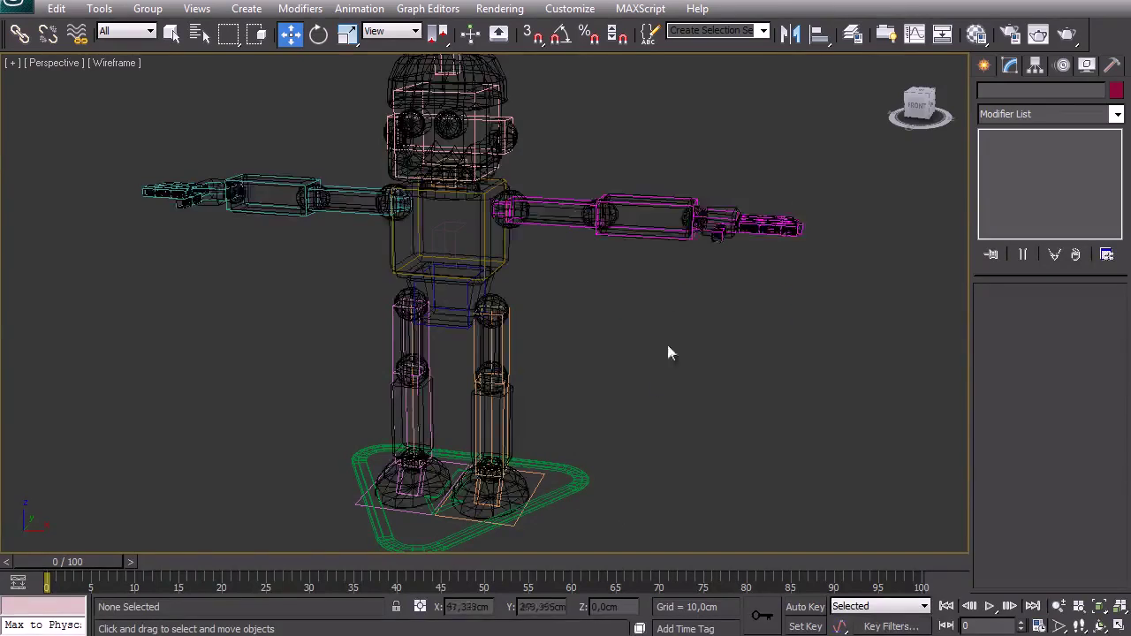
- Select the Robot_01 mesh and display the viewport shaded with edged faces
left_click(454, 204)
left_click(115, 63)
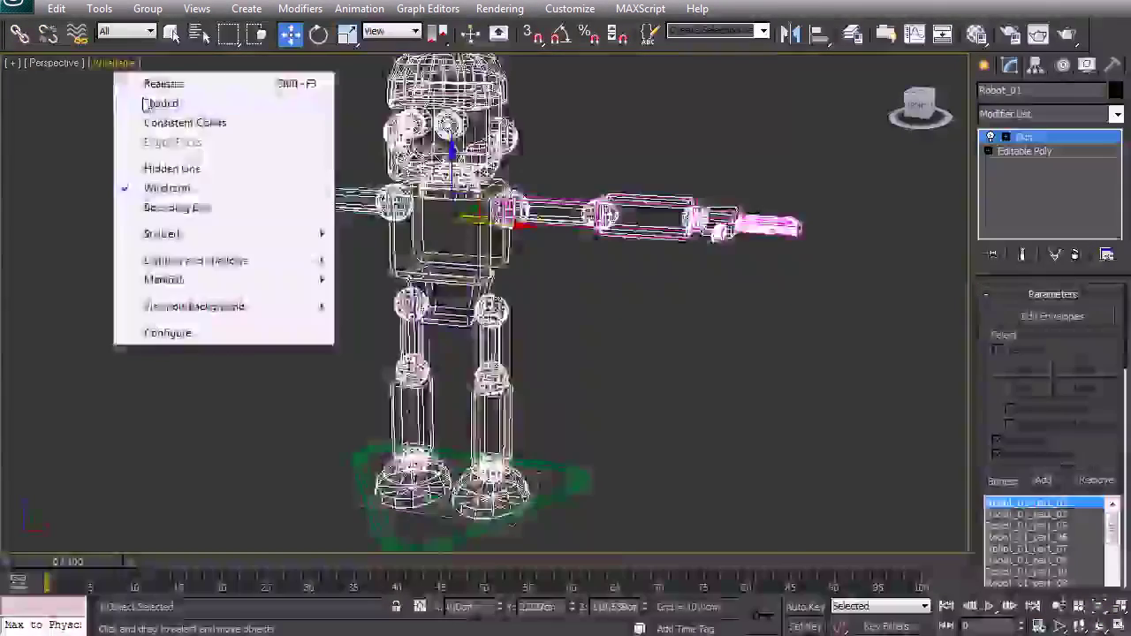
left_click(148, 104)
key("F4")
middle_click_drag(538, 223, 540, 242)
middle_click_drag(609, 256, 483, 245, "alt")
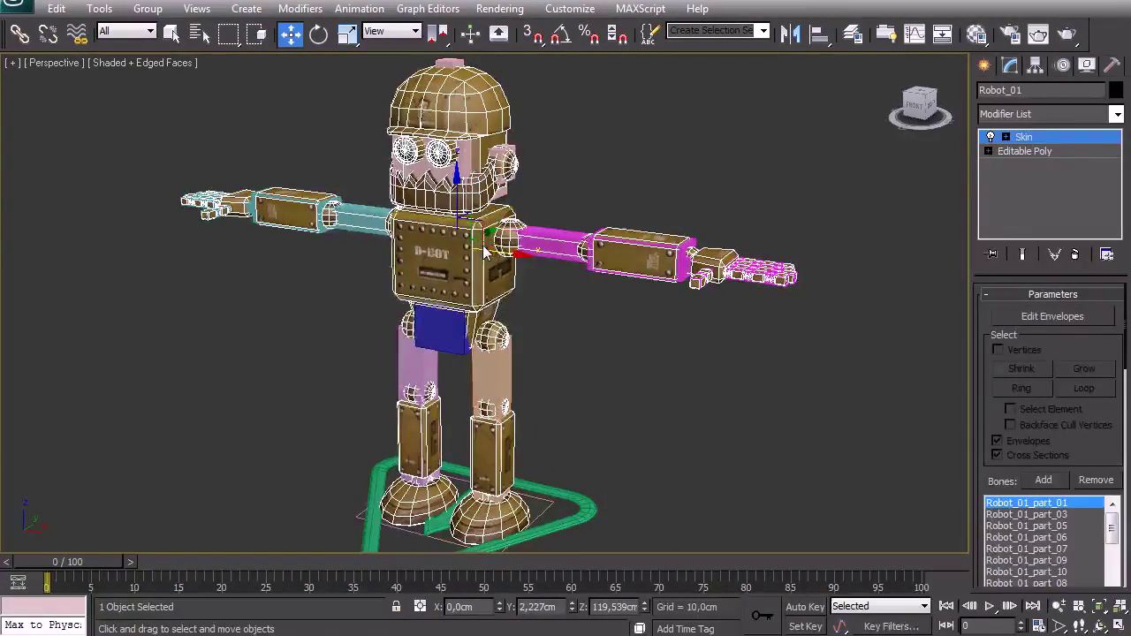
- Hide everything except the selected robot mesh and turn off the edged faces display
right_click(480, 240)
left_click(528, 183)
middle_click_drag(517, 353, 562, 356, "alt")
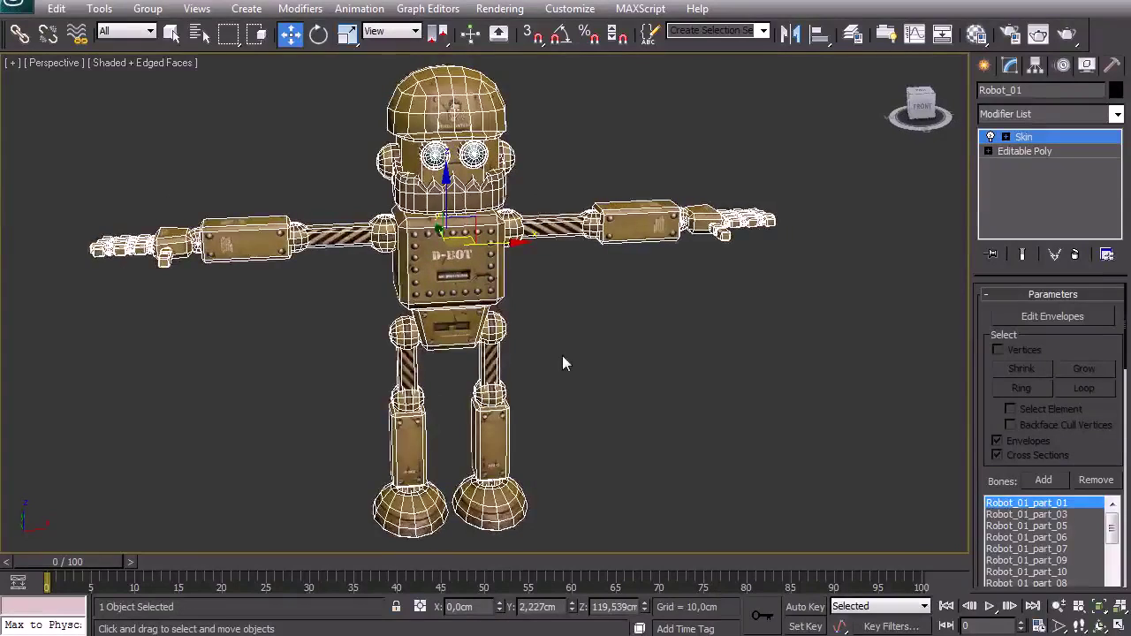
key("F4")
- Expand the Skin modifier and enter its Envelope sub-level to edit the bone influences
left_click(1006, 138)
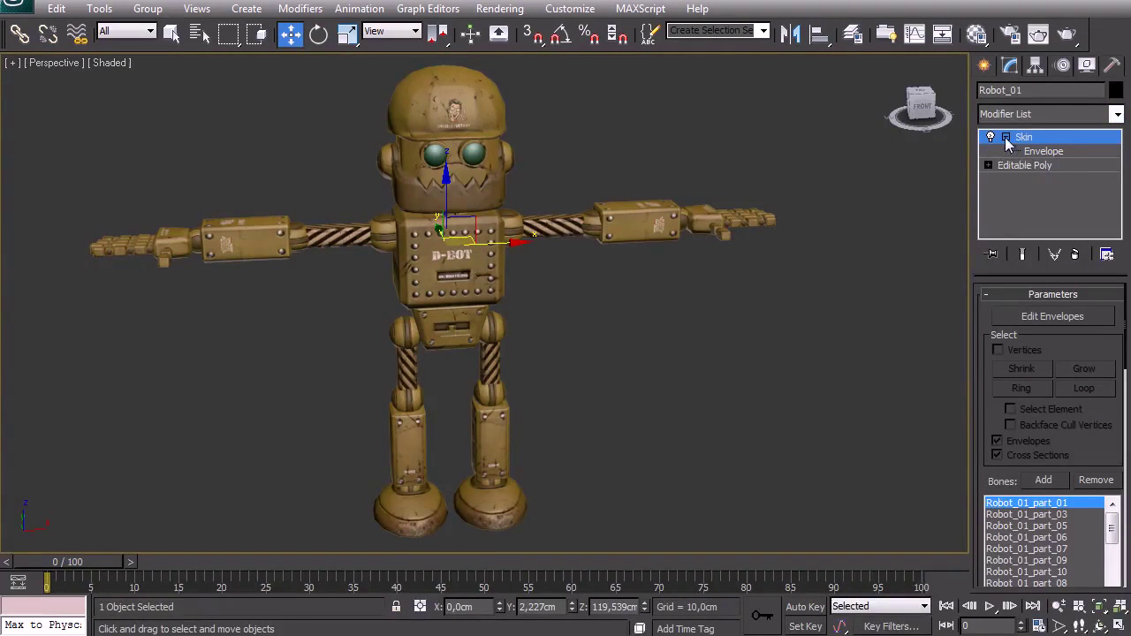
left_click(1050, 151)
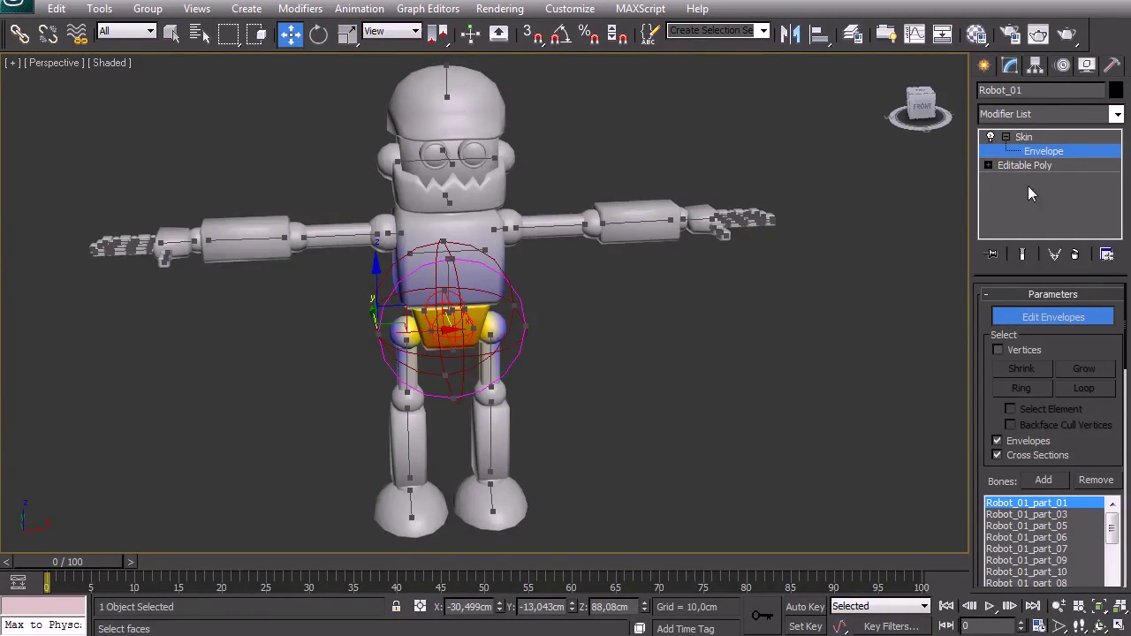
scroll(671, 320, "up", 3)
middle_click_drag(669, 315, 569, 346, "alt")
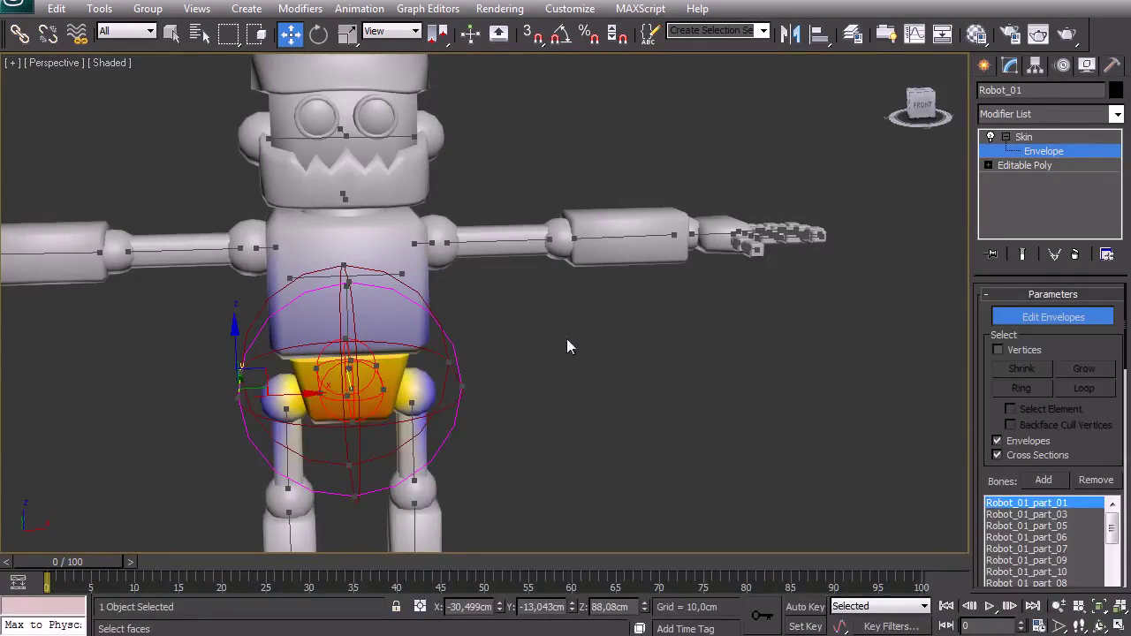
- Enable Vertices and Select Element for the Skin selection, and select the left forearm box's vertices in wireframe display
left_click(1025, 350)
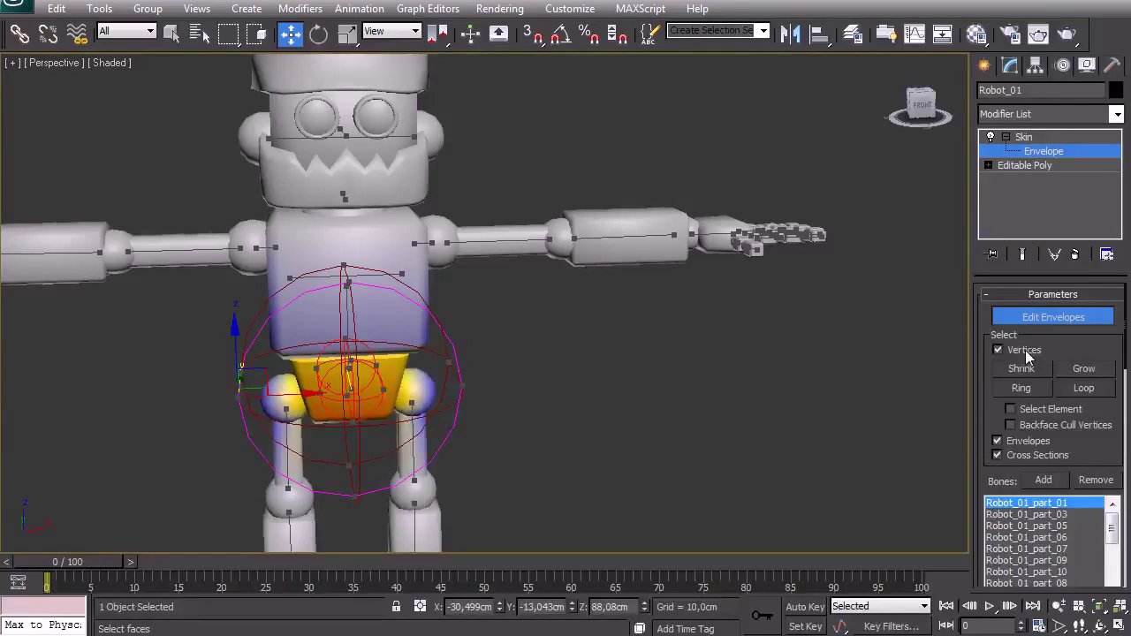
left_click(1050, 408)
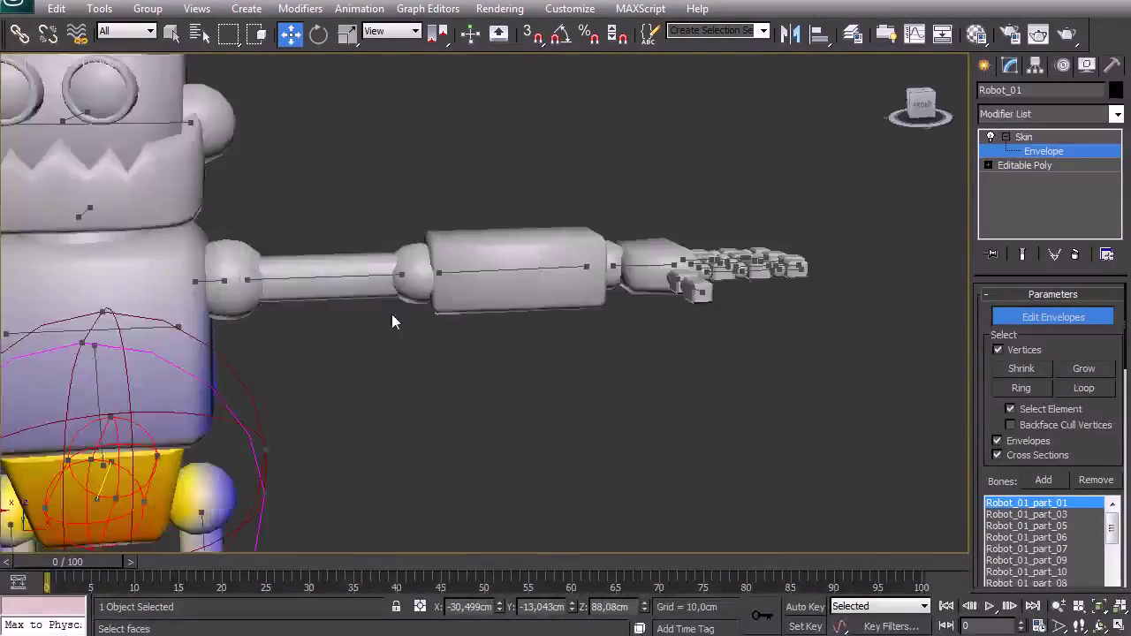
key("F3")
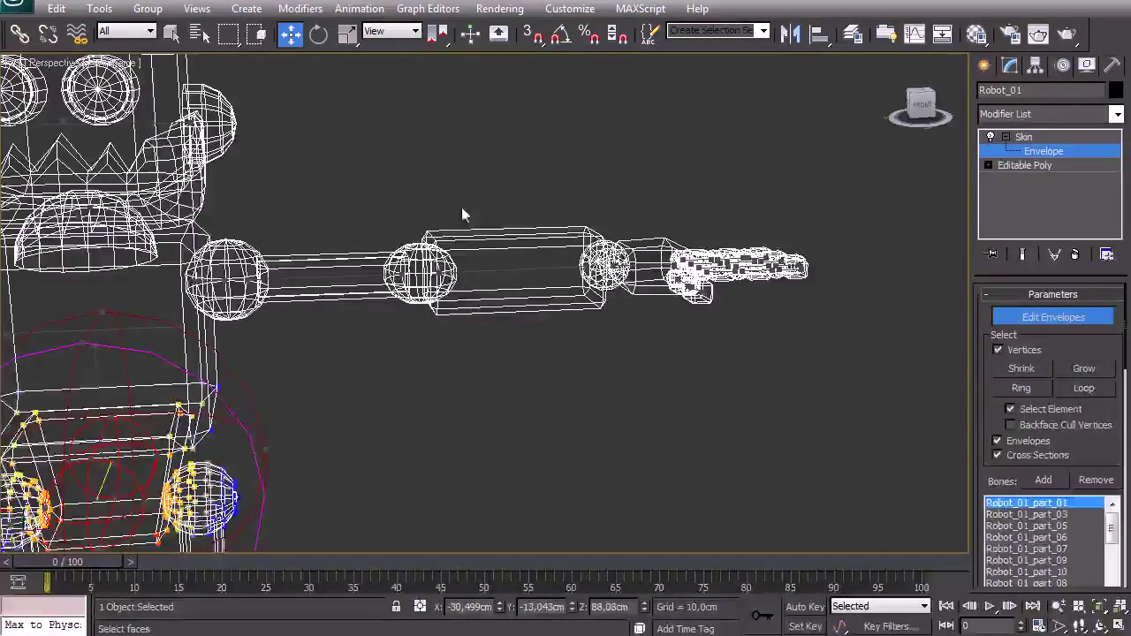
left_click_drag(396, 201, 433, 228)
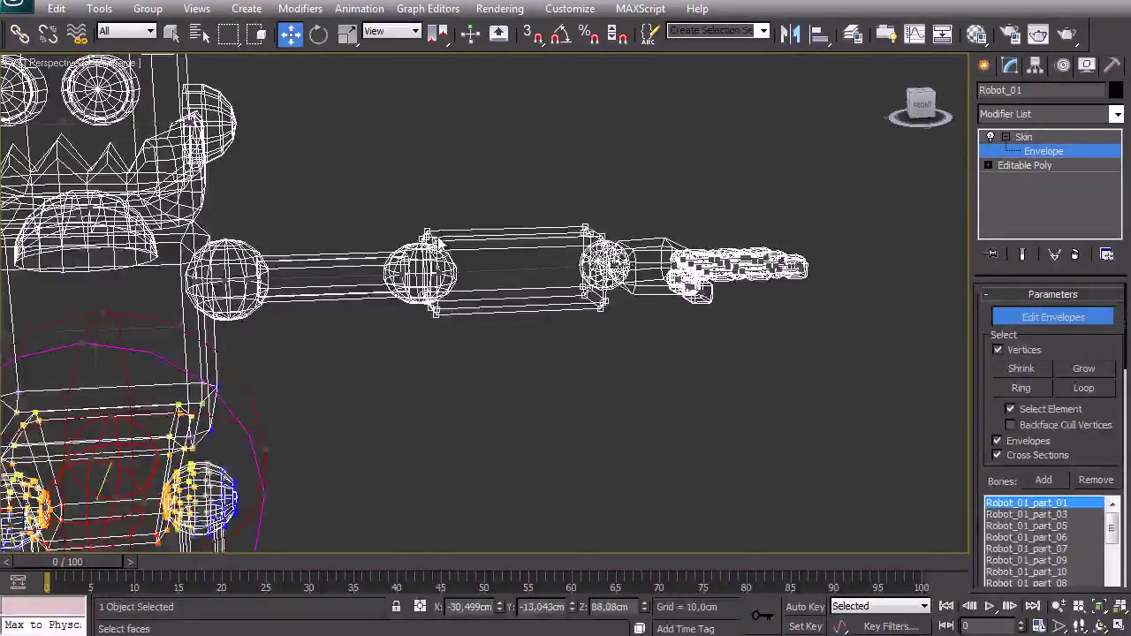
- Select the left forearm bone Robot_01_part_10 and set Abs. Effect to 1.0 for the forearm box's vertices
key("F3")
scroll(471, 263, "up", 2)
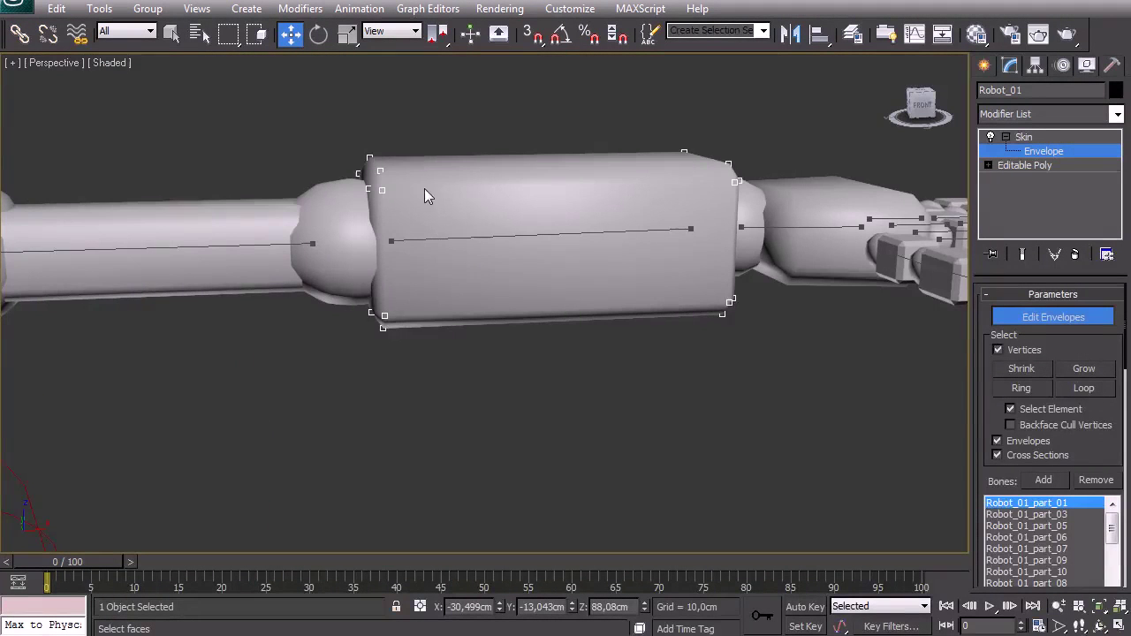
middle_click_drag(428, 188, 476, 293)
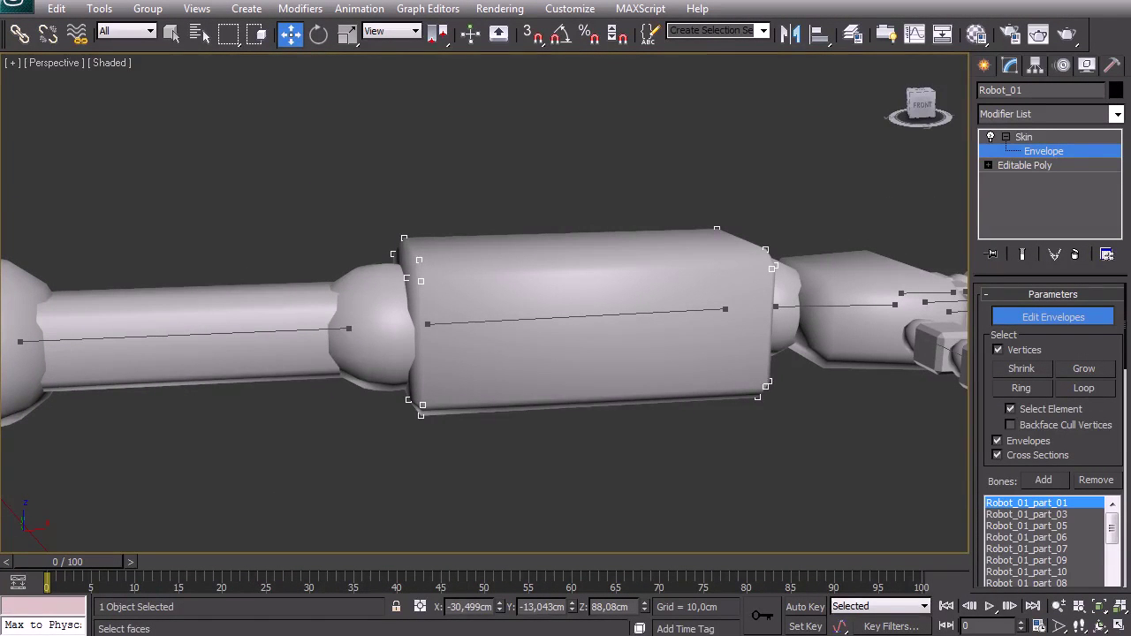
scroll(525, 282, "down", 3)
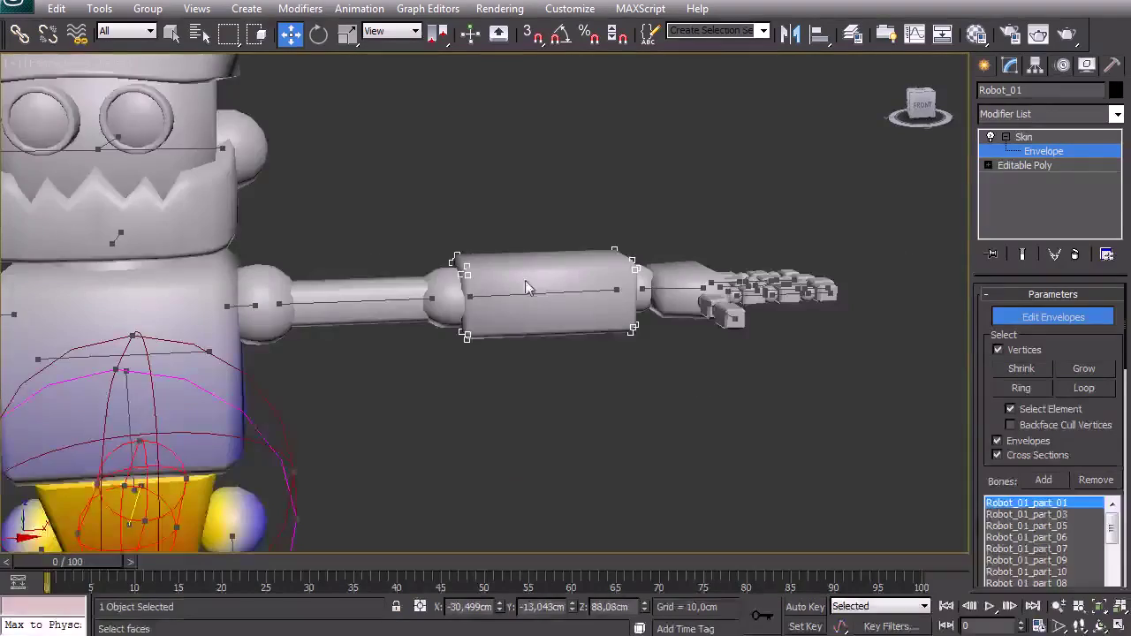
middle_click_drag(503, 340, 527, 340, "alt")
left_click(558, 340)
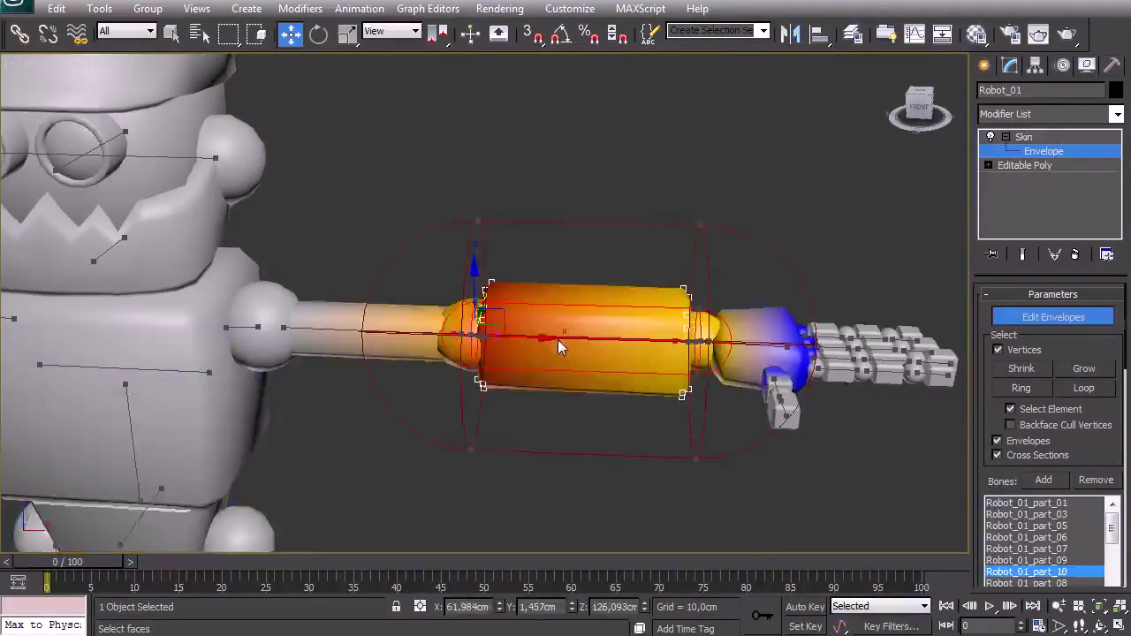
middle_click_drag(608, 448, 622, 417, "alt")
scroll(622, 418, "down", 4)
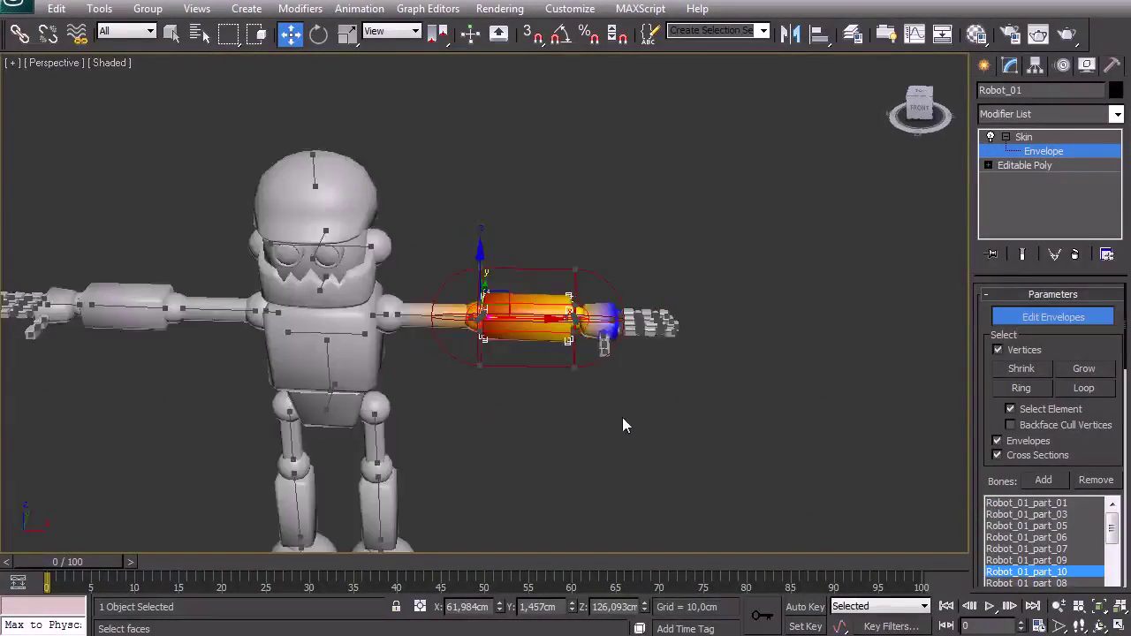
scroll(622, 417, "up", 5)
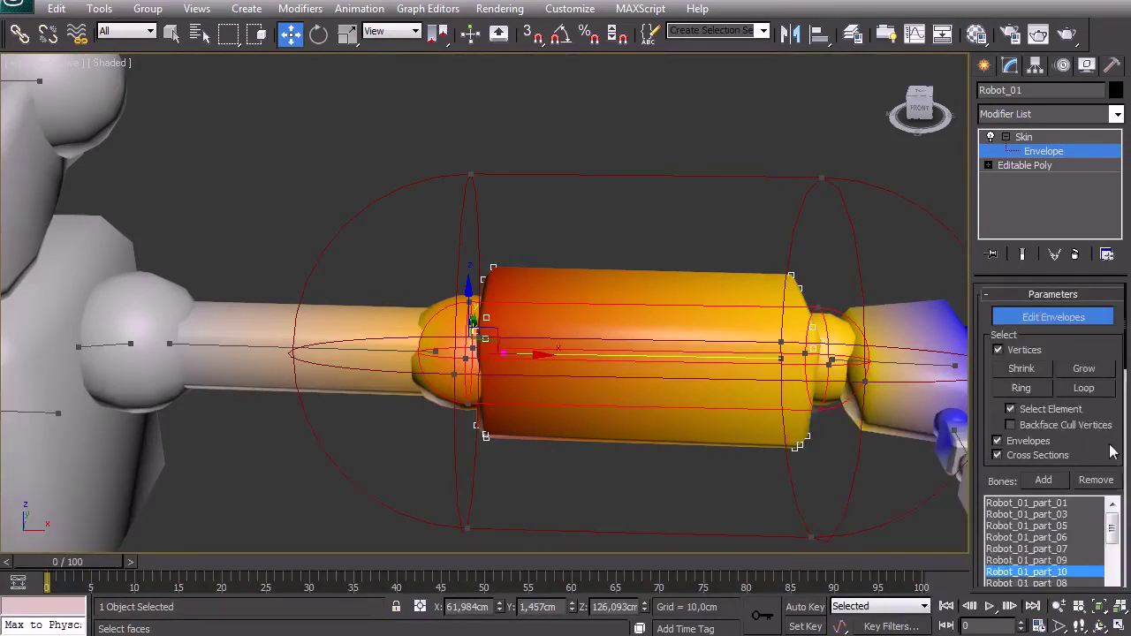
scroll(1113, 451, "down", 3)
scroll(1109, 395, "down", 5)
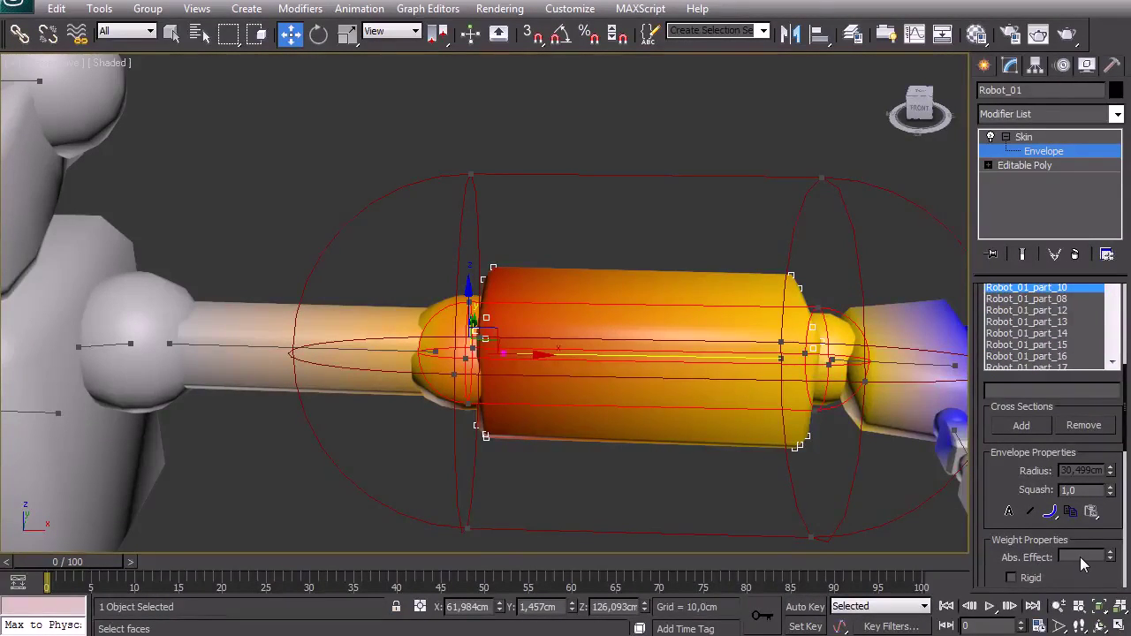
key("Return")
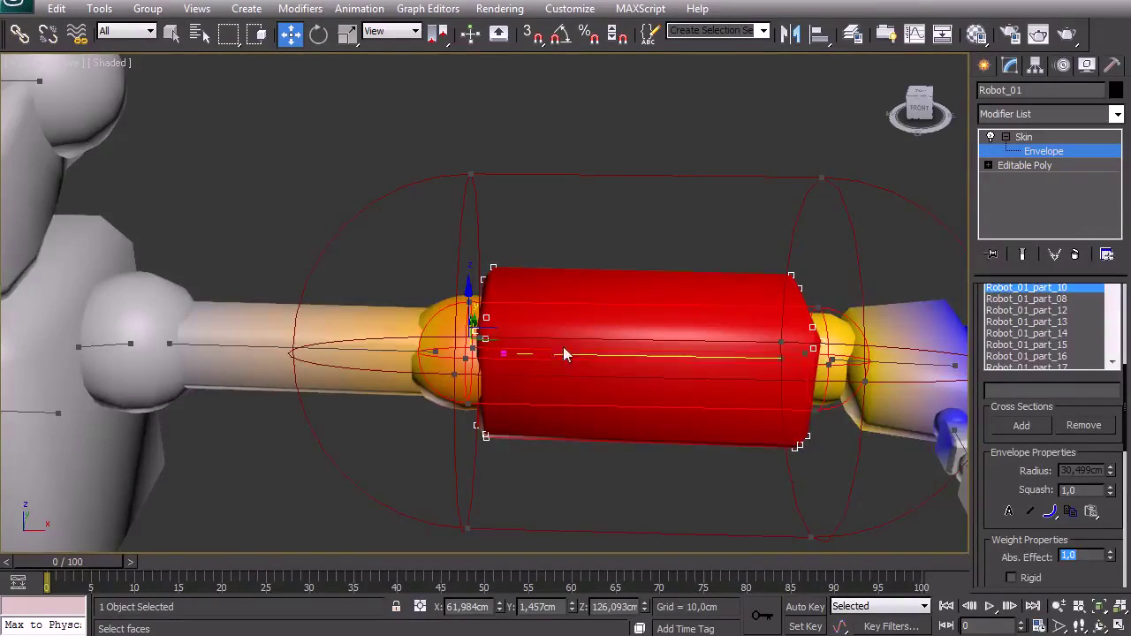
- Select the left upper arm bone's envelope between the shoulder and elbow joints
mouse_move(537, 213)
middle_mouse_down()
mouse_move(392, 315)
mouse_move(381, 301)
middle_mouse_up()
scroll(389, 310, "up", 3)
key("F3")
middle_click_drag(125, 230, 274, 230)
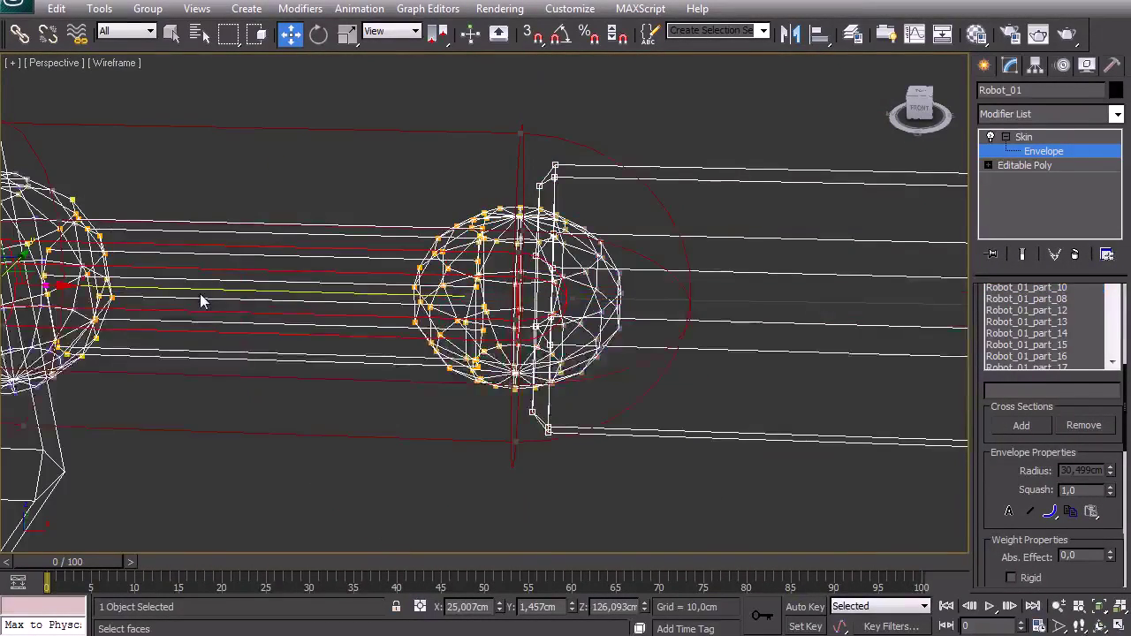
key("F3")
middle_click_drag(500, 295, 581, 299)
key("F3")
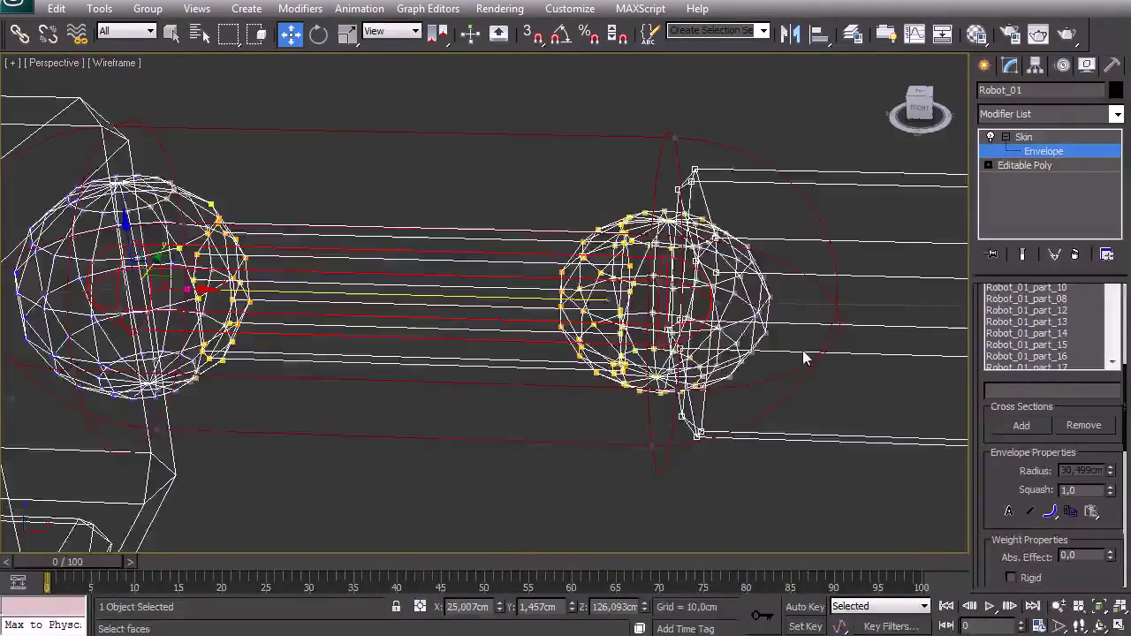
left_click(1069, 555)
type("1")
key("Return")
middle_click_drag(610, 407, 512, 405)
key("F3")
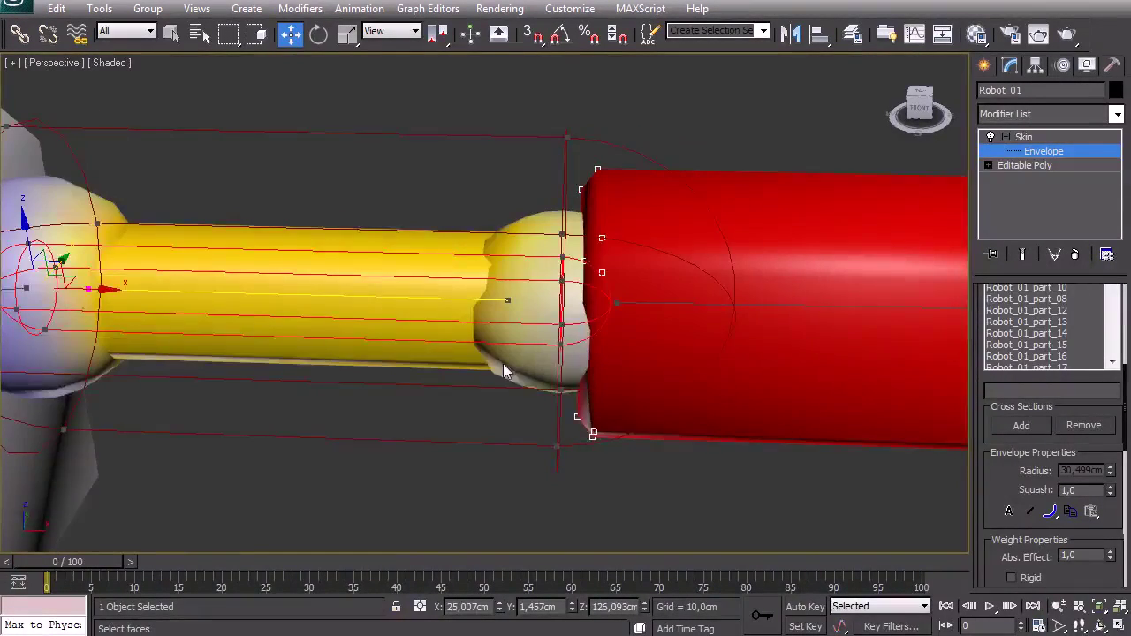
scroll(489, 363, "down", 3)
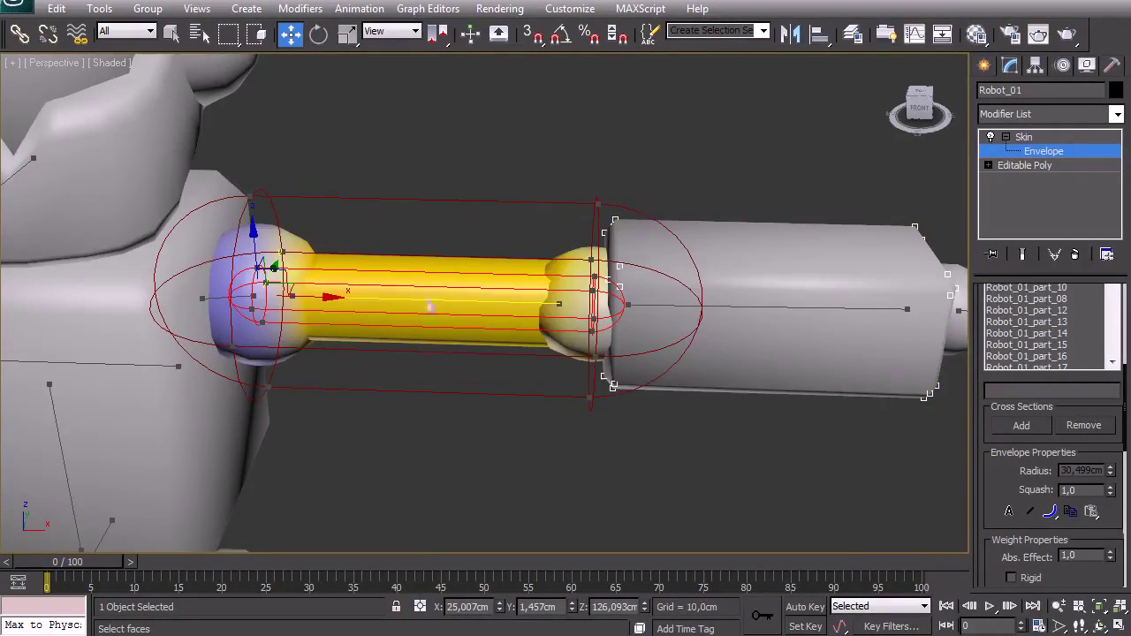
- Select the left upper arm tube's vertices and set their Abs. Effect to 1.0 for the upper arm bone
key("F3")
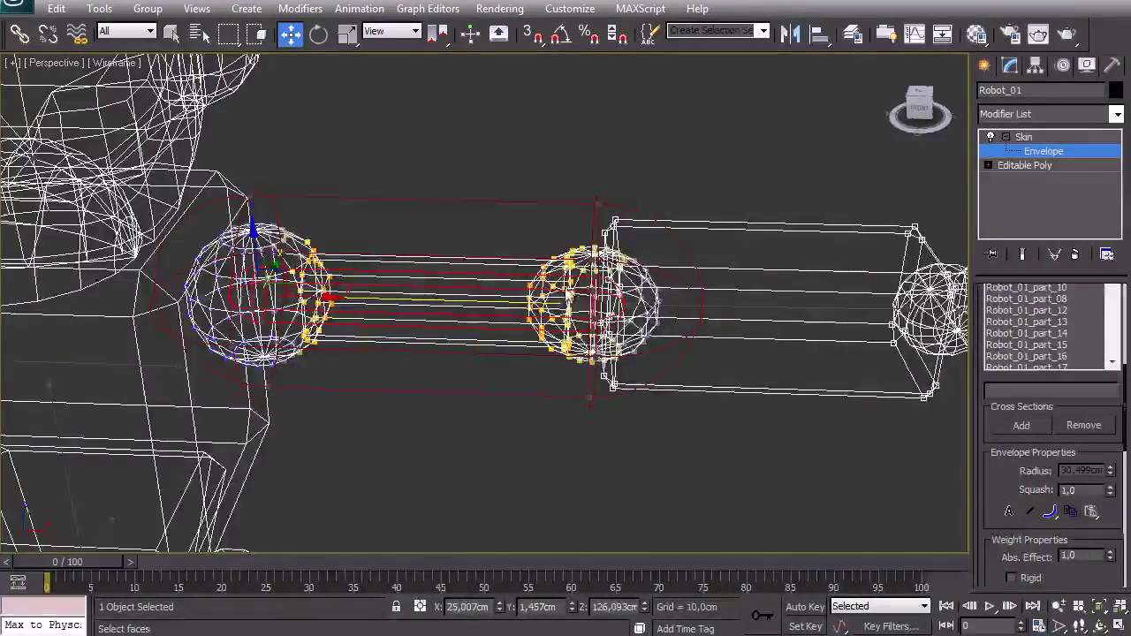
key("F3")
left_click(1074, 555)
type("1")
key("Return")
- Assign the left elbow sphere's vertices to the forearm bone Robot_01_part_10 with an Abs. Effect of 1.0, displaying edged faces
scroll(534, 319, "up", 3)
mouse_move(533, 318)
middle_mouse_down("alt")
mouse_move(555, 350)
mouse_move(592, 301)
mouse_move(599, 228)
mouse_move(602, 325)
mouse_move(637, 215)
mouse_move(661, 199)
middle_mouse_up("alt")
key("F4")
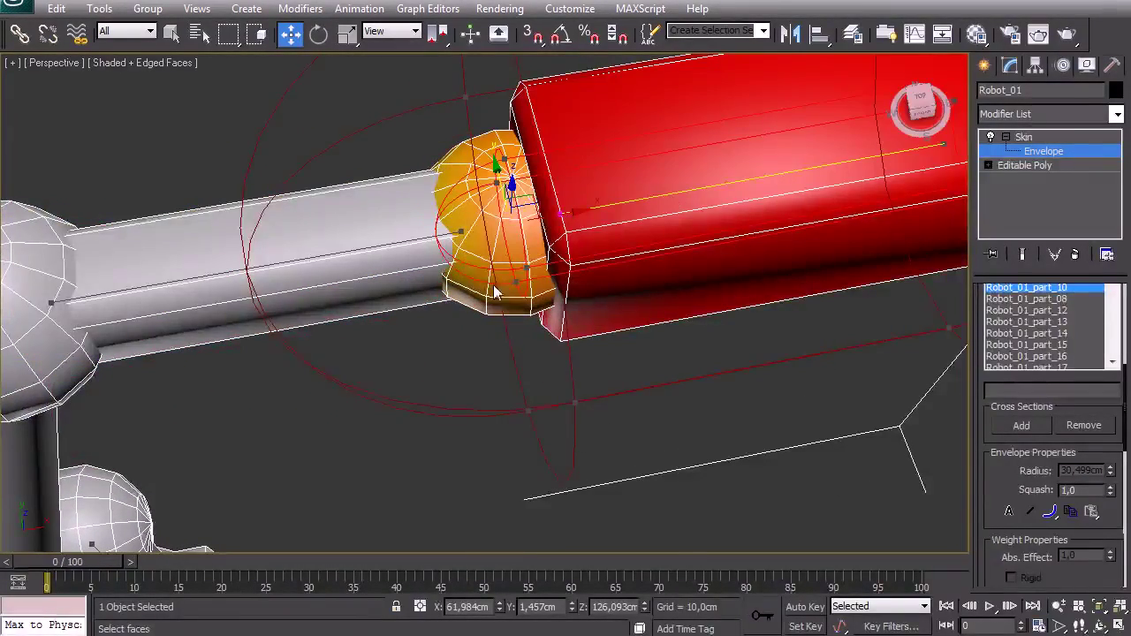
middle_click_drag(492, 261, 477, 329, "alt")
left_click(1076, 556)
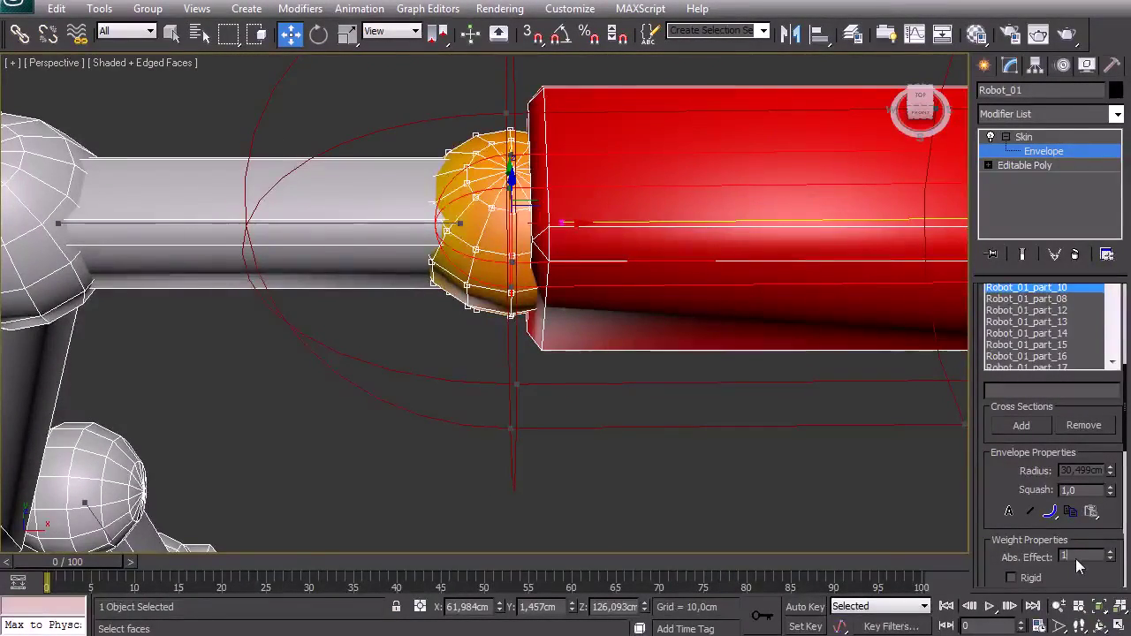
type("1")
key("Return")
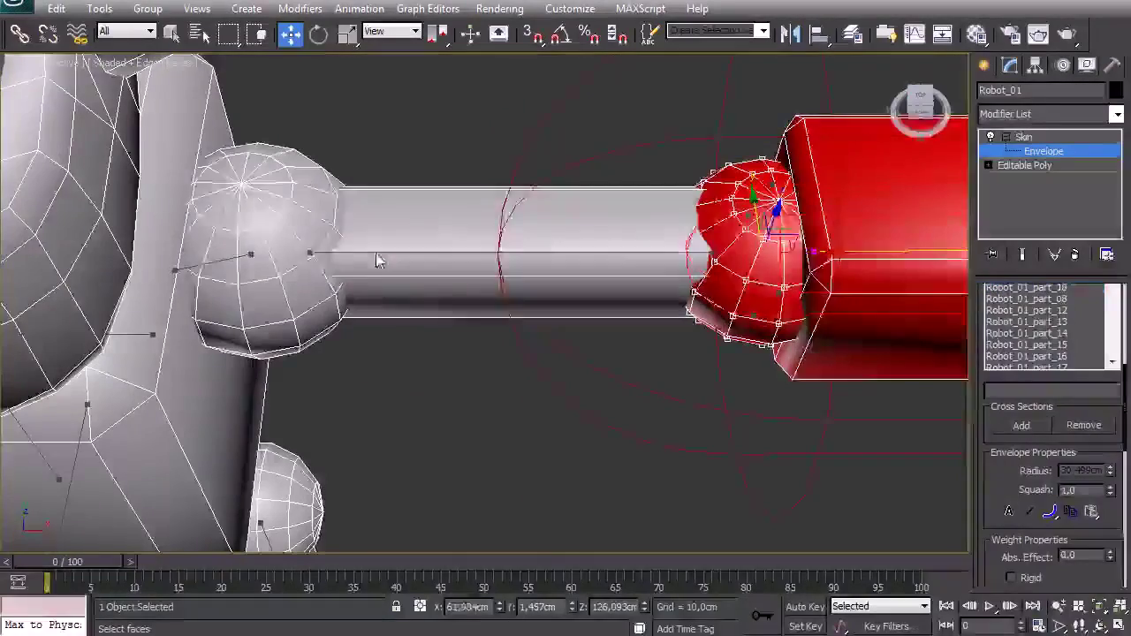
- Assign the left shoulder sphere's vertices to the upper arm bone with an Abs. Effect of 1.0
left_click(317, 249)
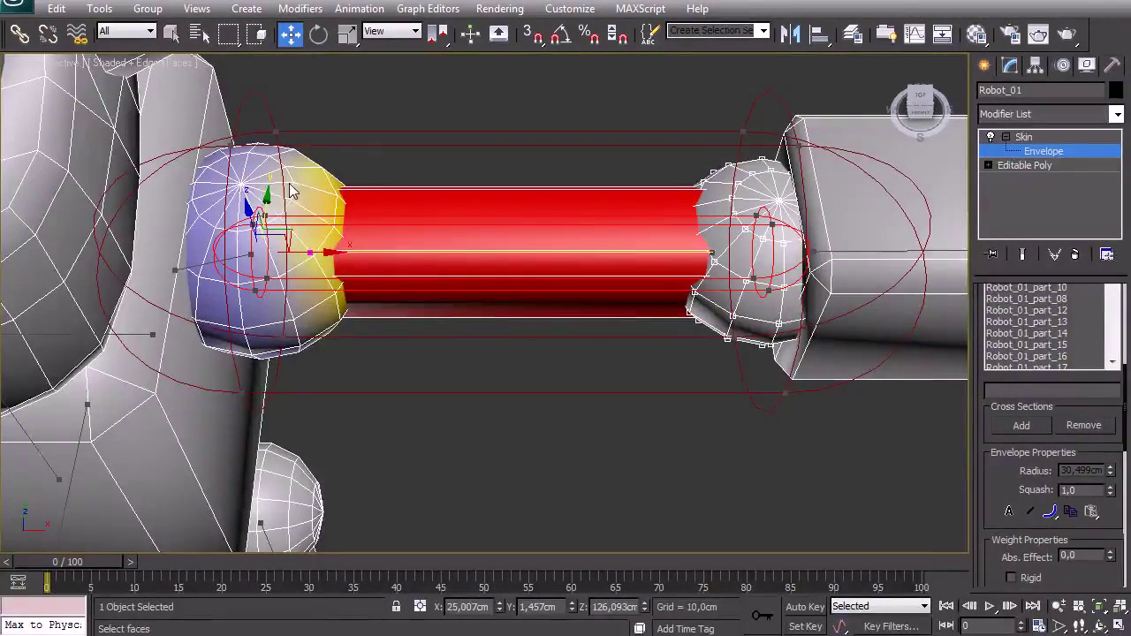
left_click(245, 193)
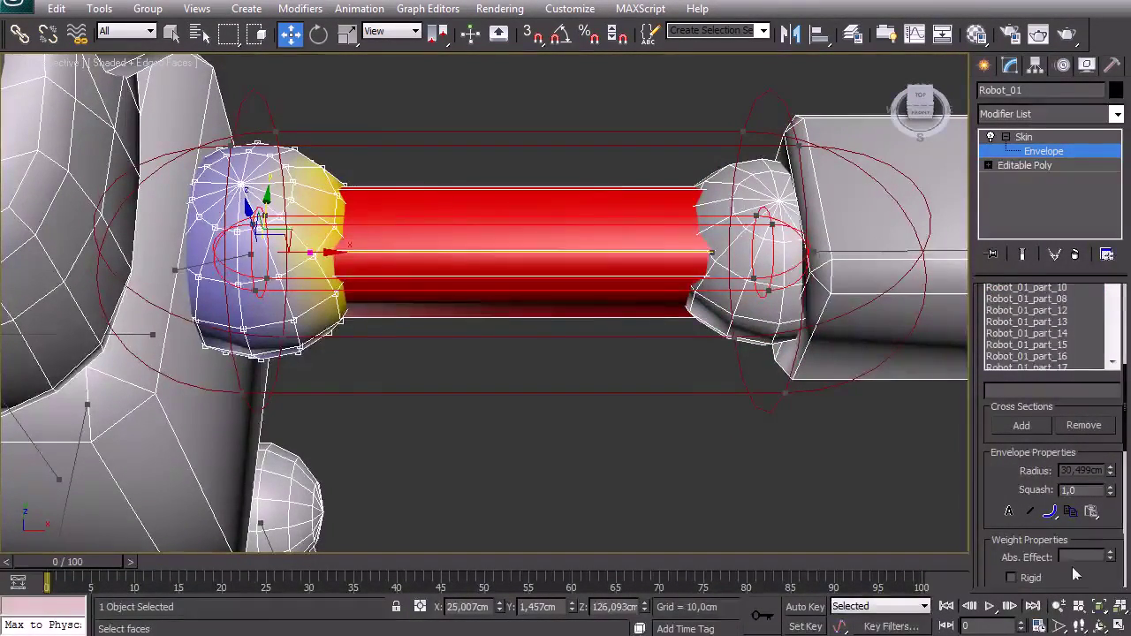
key("Return")
- Select the left hand bone Robot_01_part_11 and set Abs. Effect to 1.0 for the palm and wrist joint vertices
middle_click_drag(654, 379, 230, 389)
scroll(383, 336, "down", 2)
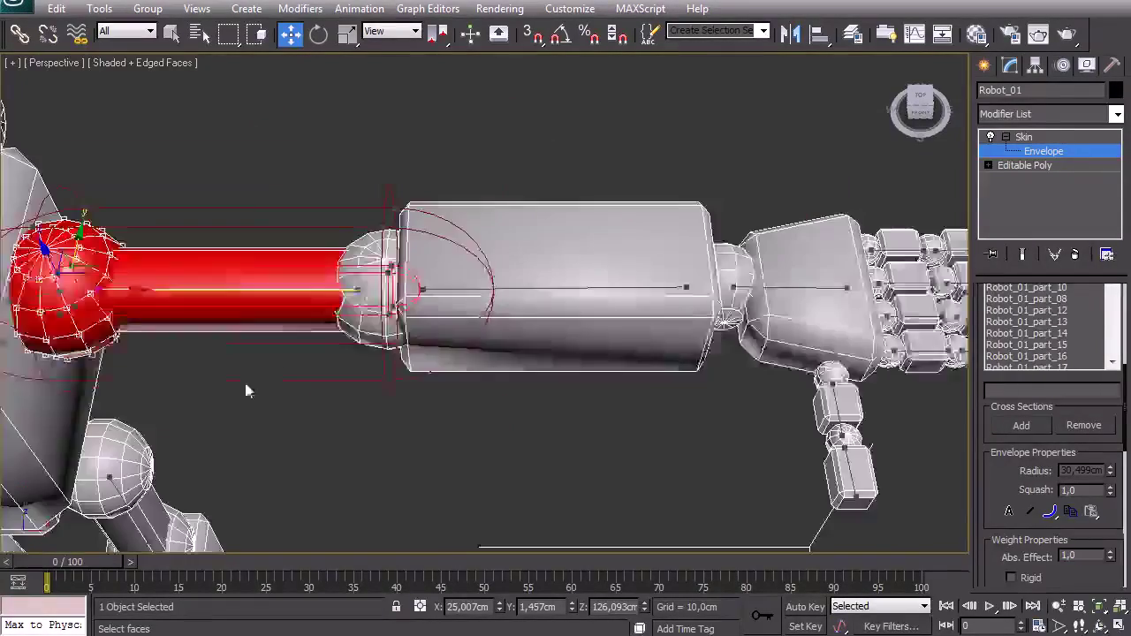
middle_click_drag(635, 316, 456, 313)
left_click(575, 288)
middle_click_drag(576, 290, 533, 270, "alt")
scroll(533, 269, "up", 5)
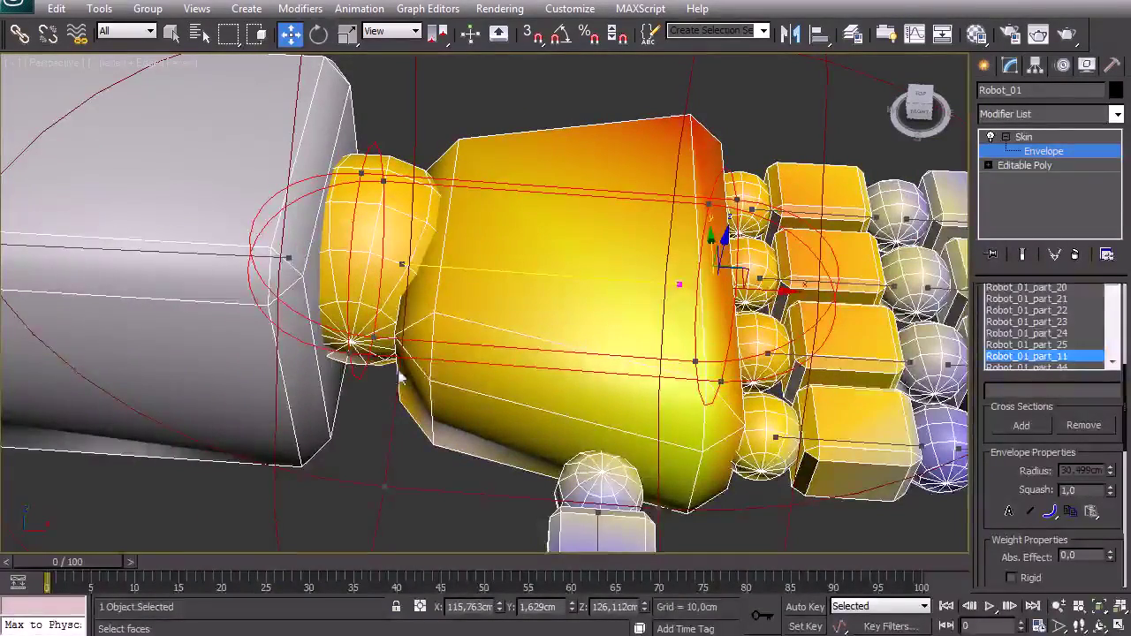
middle_click_drag(384, 377, 460, 345, "alt")
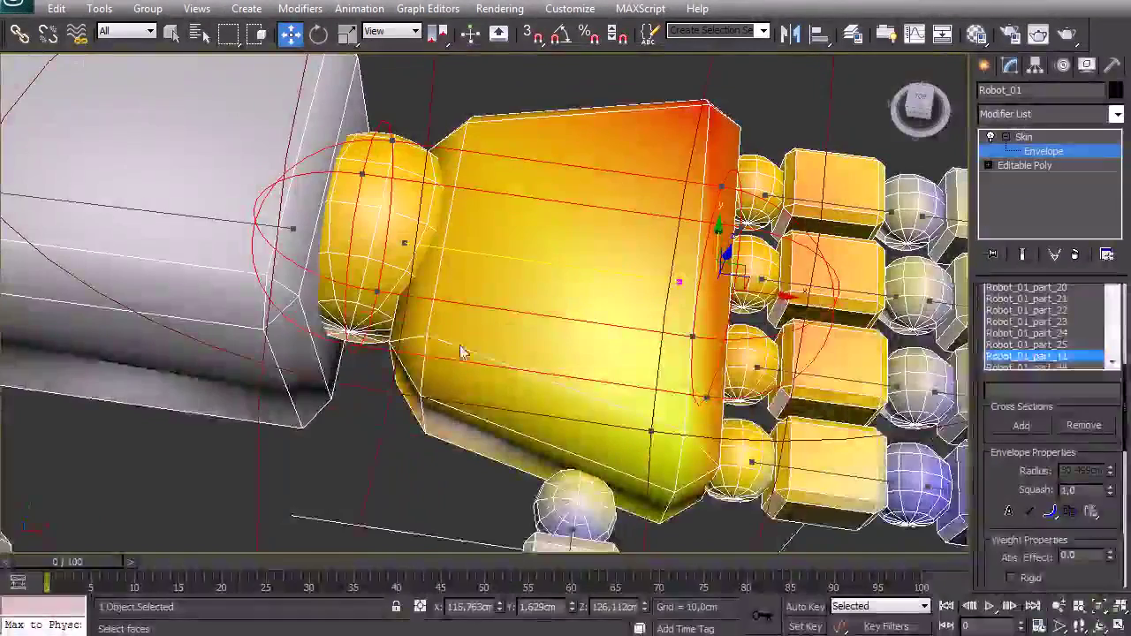
left_click(405, 272)
left_click_drag(423, 400, 893, 468)
left_click(1081, 557)
type("1")
key("Return")
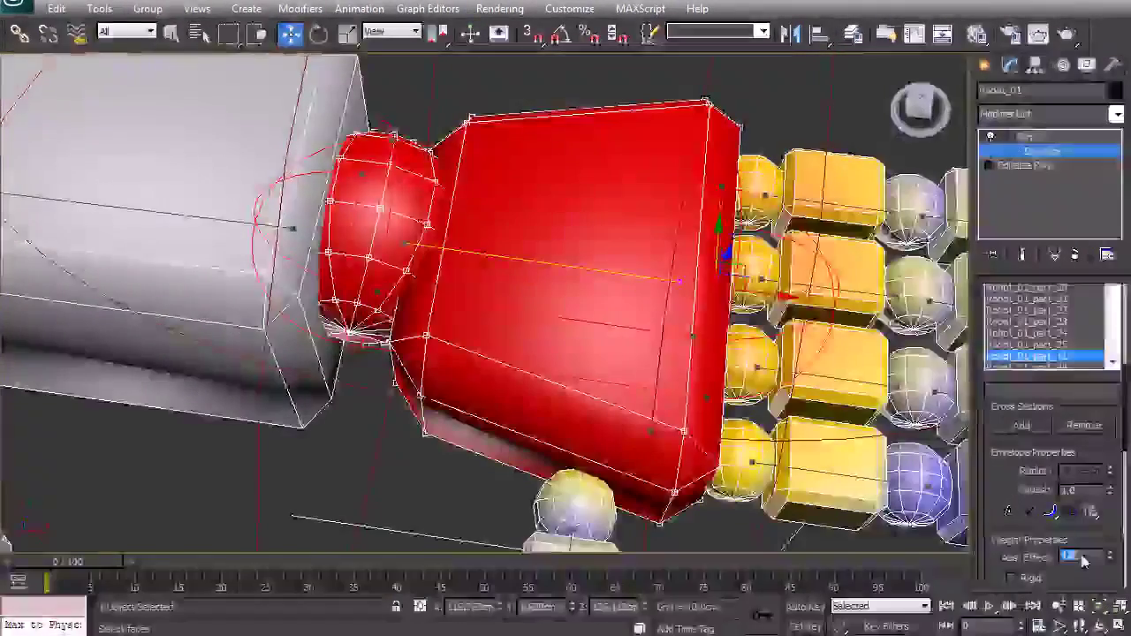
- Set Abs. Effect to 1.0 for the thumb's base joint and first segment on their bone, and weight the tip segment and its joint
middle_click_drag(439, 288, 555, 300)
scroll(384, 226, "down", 3)
middle_click_drag(568, 382, 519, 240)
scroll(520, 239, "up", 2)
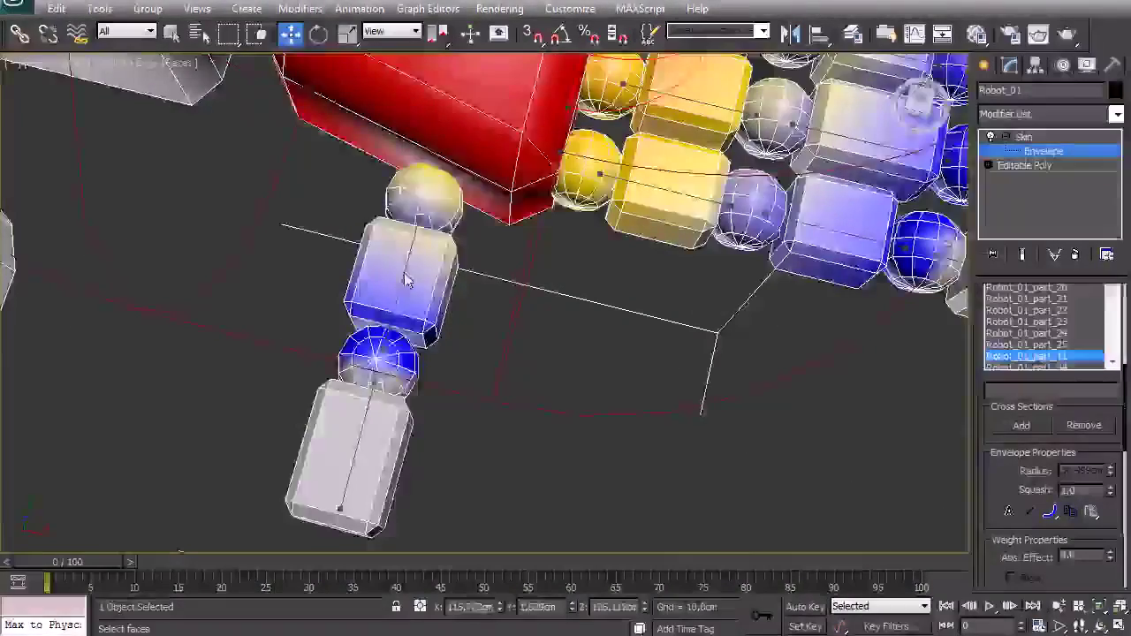
left_click(400, 277)
middle_click_drag(404, 272, 397, 242, "alt")
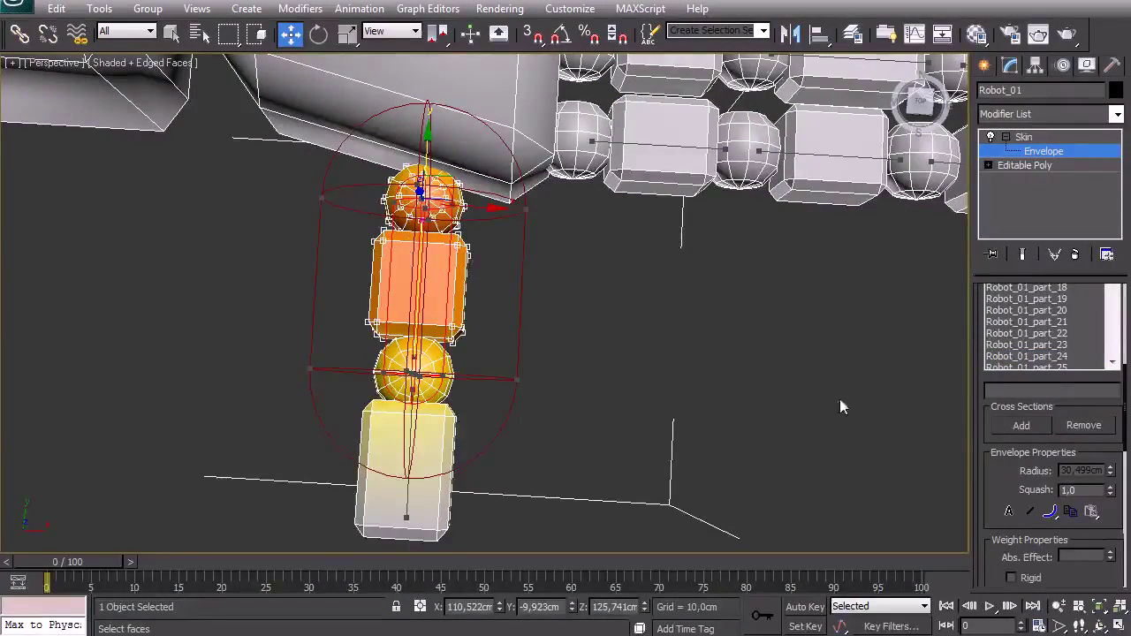
type("1")
key("Return")
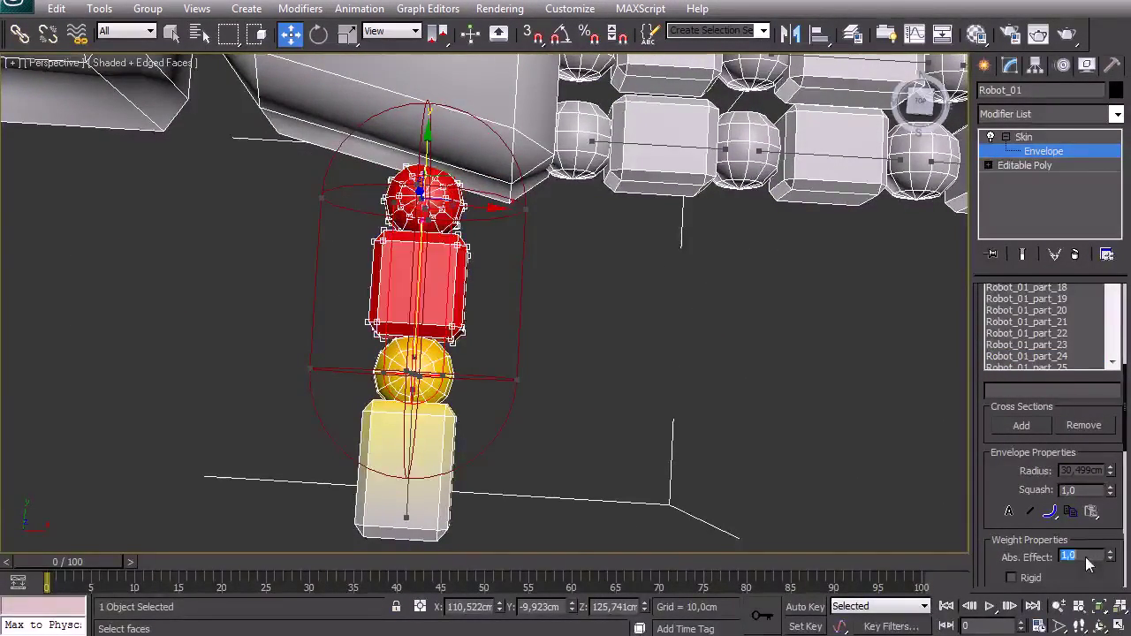
left_click_drag(395, 454, 398, 456)
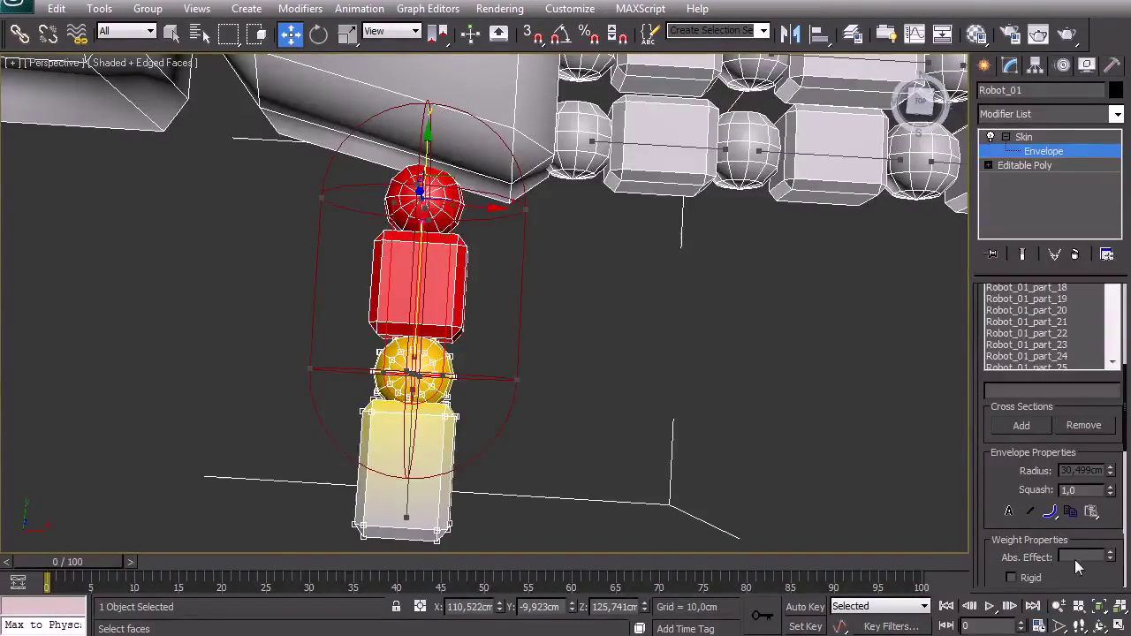
key("Return")
- Assign the base joint and first segment of the finger farthest from the thumb to Robot_01_part_23 with Abs. Effect 1.0
middle_click_drag(647, 216, 541, 529)
middle_click_drag(491, 225, 449, 242, "alt")
scroll(545, 203, "up", 3)
left_click_drag(354, 155, 450, 246)
left_click(463, 257)
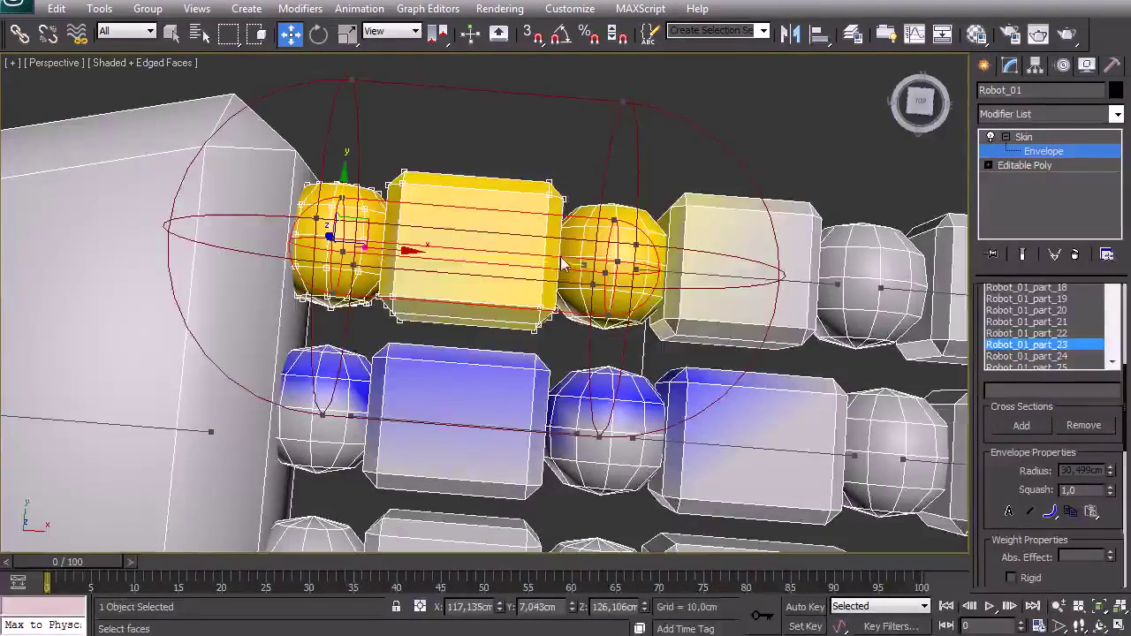
left_click(1081, 557)
type("1")
key("Return")
- Set Abs. Effect to 1.0 on Robot_01_part_23 for the same finger's middle joint and second segment
middle_click_drag(610, 233, 403, 251)
left_click_drag(430, 175, 558, 270)
left_click(1083, 558)
type("1")
key("Return")
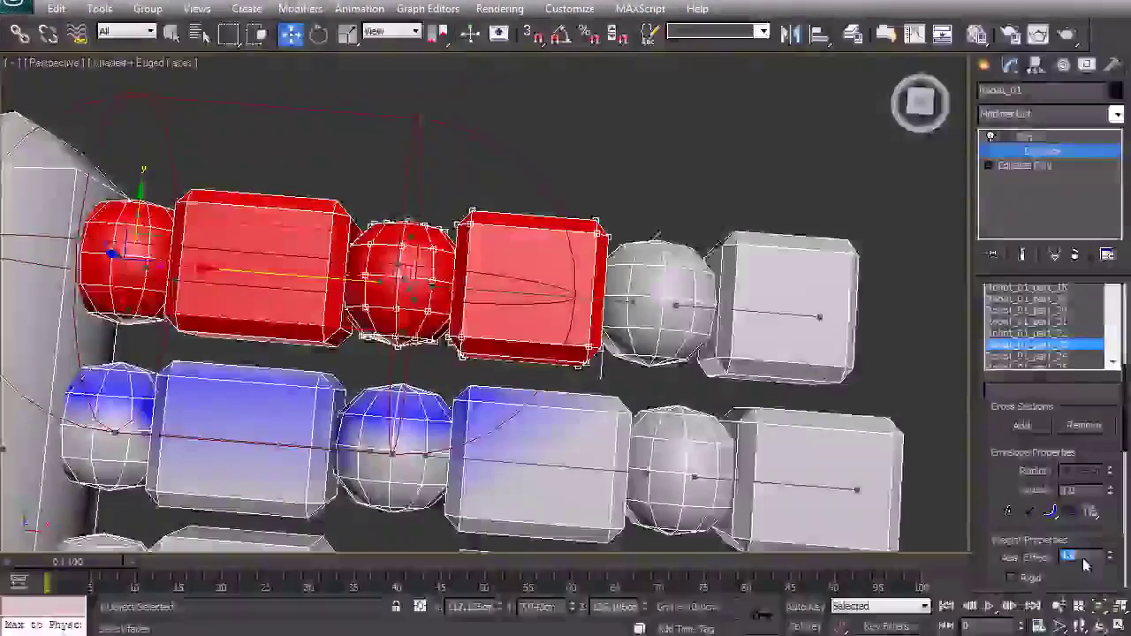
left_click_drag(669, 174, 691, 137)
middle_click_drag(303, 240, 384, 237)
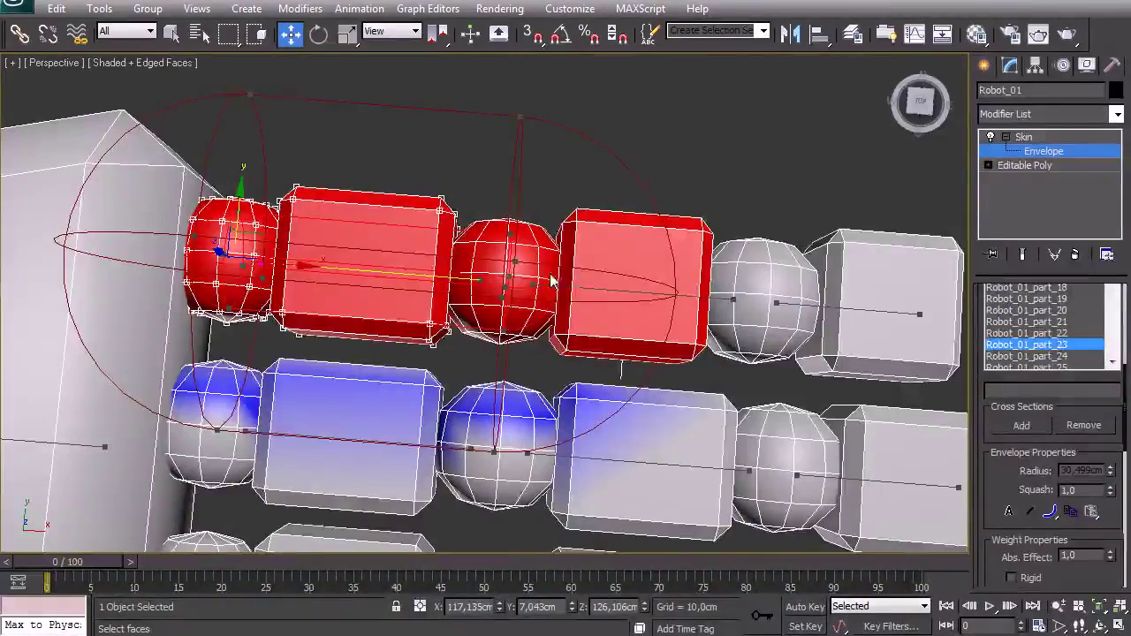
- Select bone Robot_01_part_24 and set Abs. Effect to 1.0 for the outermost finger's middle joint and second segment
left_click(597, 288)
left_click(599, 282)
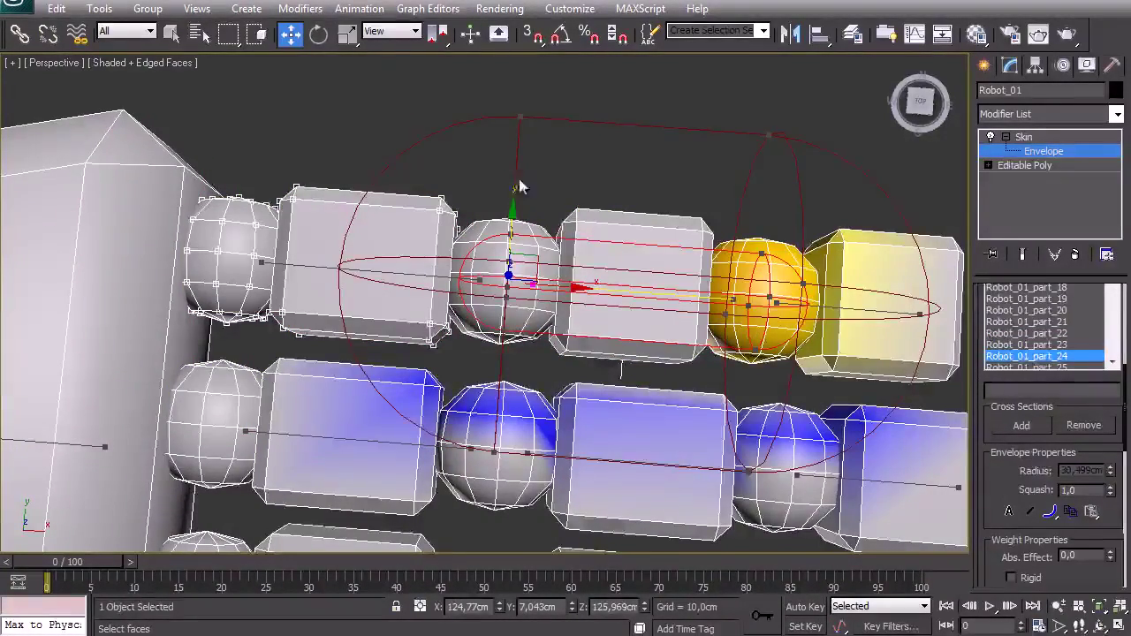
left_click_drag(1083, 556, 985, 533)
type("1")
key("Return")
- Select bone Robot_01_part_25 and set Abs. Effect to 1.0 for the outermost finger's last joint and tip segment
middle_click_drag(594, 245, 258, 255)
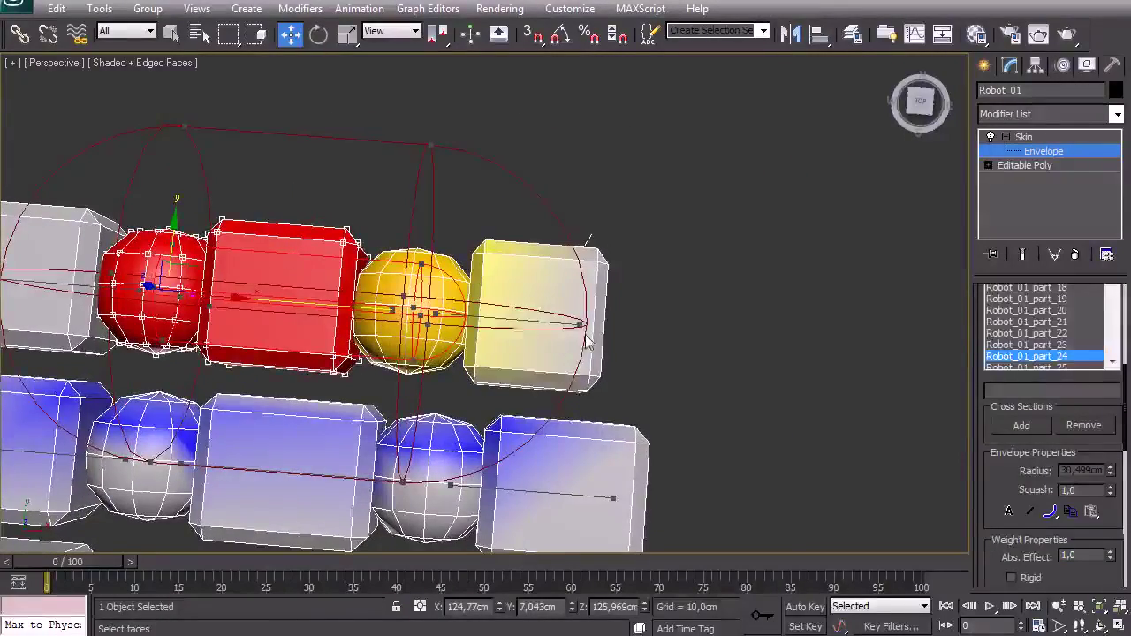
left_click(510, 320)
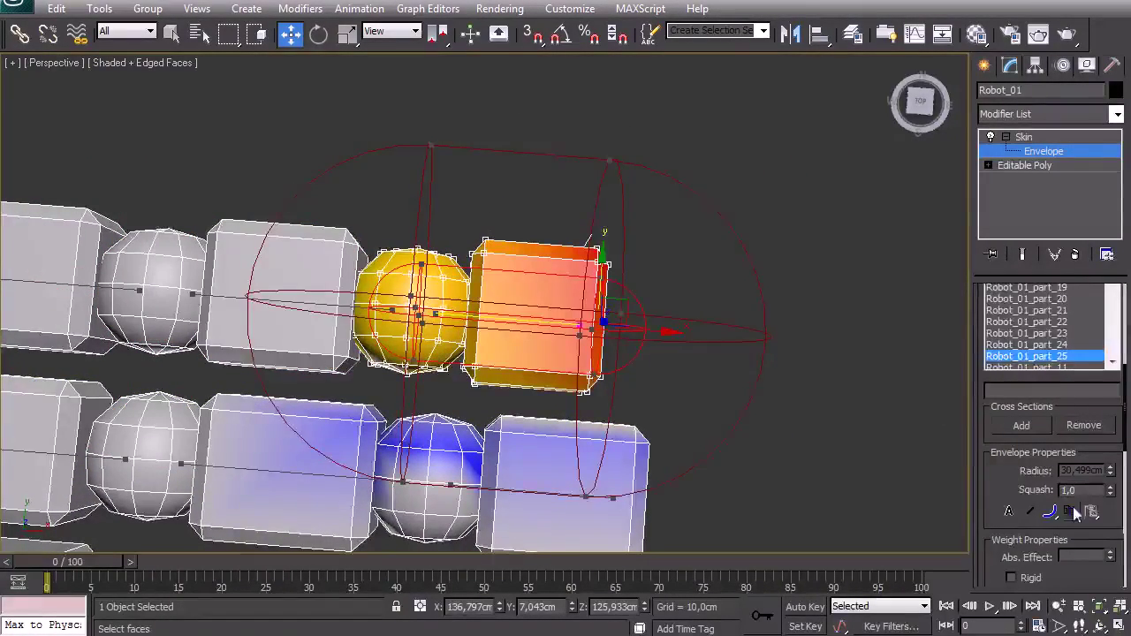
left_click(1083, 557)
type("1")
key("Return")
- Assign the neighbouring finger's base joint and first segment to bone Robot_01_part_20 with an Abs. Effect of 1.0
middle_click_drag(380, 361, 774, 249)
left_click(399, 336)
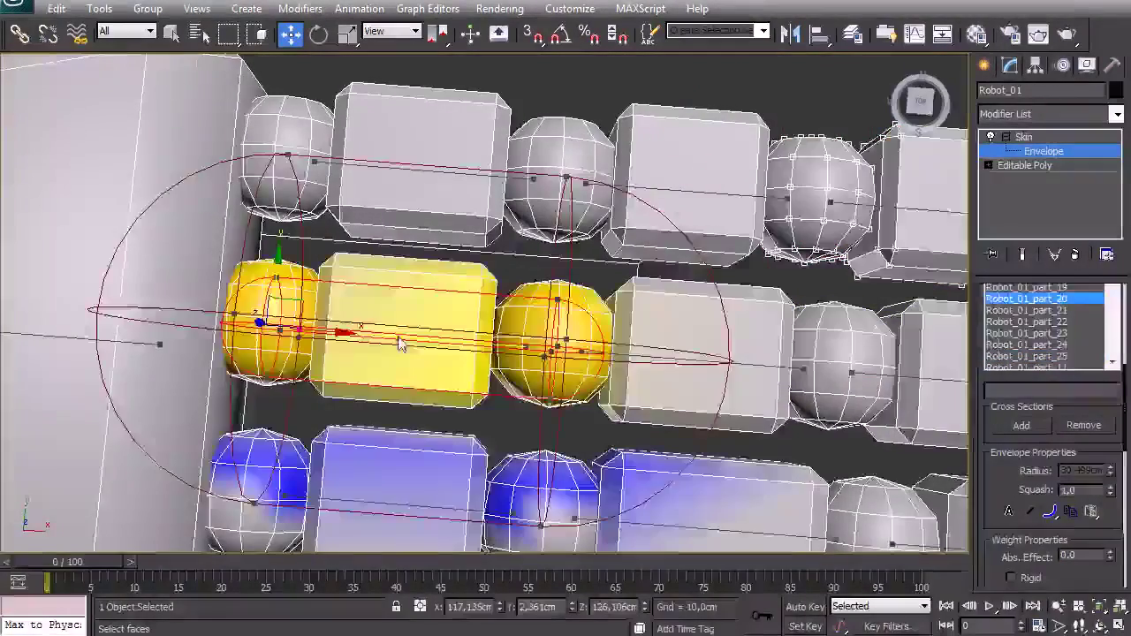
middle_click_drag(410, 328, 418, 329, "alt")
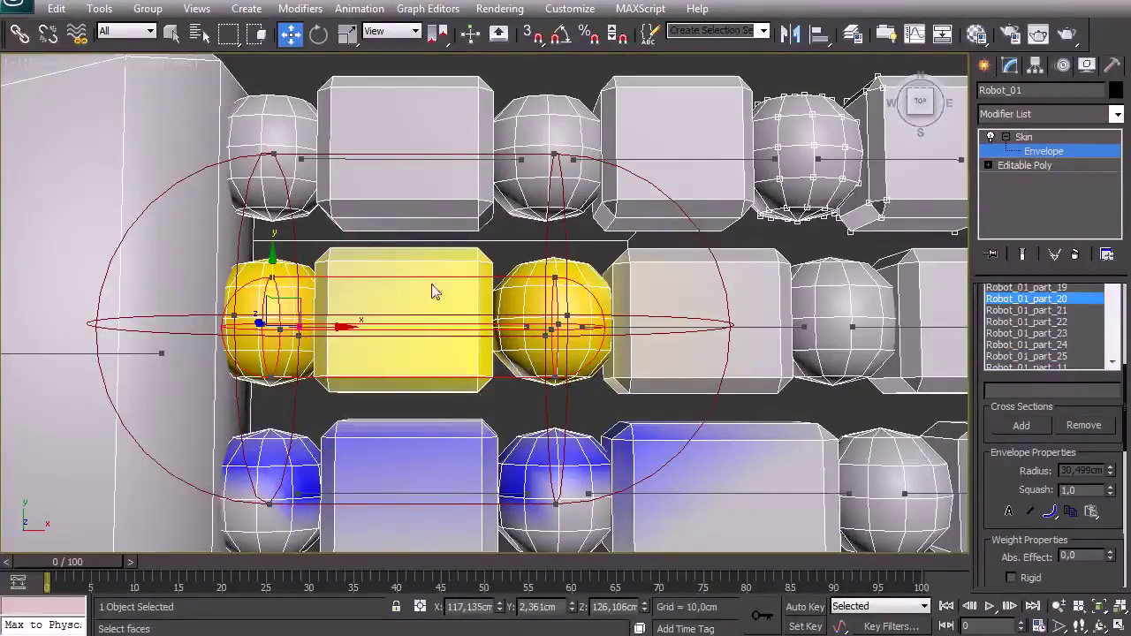
left_click_drag(346, 298, 243, 319)
left_click(1072, 556)
type("1")
key("Return")
- Select bone Robot_01_part_21 and set Abs. Effect to 1.0 for the second finger's middle joint and second segment
left_click(737, 329)
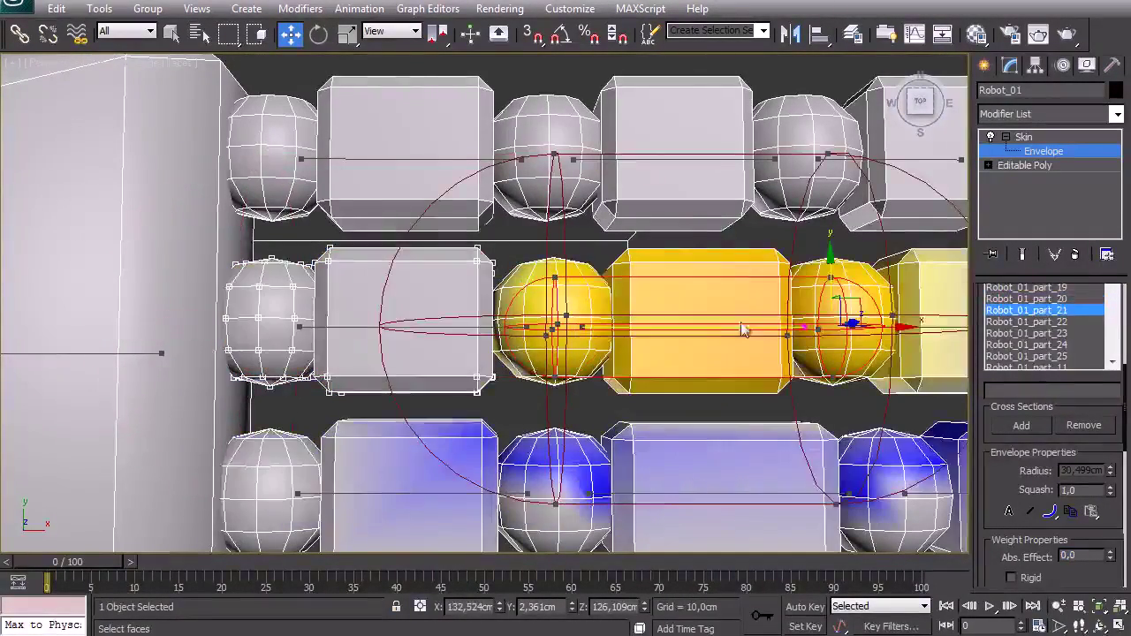
left_click_drag(636, 296, 635, 296)
middle_click_drag(635, 296, 486, 340)
left_click(1081, 555)
type("1")
key("Return")
- Select the second finger's last joint and tip segment and set their Abs. Effect to 1.0 on Robot_01_part_21
middle_click_drag(663, 362, 490, 361)
left_click_drag(546, 293, 610, 359)
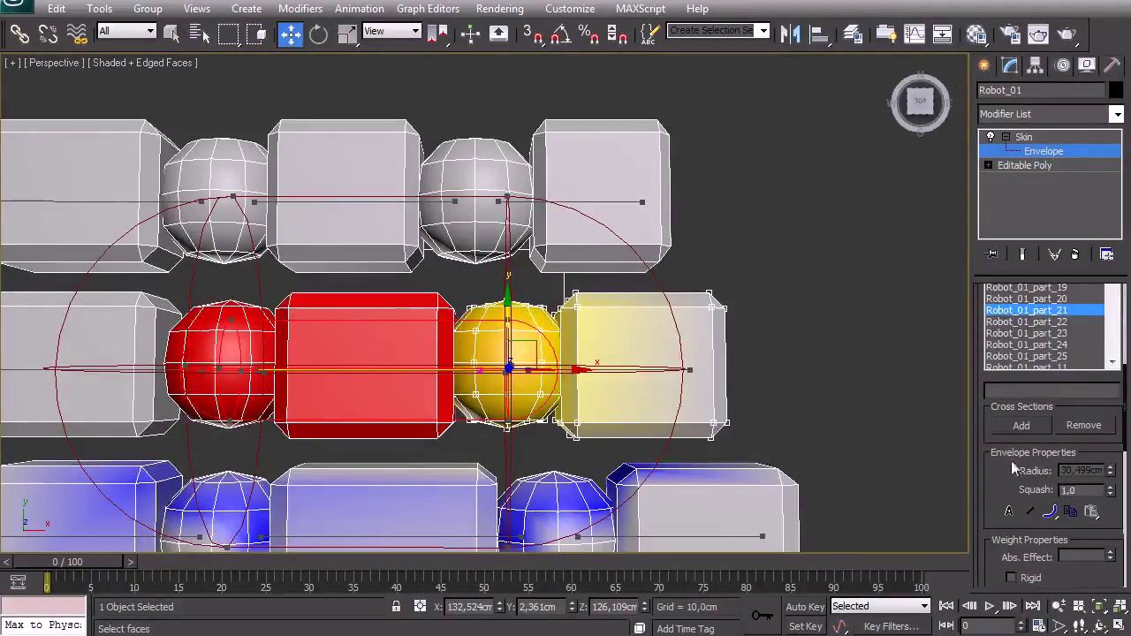
left_click(1080, 556)
type("1")
key("Return")
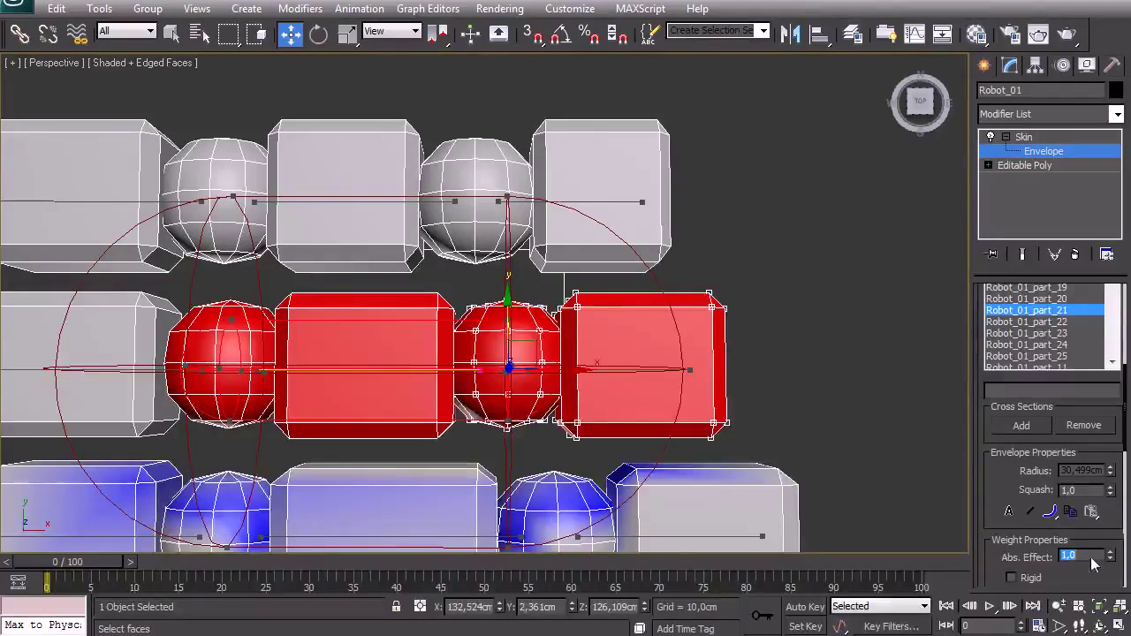
- Reassign the selected last joint and tip segment to bone Robot_01_part_22 with an Abs. Effect of 1.0
left_click(626, 372)
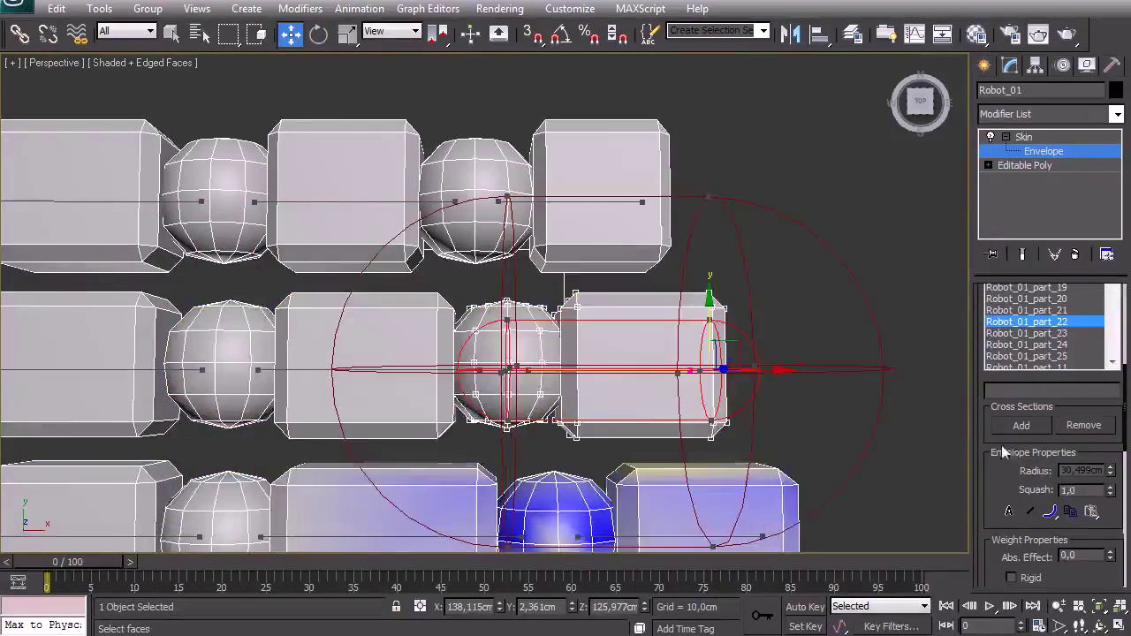
left_click(1080, 557)
type("1")
key("Return")
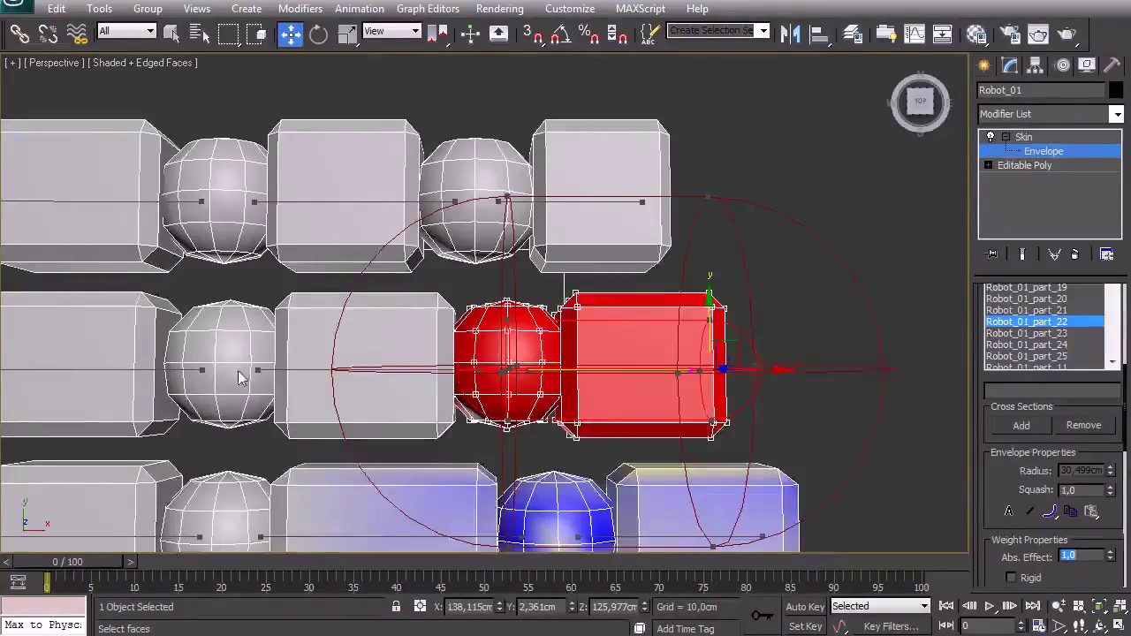
- Check the weight colouring of the individual bones along the outermost finger and its neighbour
scroll(279, 281, "up", 3)
left_click(251, 311)
left_click(291, 146)
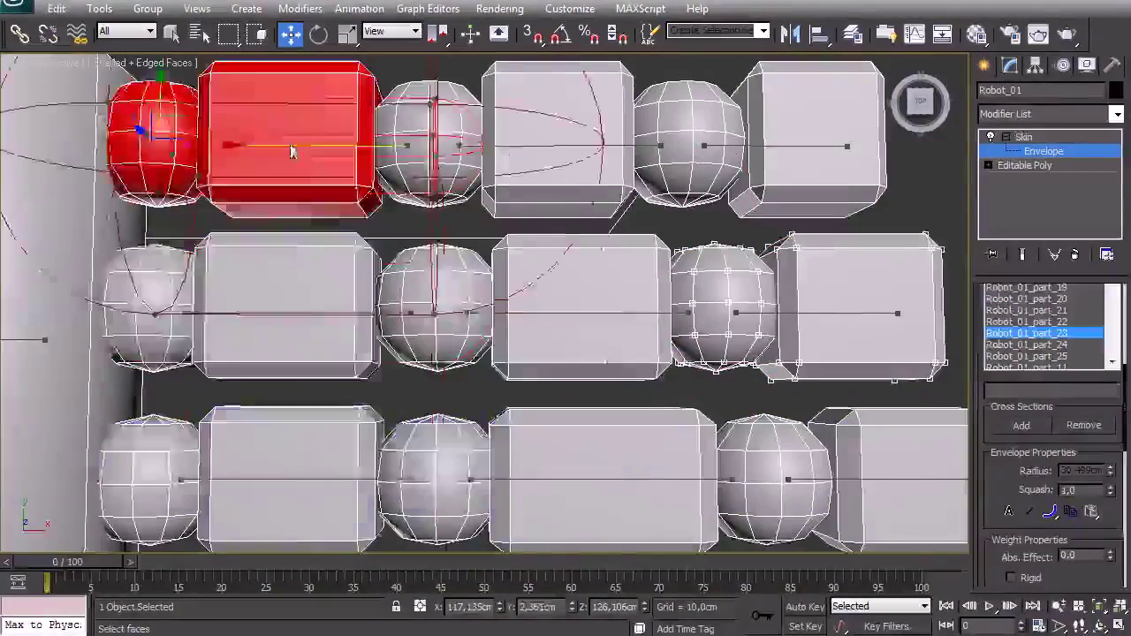
left_click(505, 147)
left_click(786, 152)
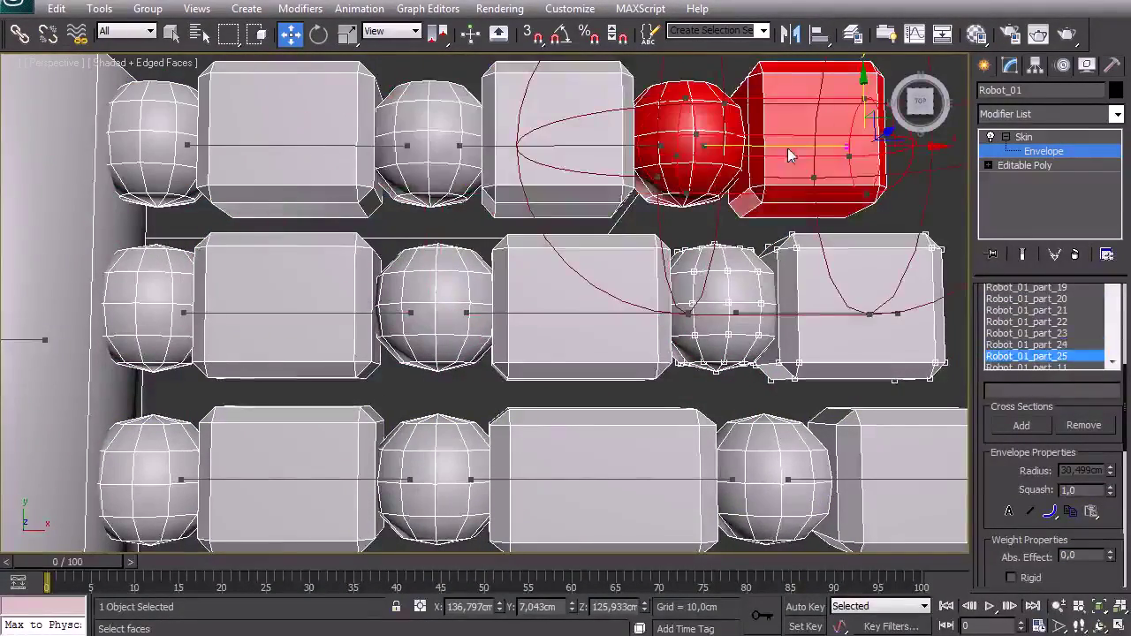
left_click(816, 316)
left_click(531, 320)
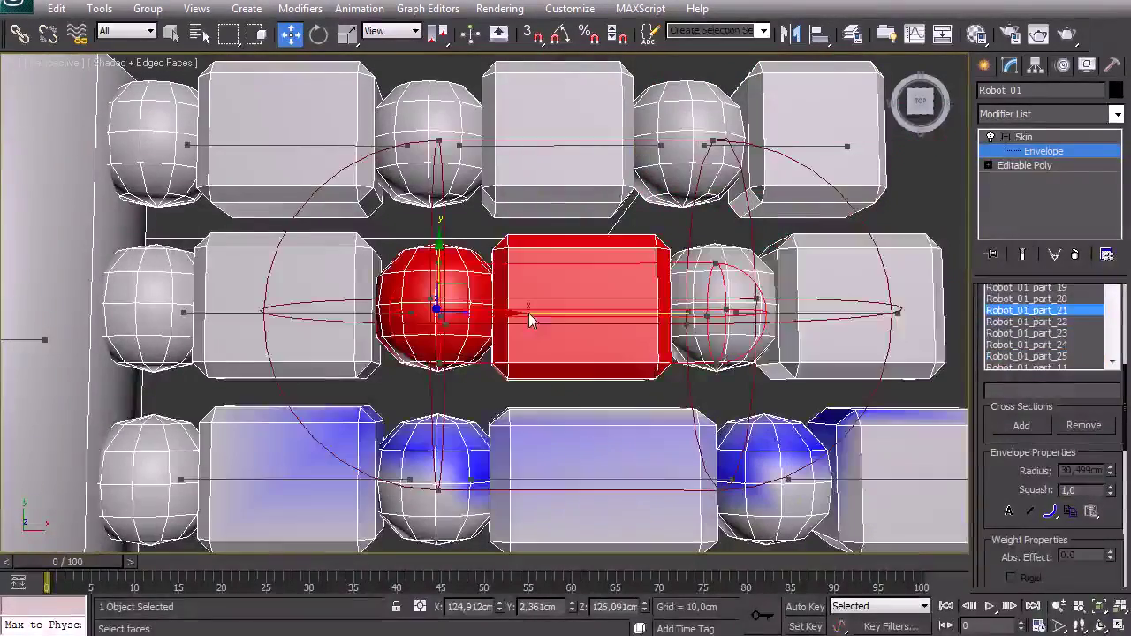
left_click(269, 314)
- Assign the third finger's base joint and first segment to the bone running through them with an Abs. Effect of 1.0
middle_click_drag(241, 444, 474, 371)
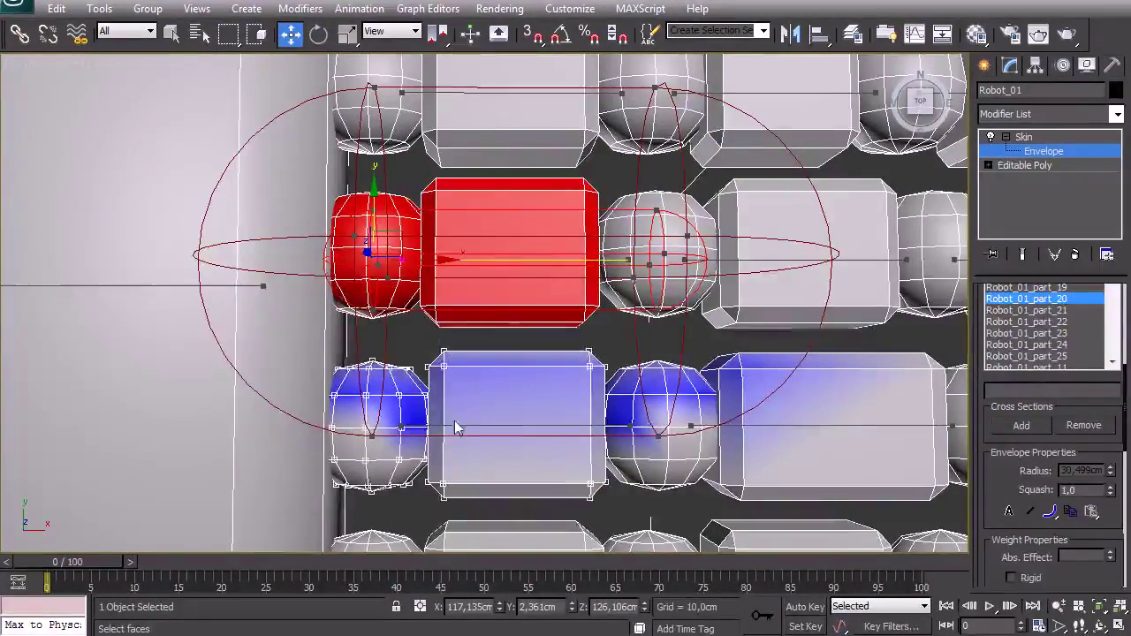
left_click(525, 430)
left_click(1073, 558)
type("1")
key("Return")
- Select the third finger's second bone and set Abs. Effect to 1.0 for its middle joint and second segment
middle_click_drag(598, 396, 402, 390)
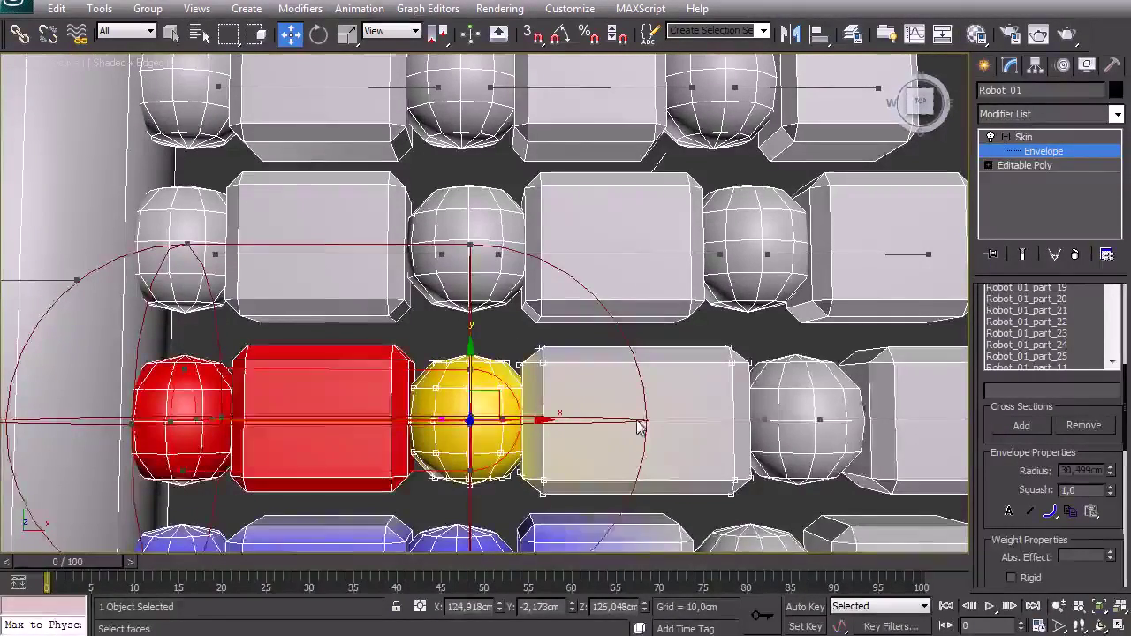
left_click(637, 420)
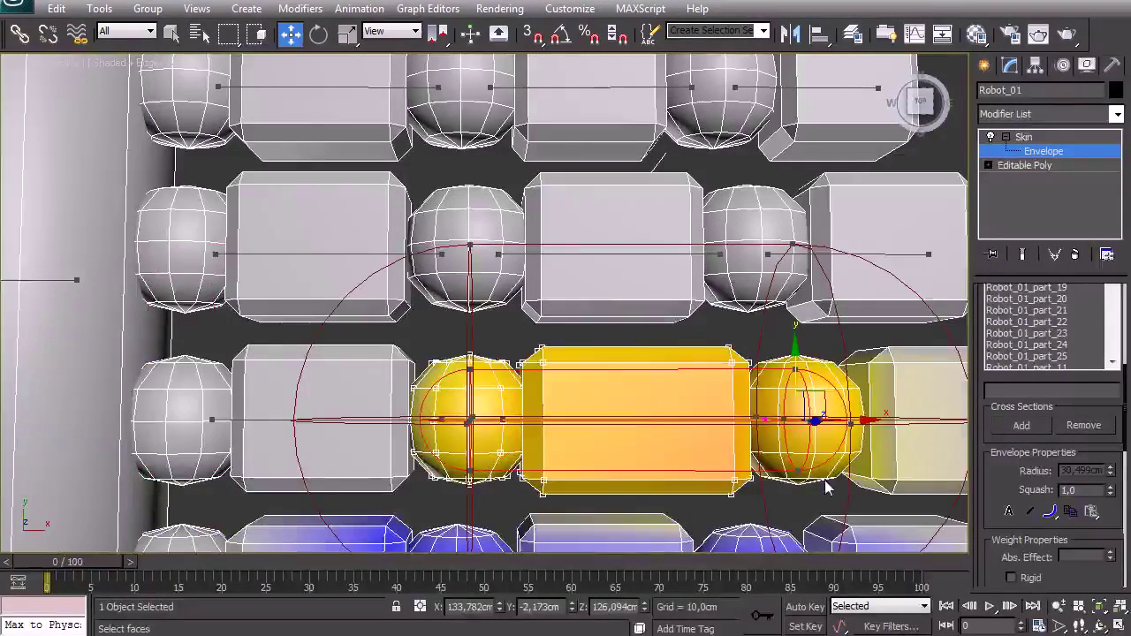
left_click(1080, 556)
type("1")
key("Return")
- Select bone Robot_01_part_19 and set Abs. Effect to 1.0 for the third finger's last joint and tip segment
middle_click_drag(899, 517, 572, 476)
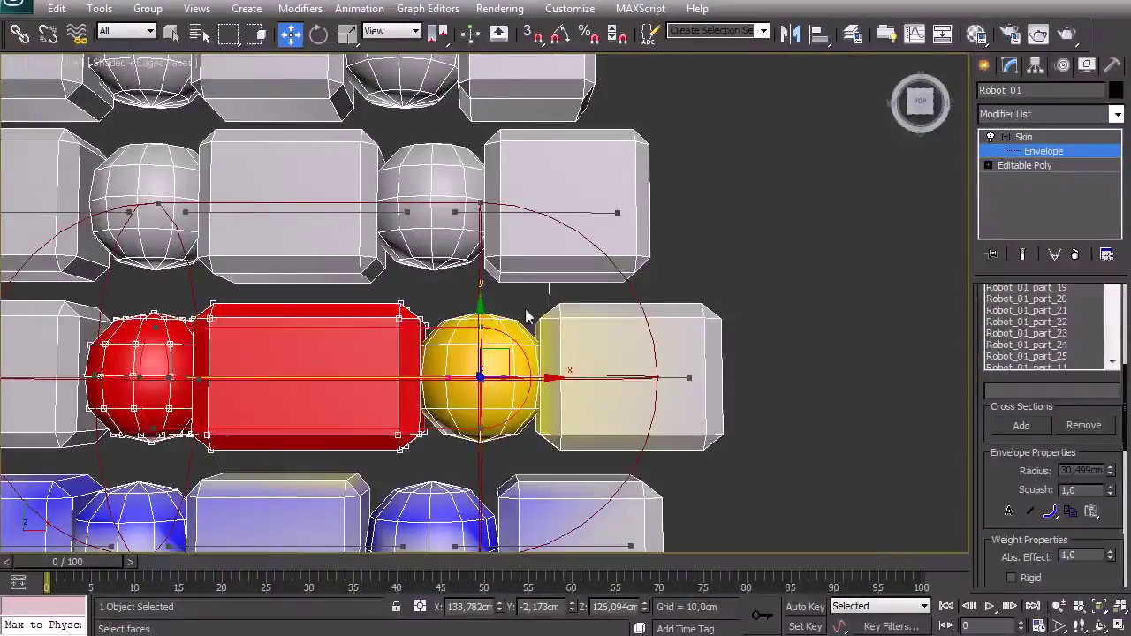
left_click(625, 379)
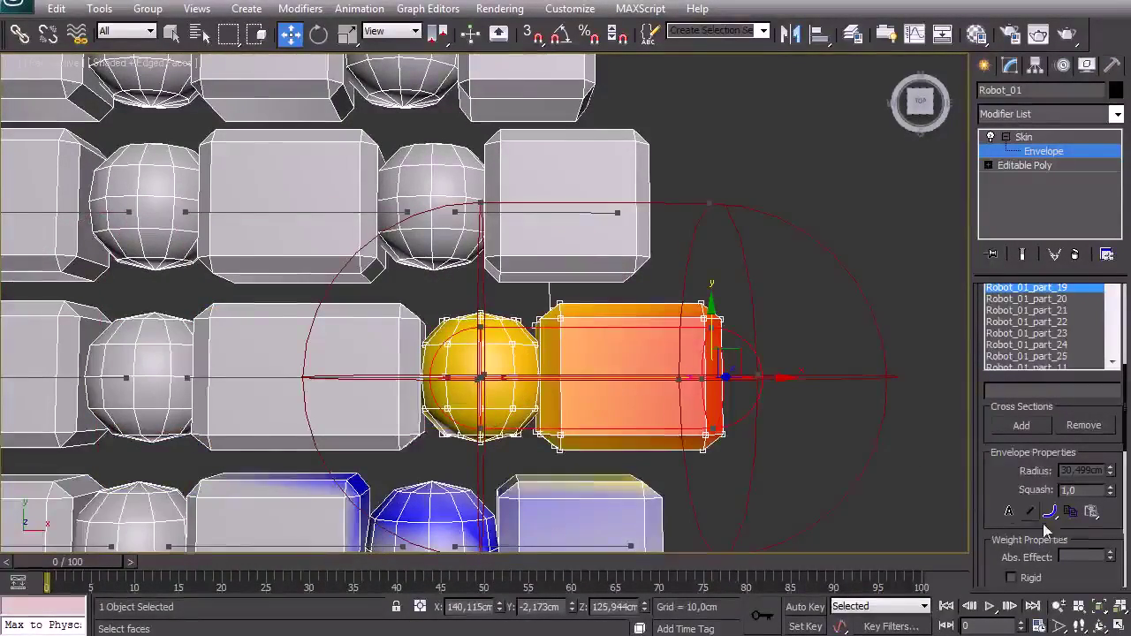
left_click(1085, 557)
type("1")
key("Return")
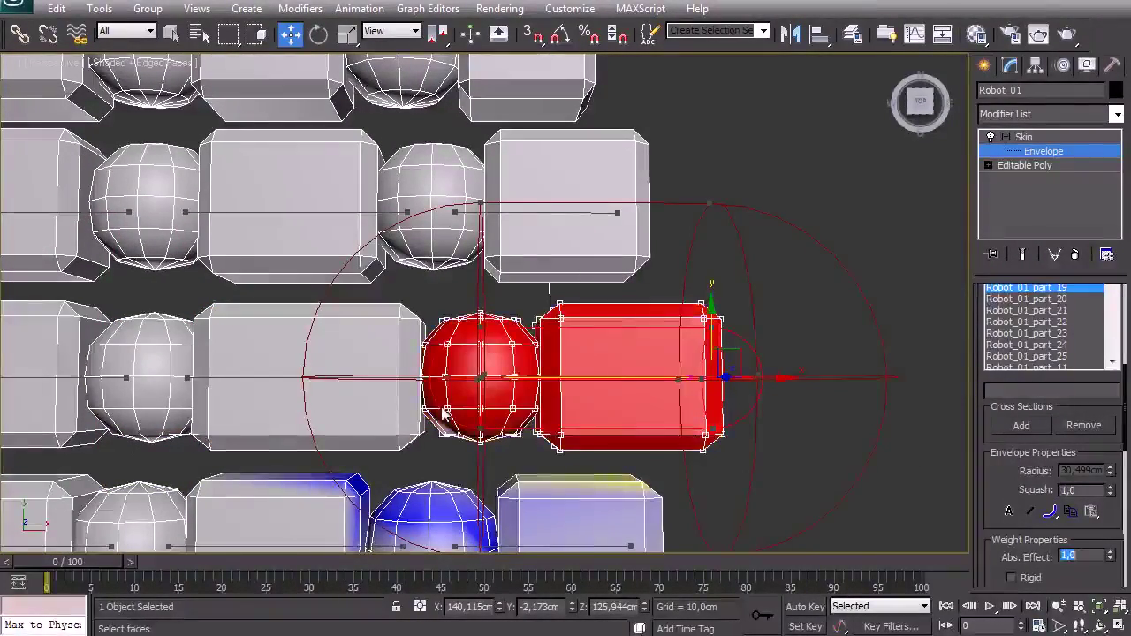
- Assign the base joint and first segment of the finger nearest the thumb to its first bone with an Abs. Effect of 1.0
left_click(303, 380)
middle_click_drag(35, 448, 264, 425)
middle_click_drag(188, 520, 248, 377)
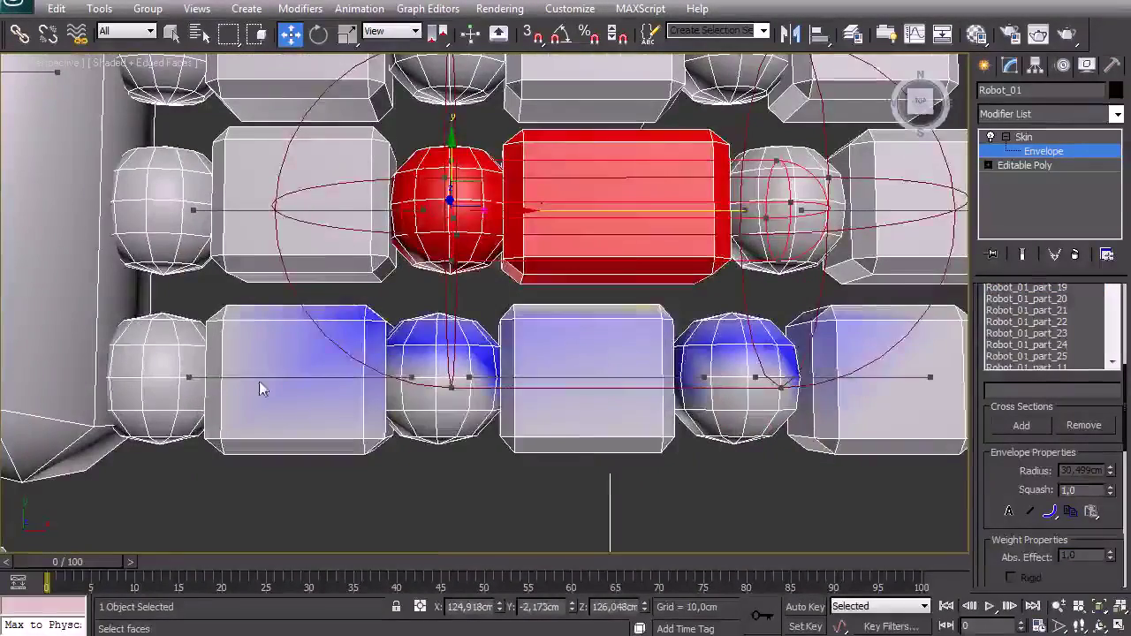
left_click(248, 377)
left_click_drag(187, 315, 285, 382)
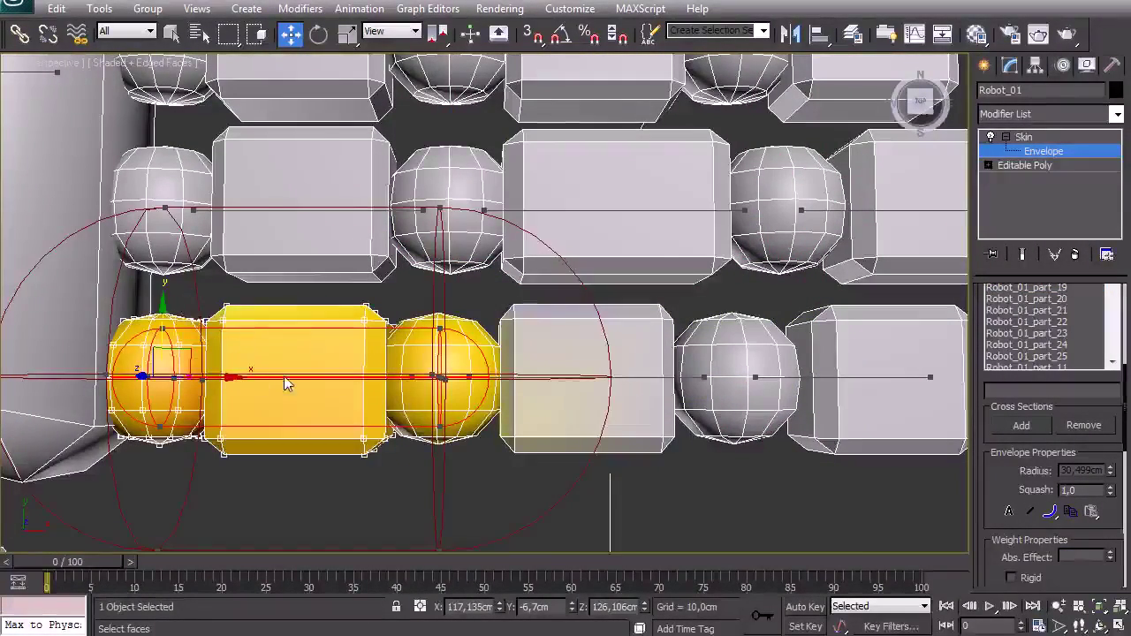
left_click(1093, 560)
type("1")
key("Return")
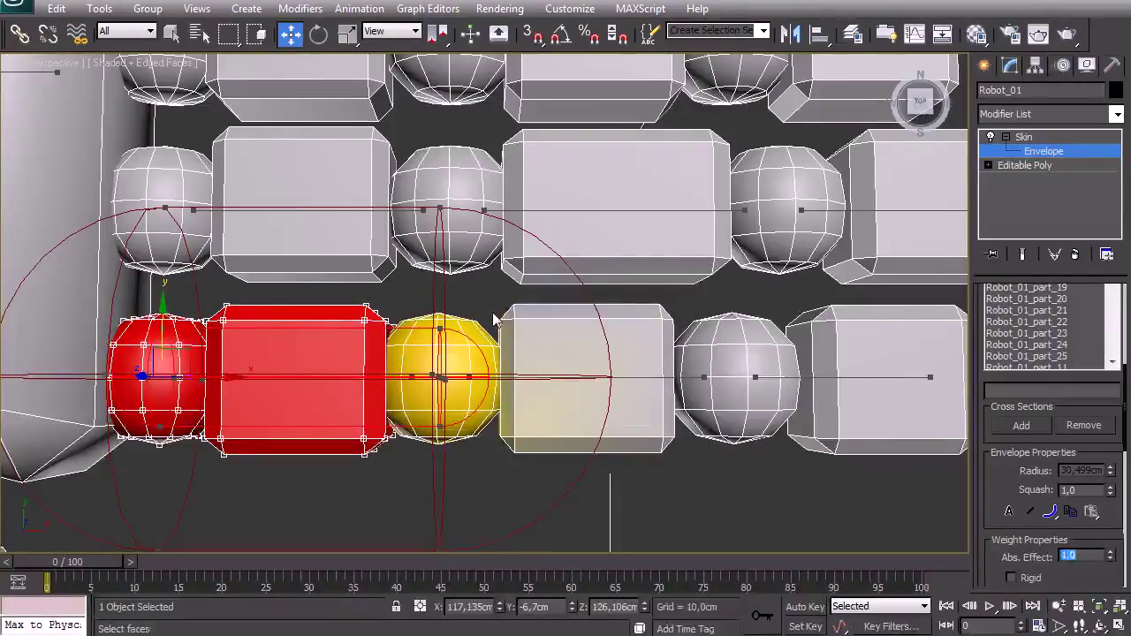
left_click_drag(497, 320, 555, 392)
left_click(567, 379)
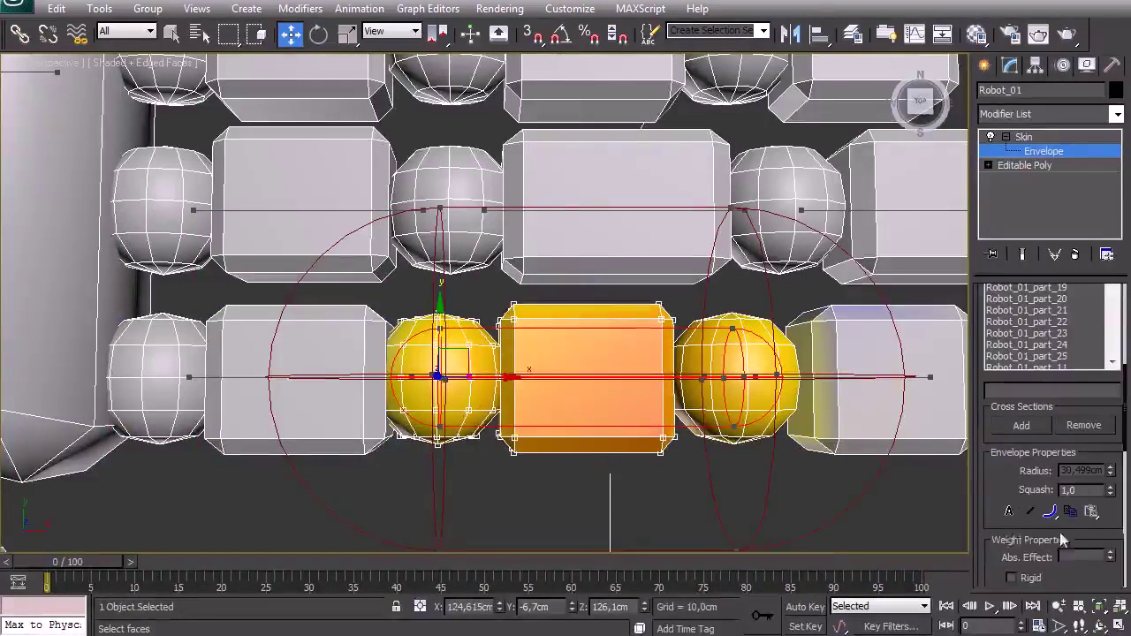
left_click_drag(174, 306, 221, 374)
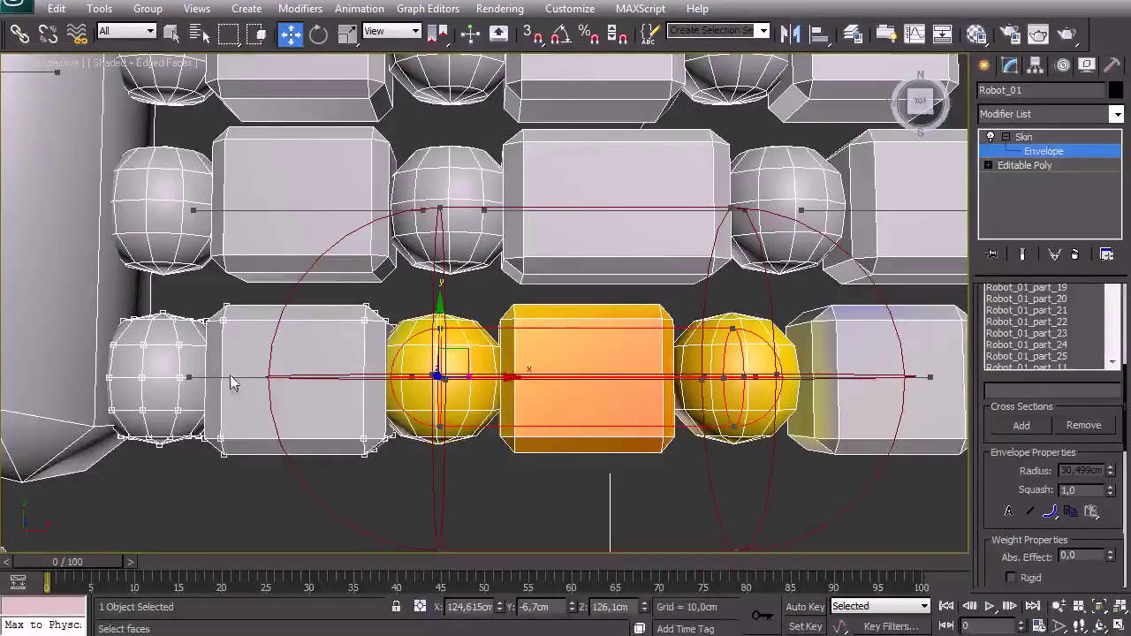
left_click(249, 380)
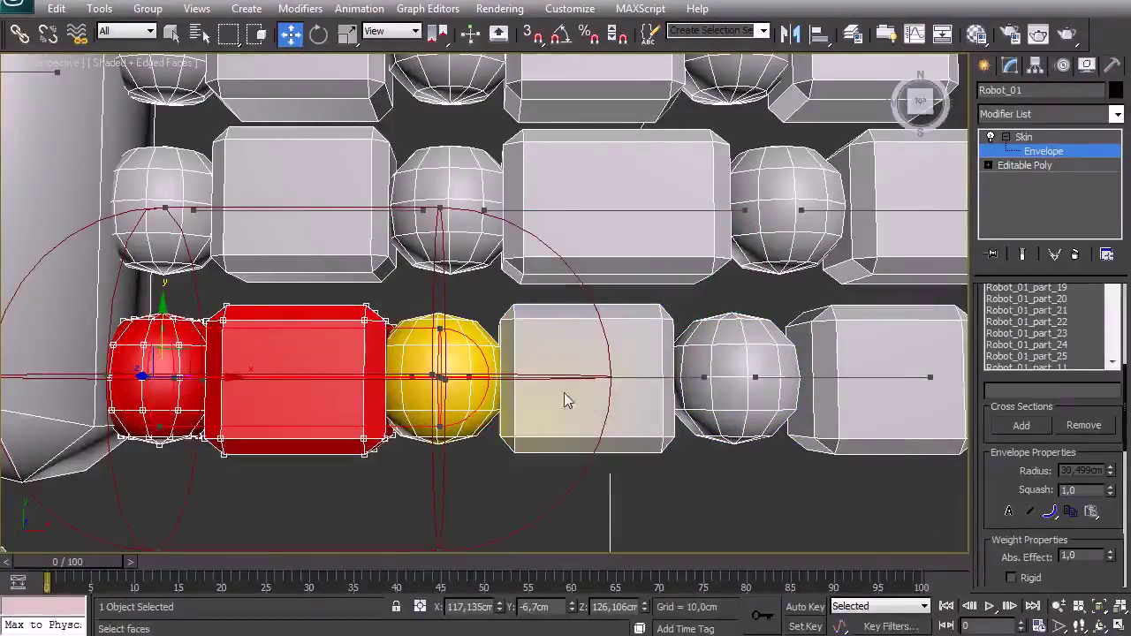
- Assign the same finger's middle joint and second segment to its second bone with an Abs. Effect of 1.0
left_click_drag(491, 316, 567, 414)
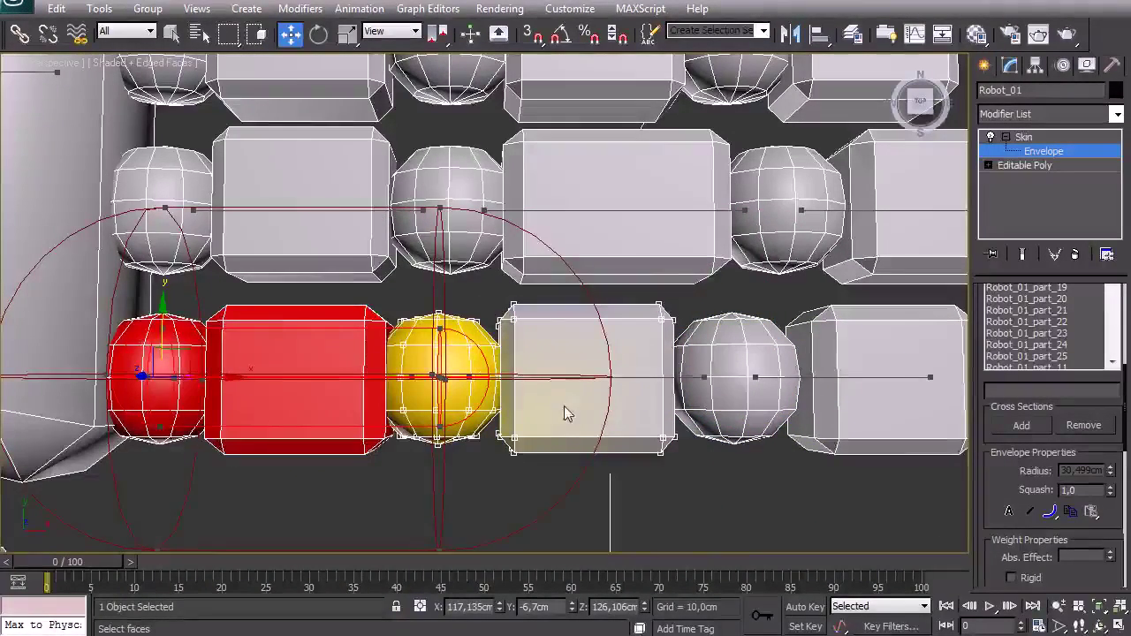
left_click(520, 389)
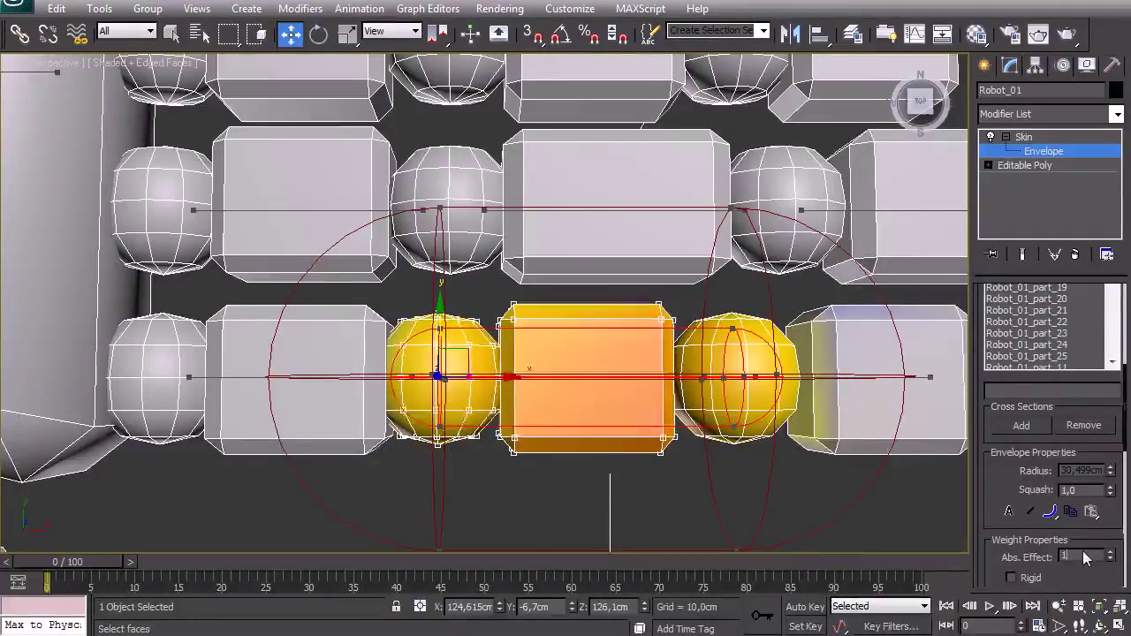
left_click(1073, 557)
type("1")
key("Return")
- Set Abs. Effect to 1.0 on the second bone for this finger's last joint and tip segment
middle_click_drag(570, 352, 381, 365)
left_click_drag(563, 311, 675, 403)
left_click(1074, 557)
type("1")
key("Return")
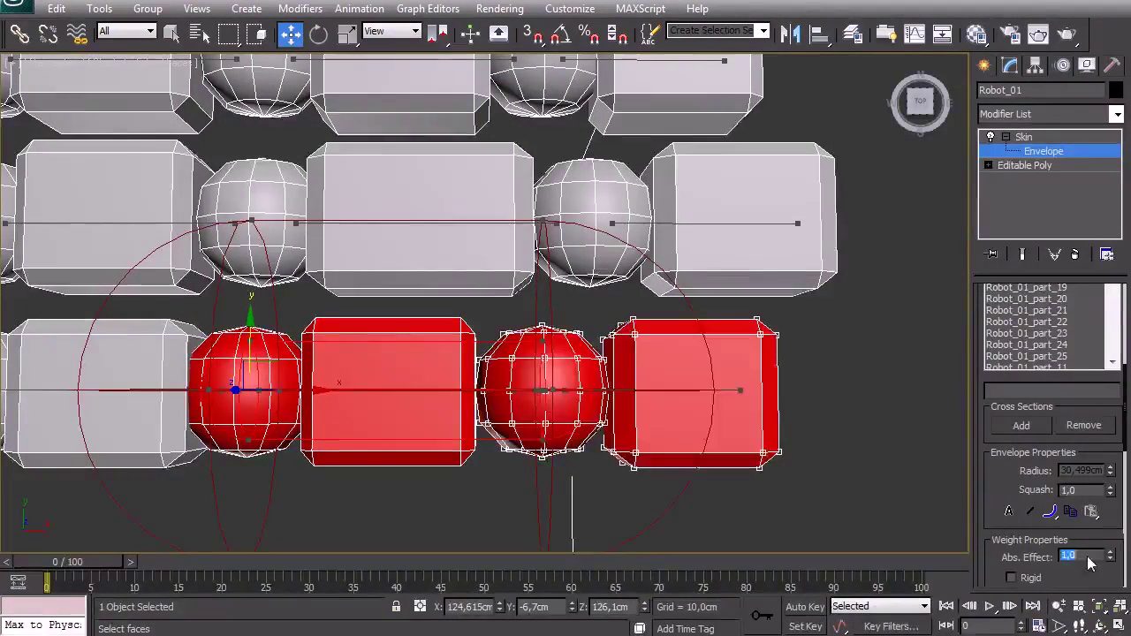
- Assign the last joint and tip segment fully to the finger's tip bone instead, and check its other two bones
left_click(705, 395)
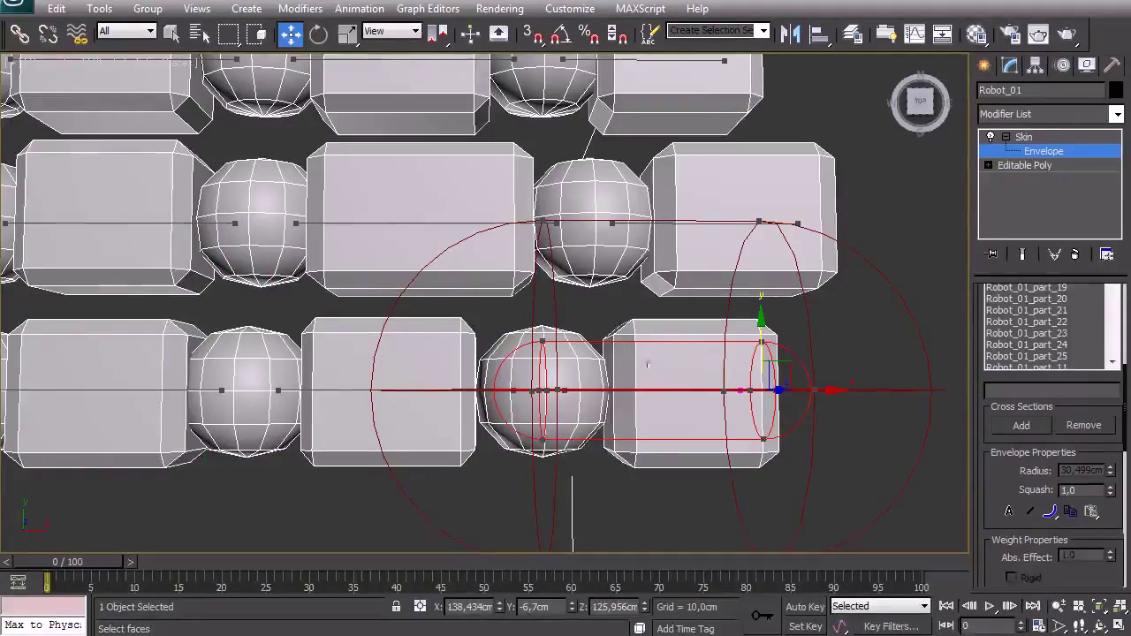
left_click_drag(568, 313, 682, 406)
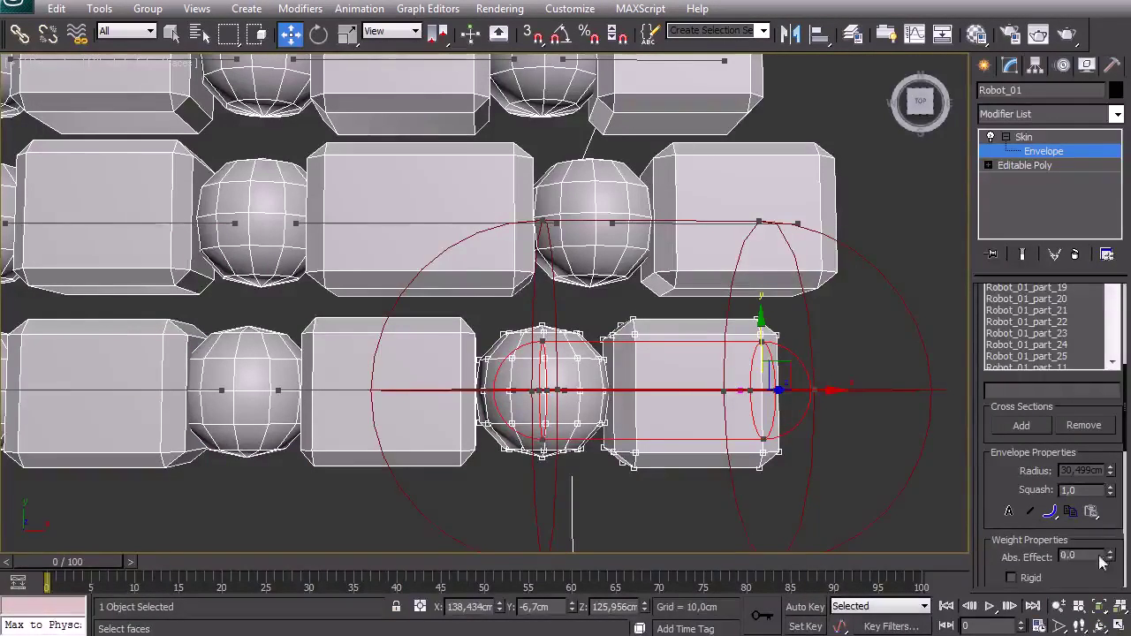
left_click(366, 397)
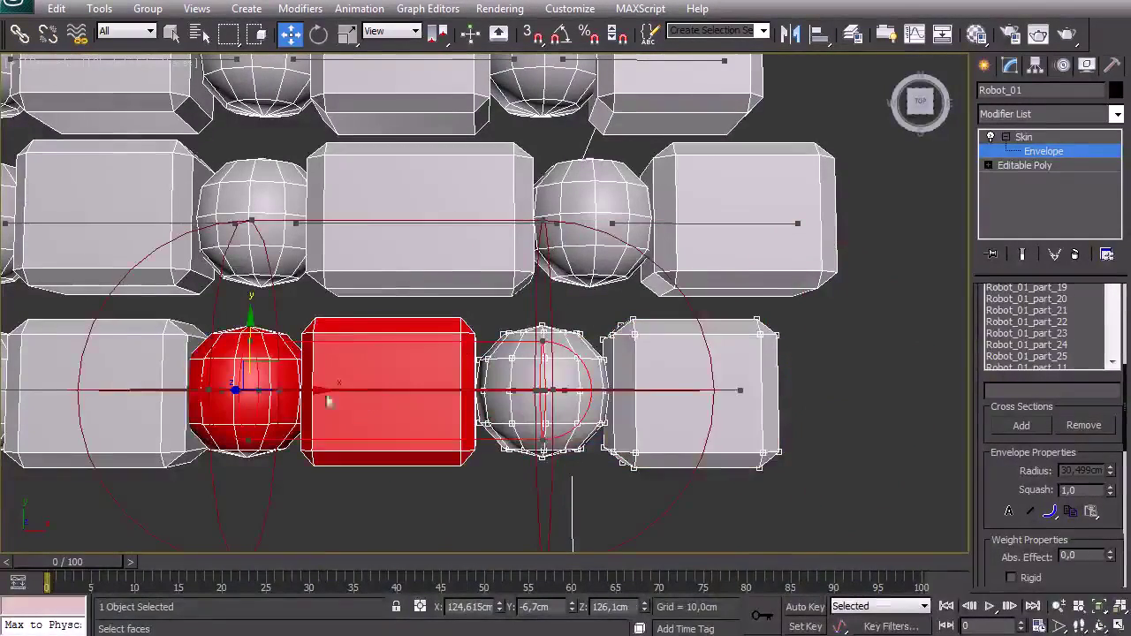
left_click(130, 388)
left_click(126, 390)
- Assign the thumb's last joint and tip segment to the thumb's tip bone with an Abs. Effect of 1.0
middle_click_drag(126, 392, 679, 425)
scroll(680, 425, "down", 4)
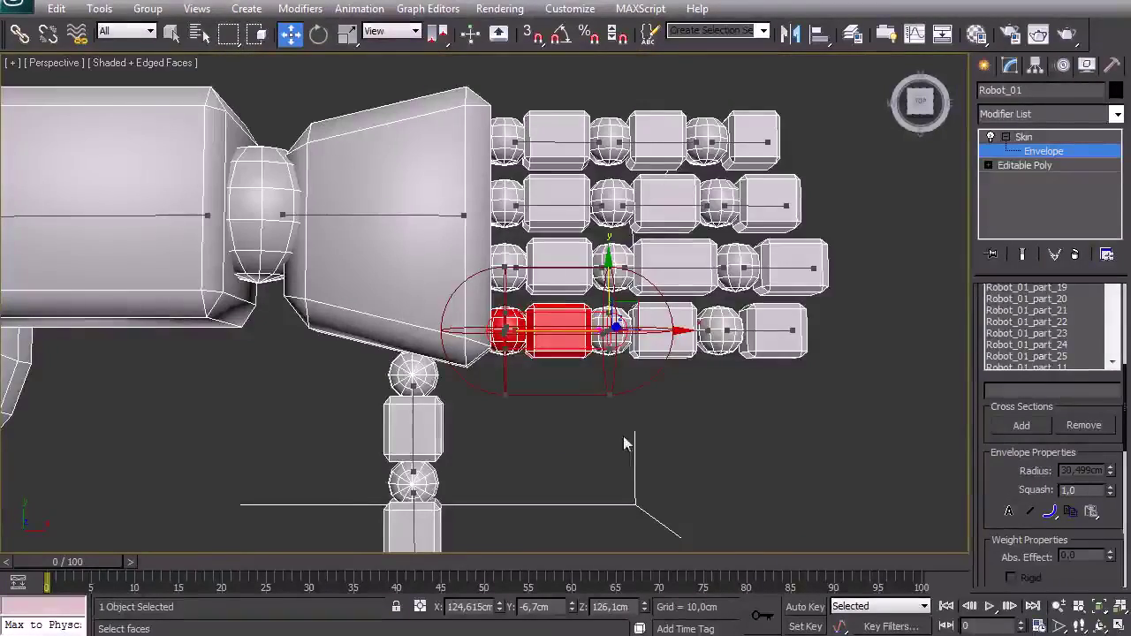
left_click(411, 424)
middle_click_drag(473, 465, 482, 396)
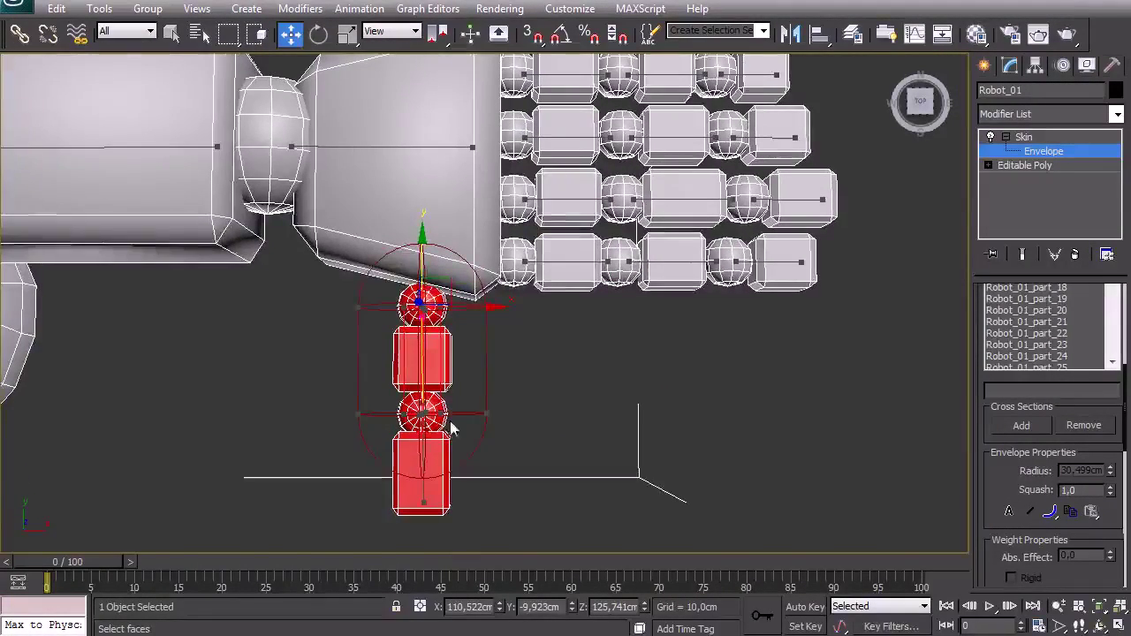
left_click(424, 468)
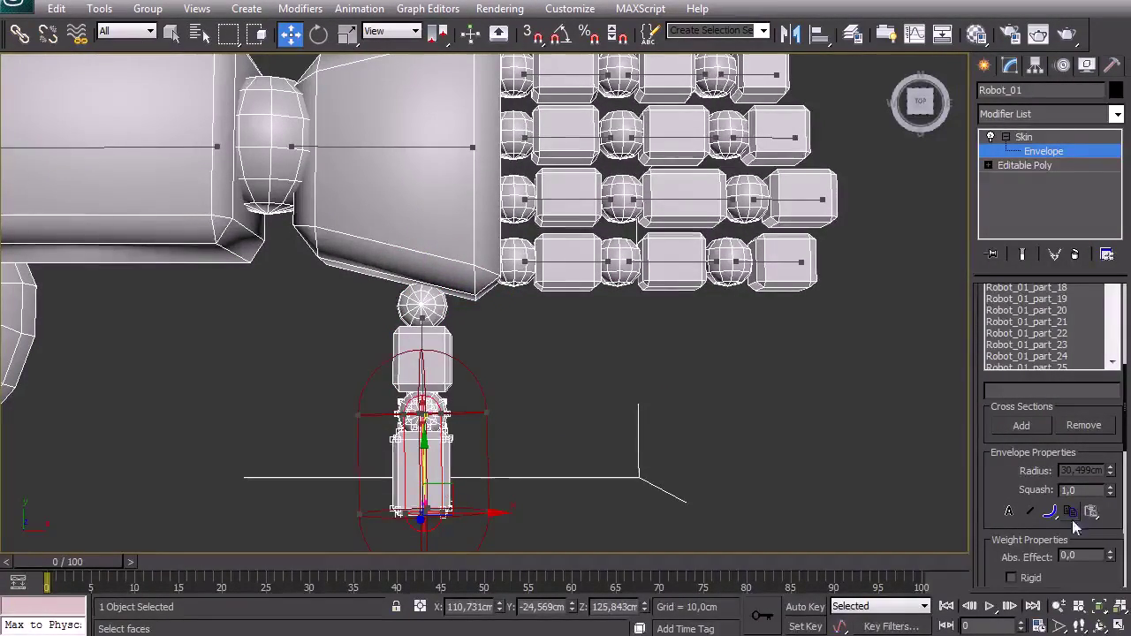
left_click_drag(1025, 551, 963, 546)
type("1")
key("Return")
- Select the pelvis bone in a wireframe front view of the robot's hips
middle_click_drag(667, 446, 739, 485)
scroll(739, 485, "down", 3)
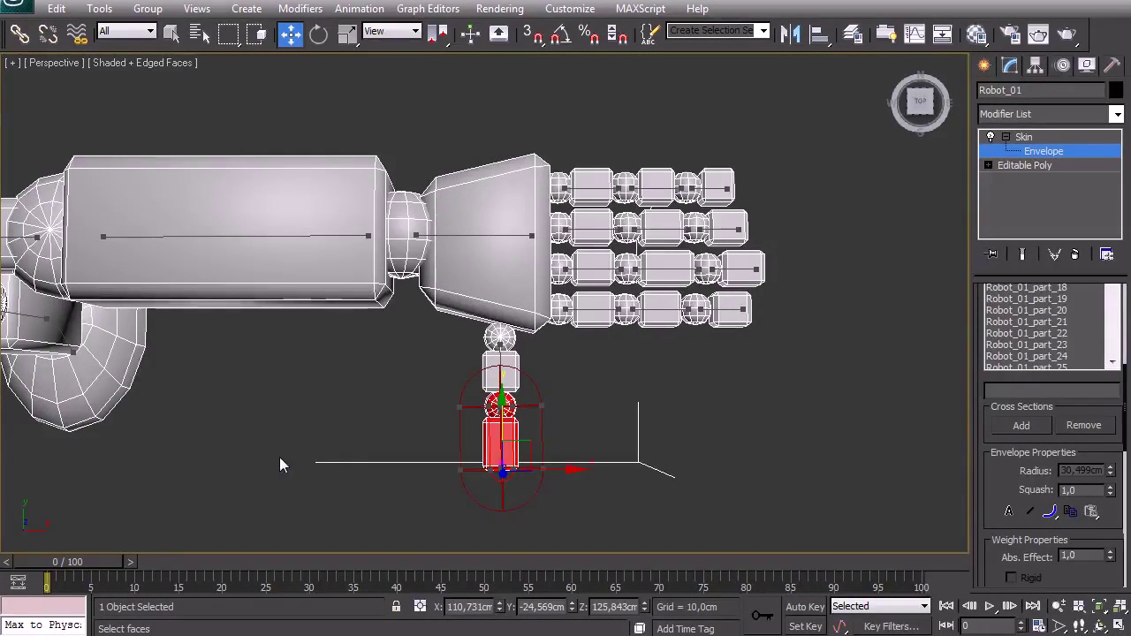
scroll(699, 469, "down", 5)
middle_click_drag(699, 470, 594, 278, "alt")
scroll(379, 404, "up", 3)
left_click(204, 426)
key("f")
key("z")
middle_click_drag(422, 158, 448, 198)
scroll(445, 221, "up", 3)
middle_click_drag(363, 294, 436, 365)
scroll(436, 365, "down", 2)
key("F3")
left_click(431, 339)
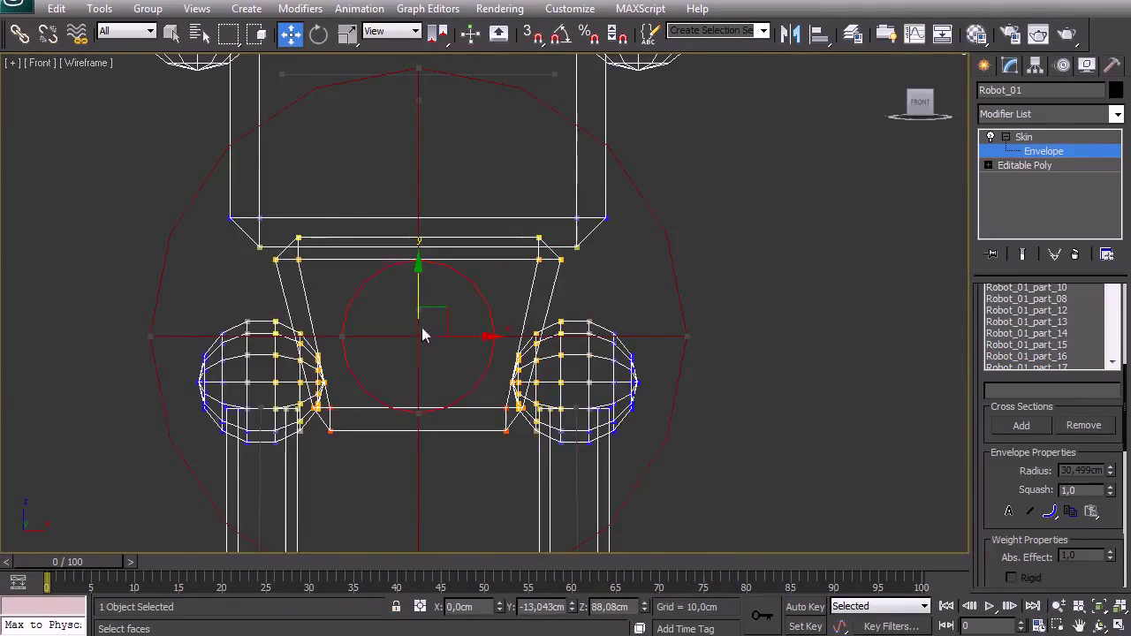
- Return to the shaded perspective view and set Abs. Effect to 1.0 for the pelvis block's vertices
scroll(389, 371, "up", 3)
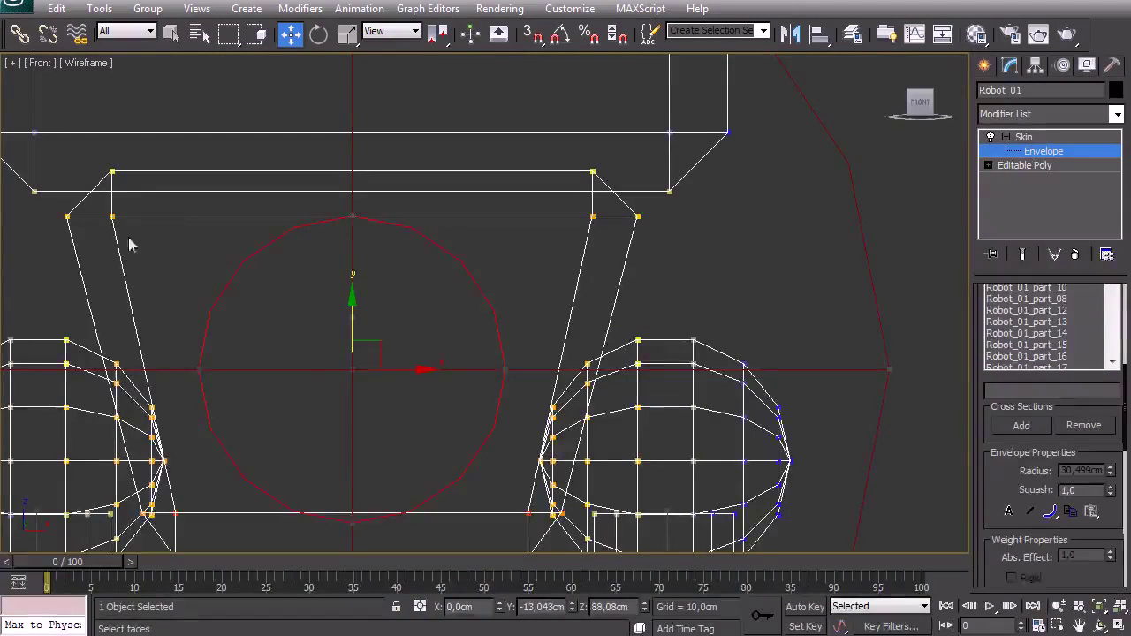
mouse_move(404, 392)
middle_mouse_down()
mouse_move(479, 400)
mouse_move(513, 384)
mouse_move(425, 395)
middle_mouse_up()
key("p")
scroll(514, 384, "down", 2)
key("F3")
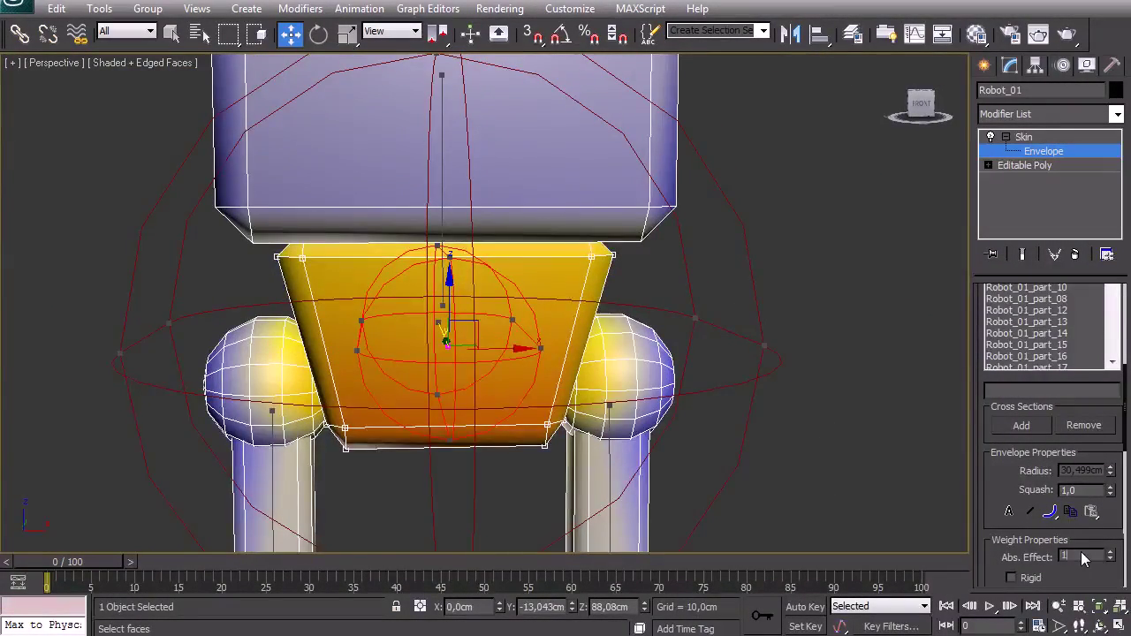
type("1")
key("Return")
- Select the horizontal chest bone and set Abs. Effect to 1.0 for the torso block's vertices
middle_click_drag(904, 460, 810, 443, "alt")
middle_click_drag(503, 277, 663, 380)
scroll(487, 387, "down", 3)
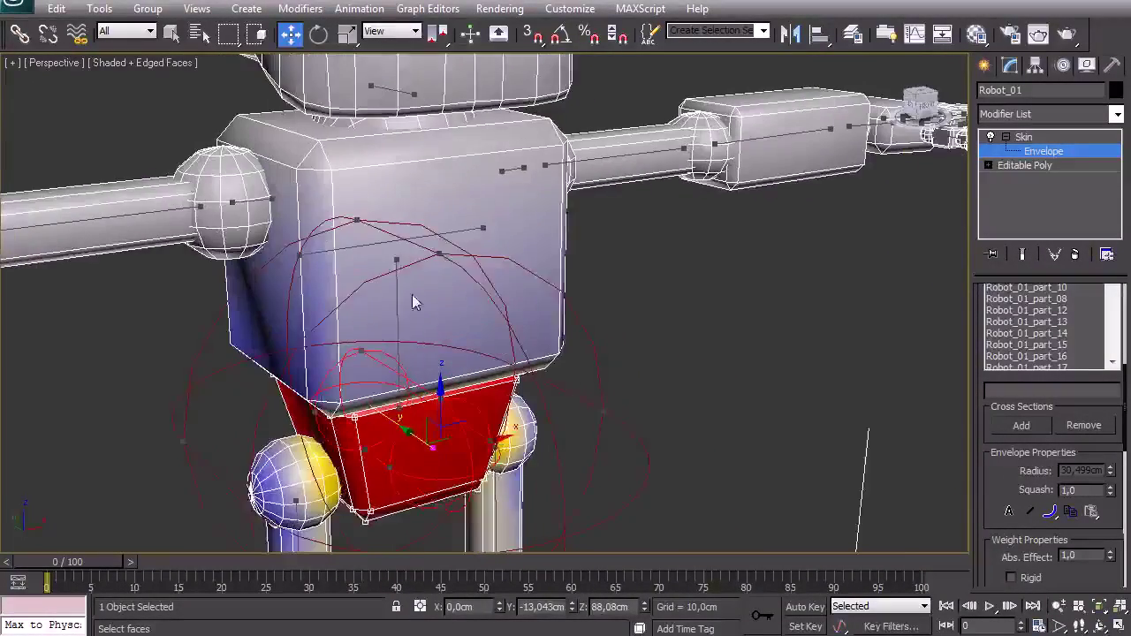
left_click(376, 253)
middle_click_drag(493, 272, 227, 284, "alt")
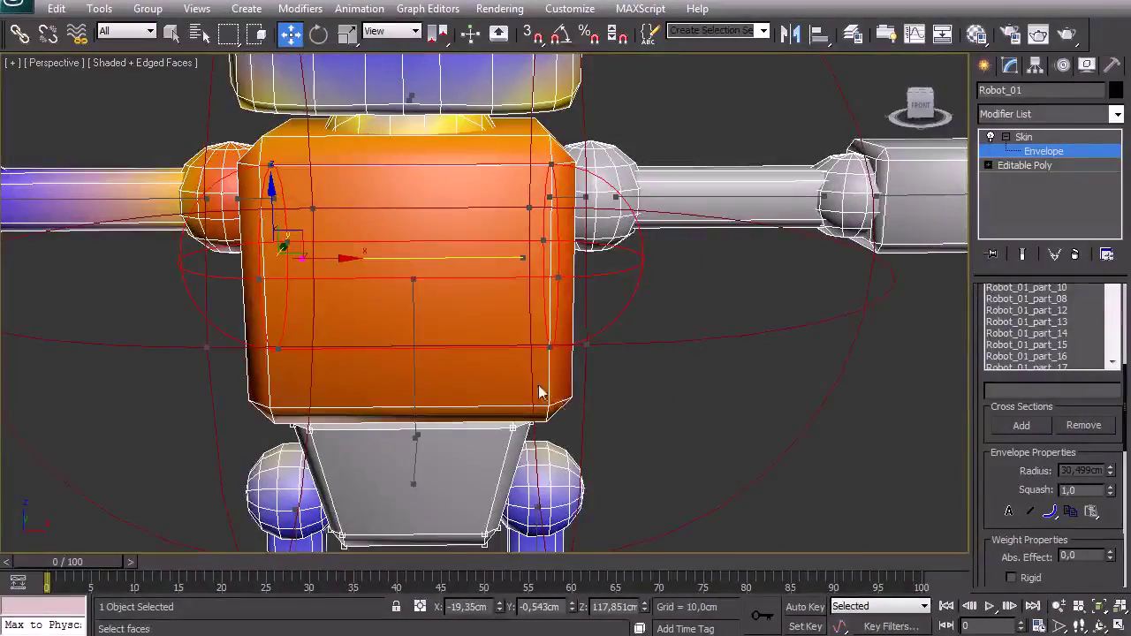
left_click(570, 403)
left_click(1085, 556)
type("1")
key("Return")
- Select the neck dome's vertices in wireframe display and assign them to the chest bone with an Abs. Effect of 1.0
middle_click_drag(605, 222, 575, 283)
left_click(358, 216)
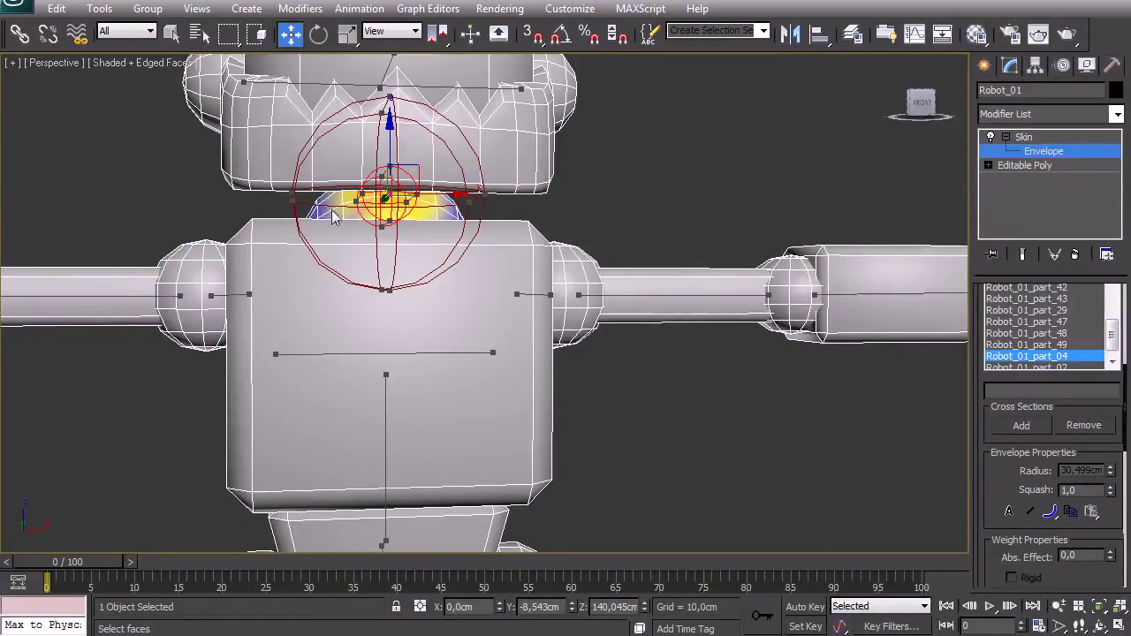
key("F3")
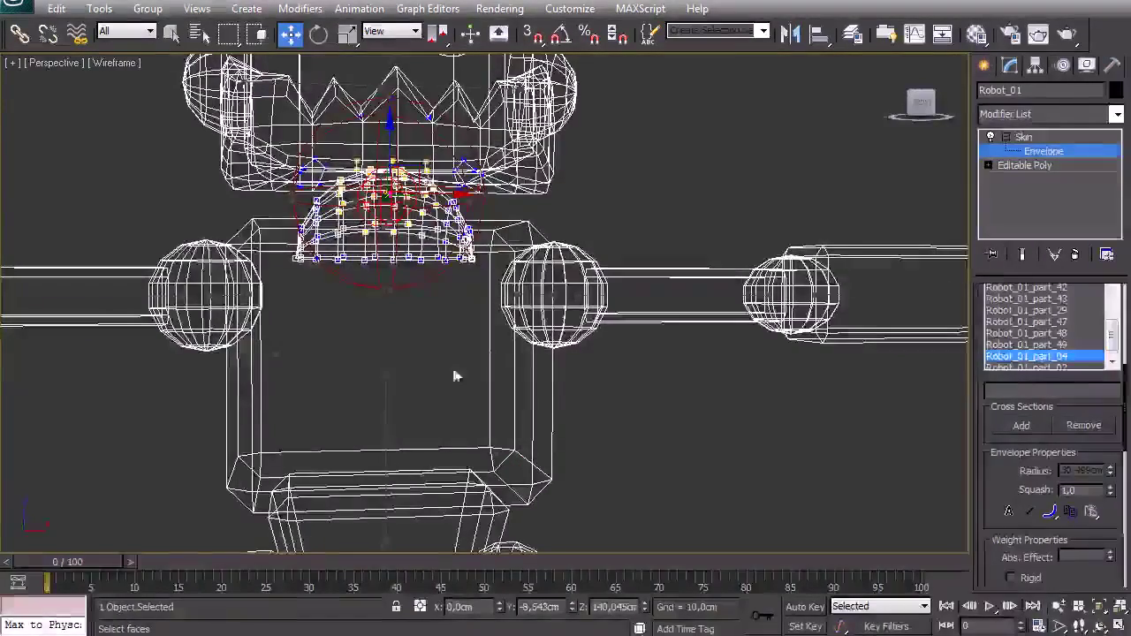
left_click(511, 367)
left_click(1074, 557)
key("F3")
mouse_move(723, 424)
middle_mouse_down("alt")
mouse_move(416, 310)
mouse_move(338, 321)
middle_mouse_up("alt")
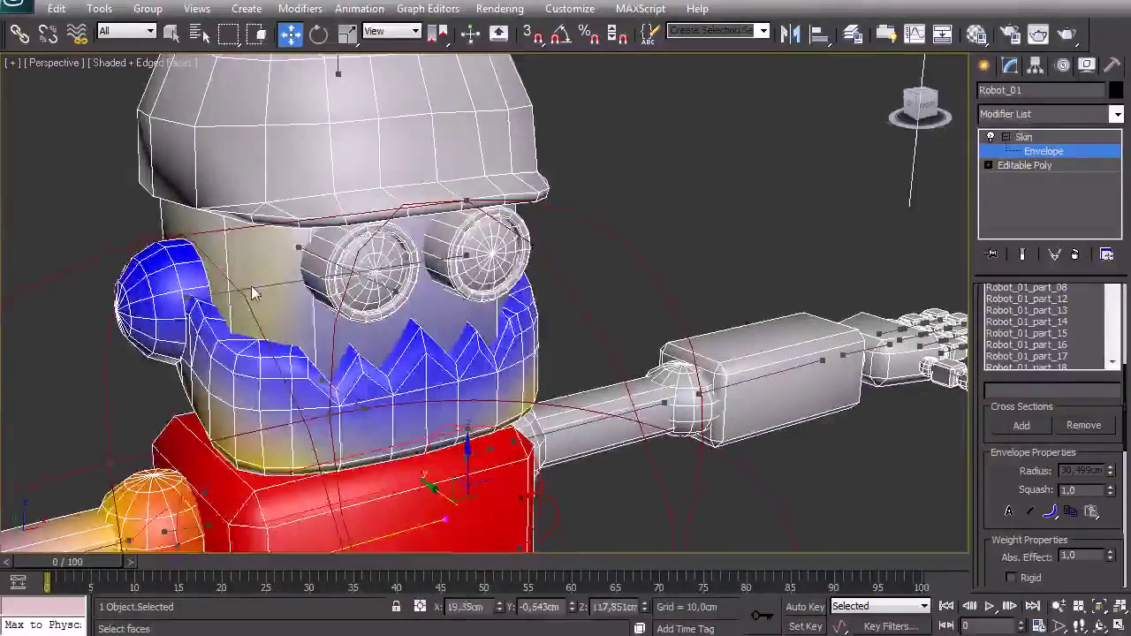
- Select the bone running between the ears and set Abs. Effect to 1.0 for the vertices of the jaw and ear spheres
left_click(253, 292)
key("F3")
middle_click_drag(141, 319, 135, 309, "alt")
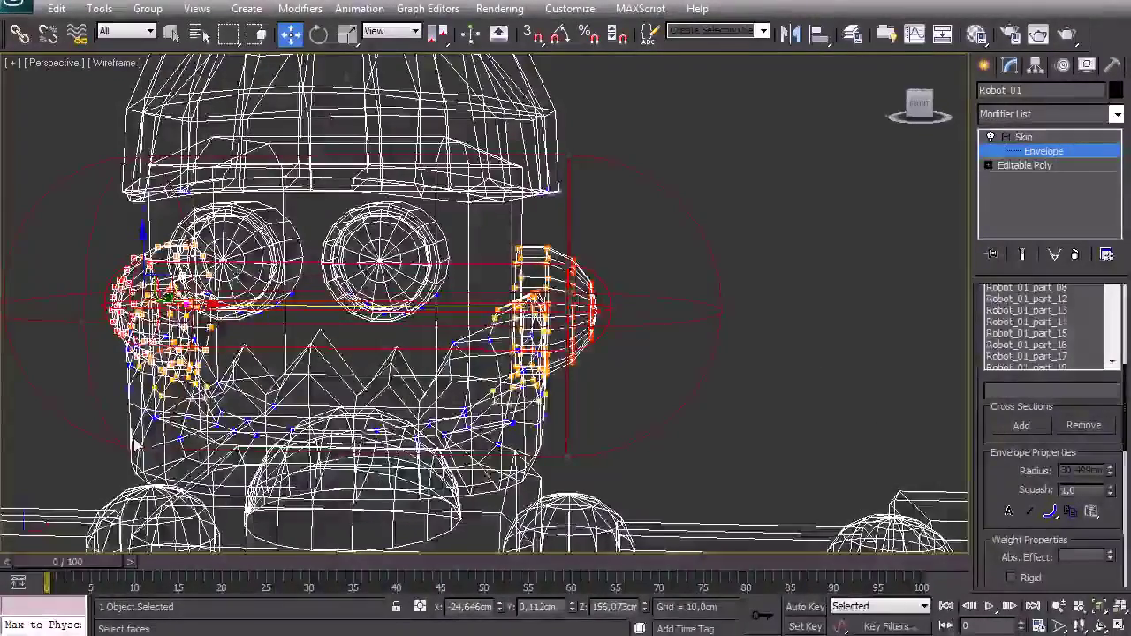
key("F3")
mouse_move(177, 411)
middle_mouse_down("alt")
mouse_move(115, 399)
mouse_move(139, 378)
middle_mouse_up("alt")
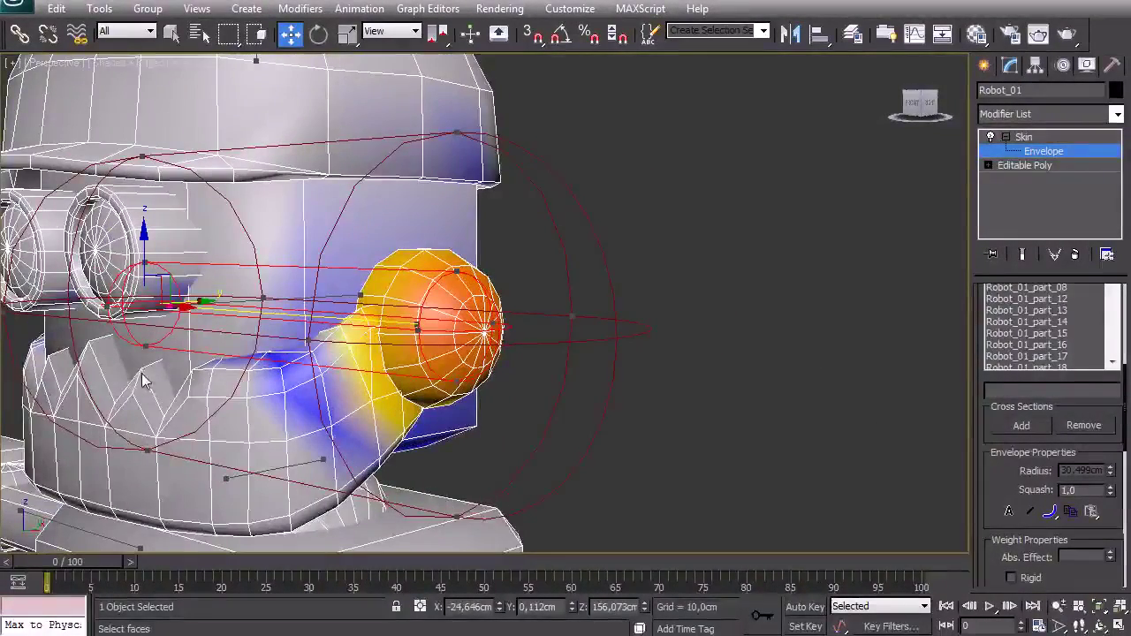
left_click(142, 372)
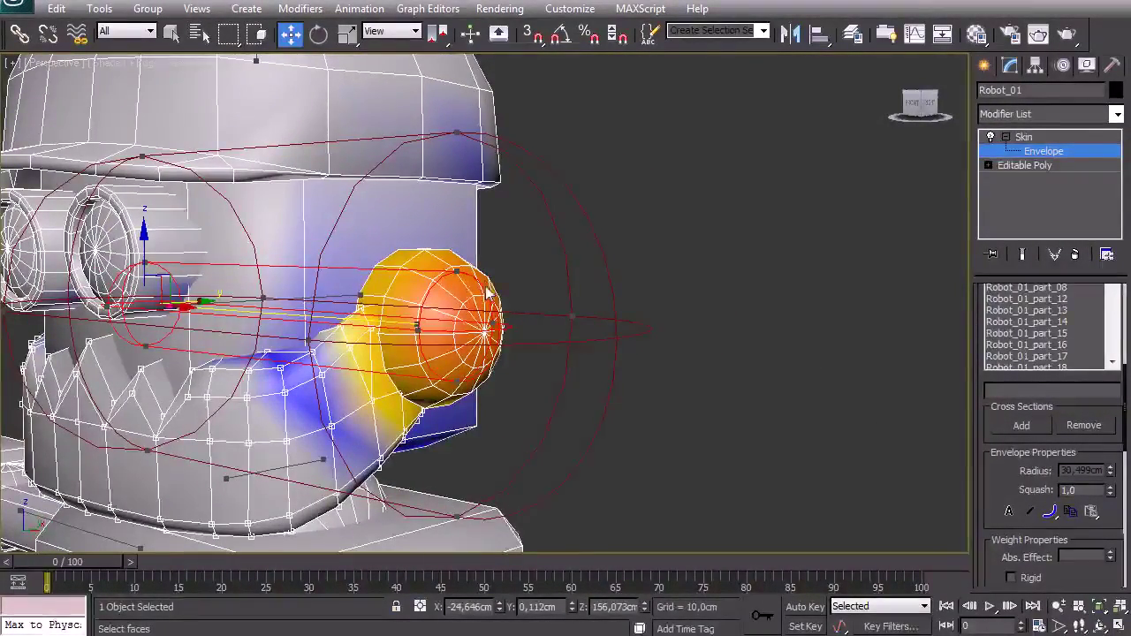
left_click(452, 269, "ctrl")
middle_click_drag(401, 296, 623, 291, "alt")
left_click(1074, 555)
type("1")
key("Return")
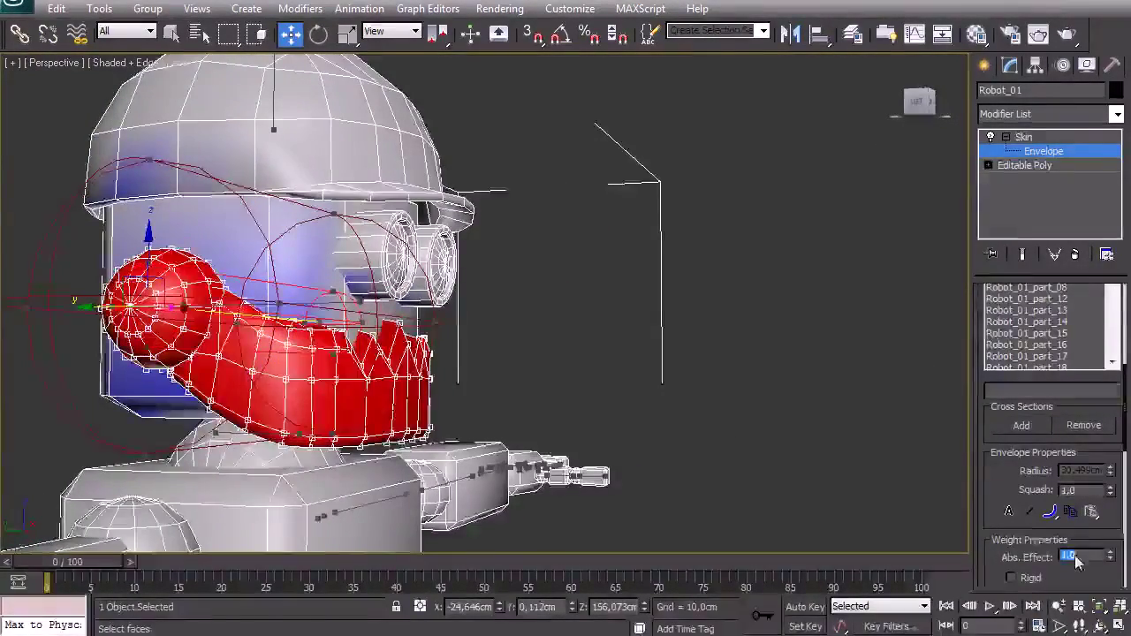
- Examine the weighting of the jaw and ears from several angles in wireframe and shaded display
middle_click_drag(675, 374, 610, 396, "alt")
mouse_move(680, 414)
middle_mouse_down("alt")
mouse_move(391, 348)
mouse_move(665, 339)
mouse_move(604, 328)
mouse_move(697, 323)
mouse_move(566, 338)
mouse_move(284, 330)
mouse_move(222, 300)
middle_mouse_up("alt")
key("F3")
scroll(696, 324, "down", 3)
key("F3")
mouse_move(430, 295)
middle_mouse_down()
mouse_move(223, 358)
mouse_move(586, 290)
mouse_move(491, 318)
mouse_move(448, 315)
middle_mouse_up()
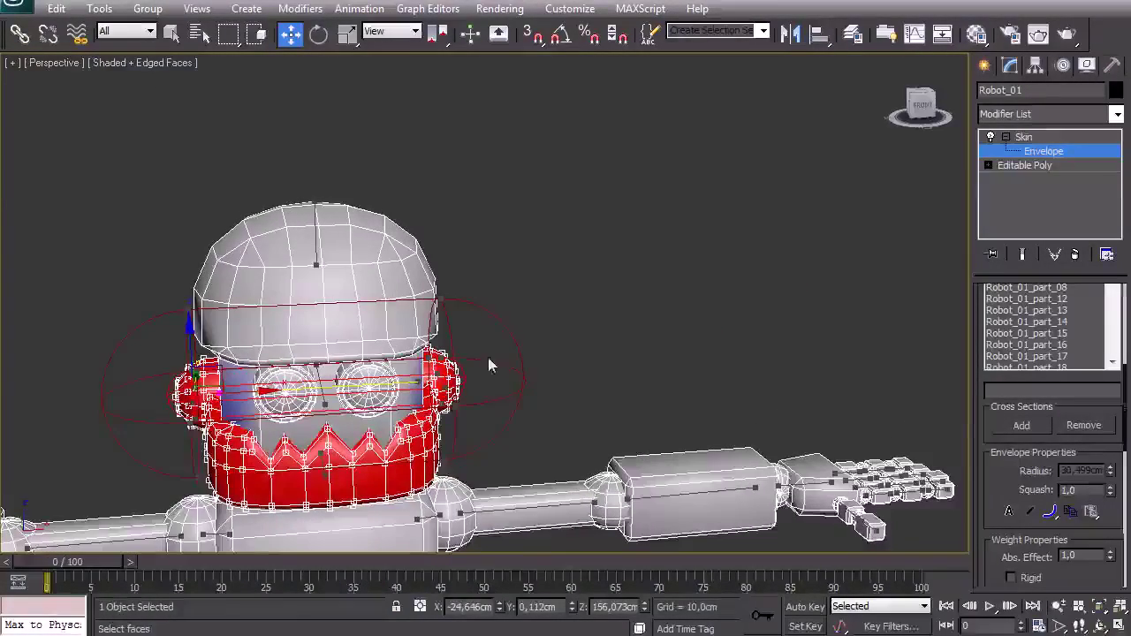
key("ctrl+b")
key("ctrl+b")
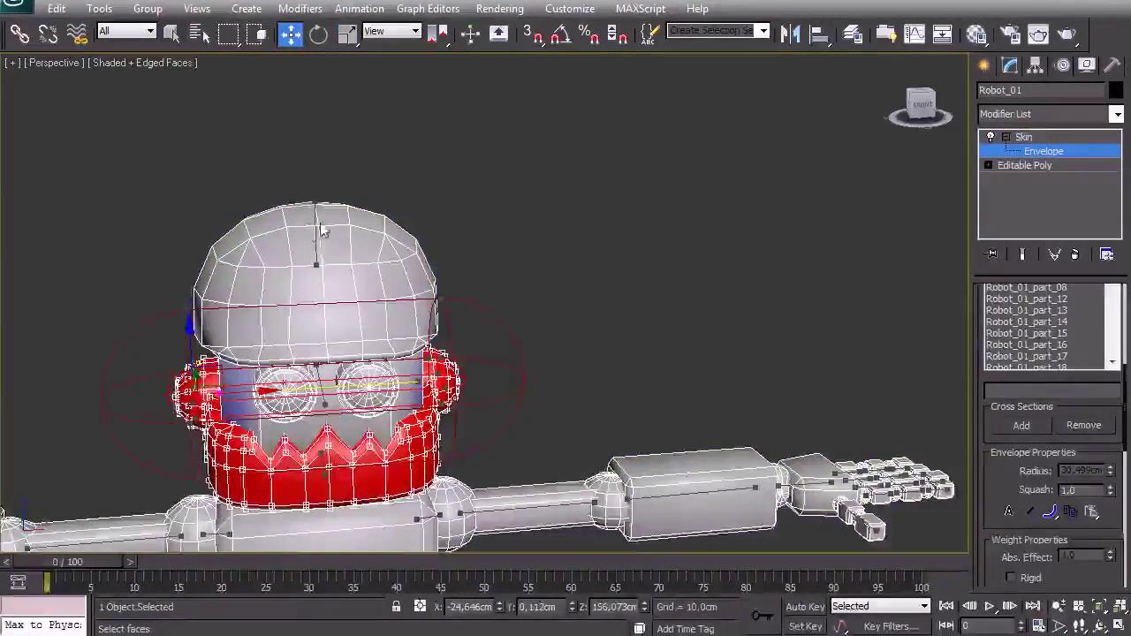
- Select the bone at the top of the head and set Abs. Effect to 1.0 for the helmet's vertices
middle_click_drag(326, 231, 294, 210, "alt")
left_click(276, 204)
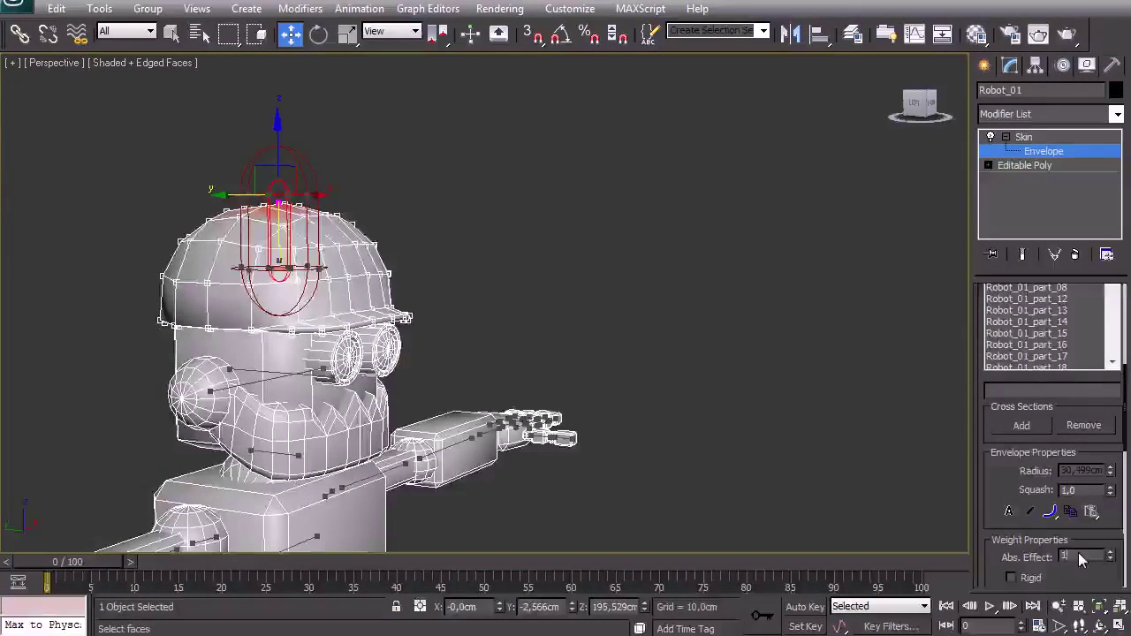
left_click(1078, 555)
type("1")
key("Return")
- Leave envelope editing, unhide the CAT rig, and select the head hub to identify its bone name
middle_click_drag(533, 339, 628, 250, "alt")
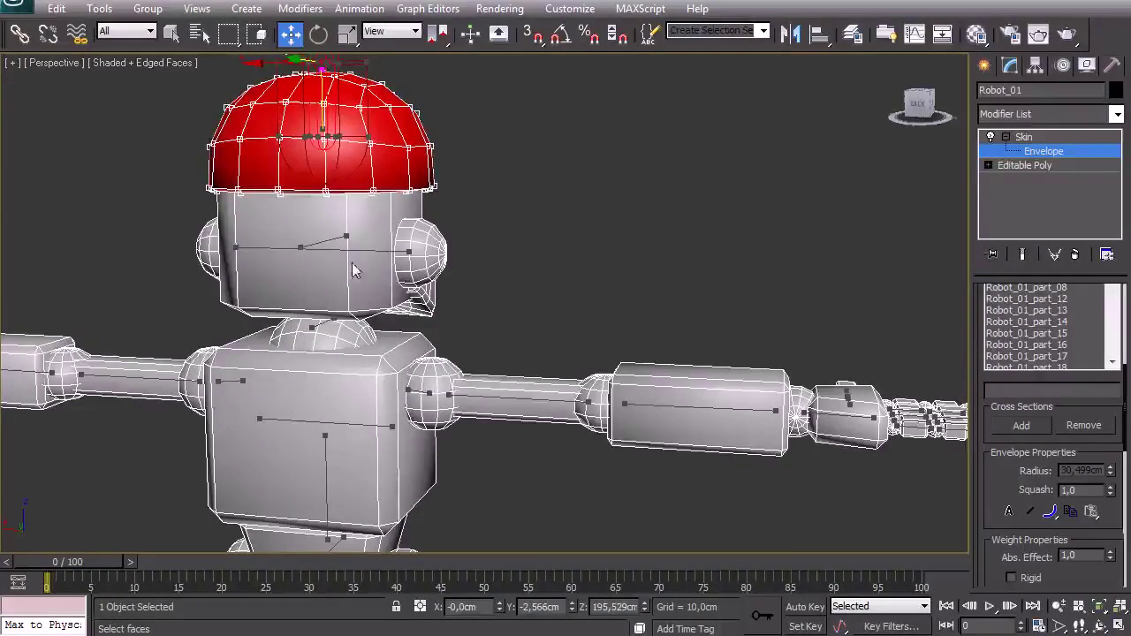
left_click(326, 250)
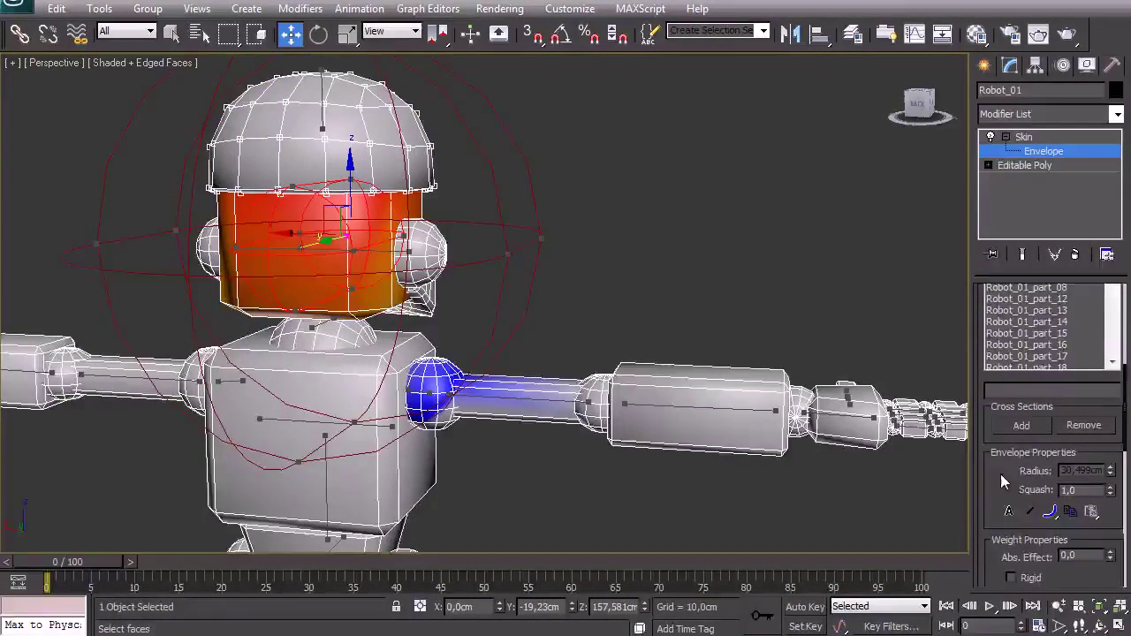
scroll(998, 473, "up", 3)
left_click(703, 245)
right_click(603, 255)
left_click(646, 172)
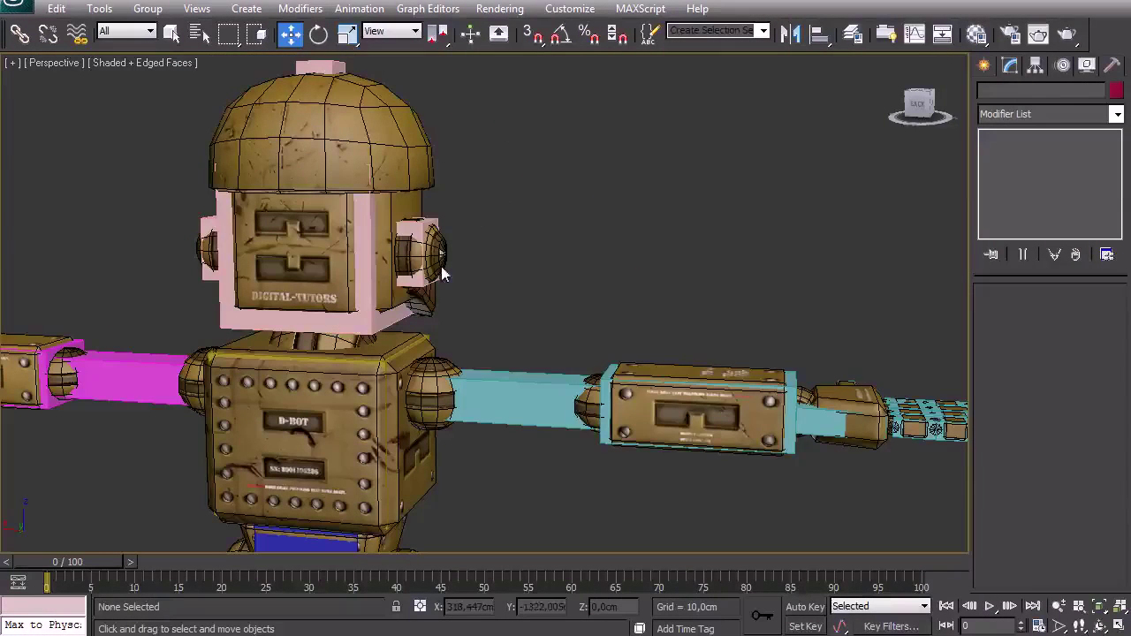
left_click(355, 327)
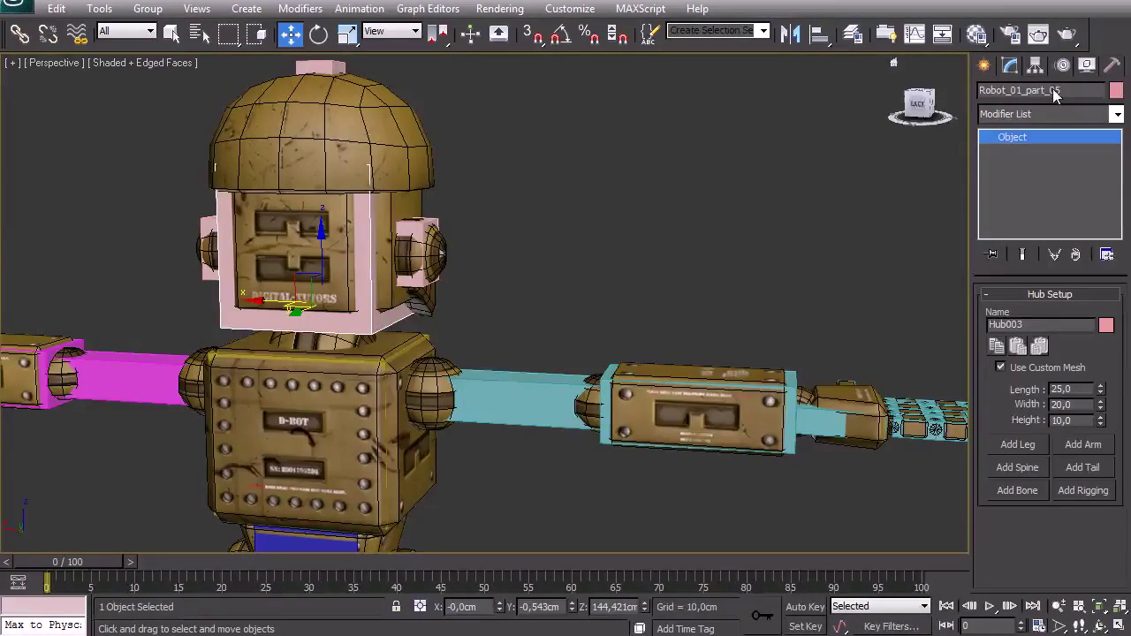
- Return to envelope editing on the Robot_01 mesh and select the head bone Robot_01_part_05
left_click(388, 190)
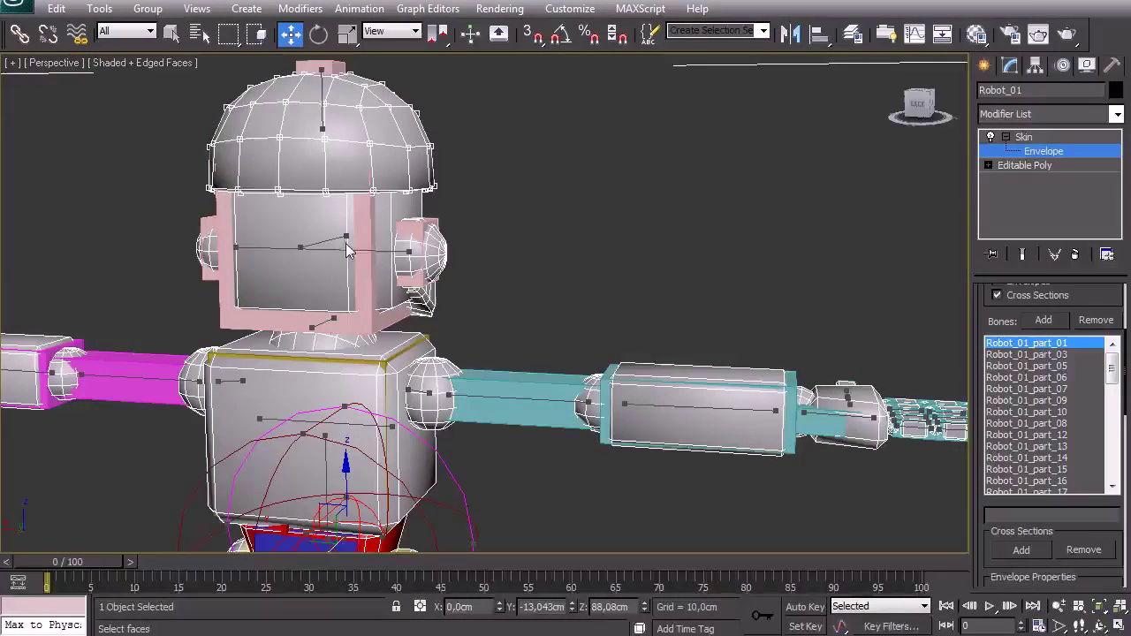
left_click(350, 251)
middle_click_drag(350, 250, 462, 245, "alt")
scroll(462, 244, "up", 5)
middle_click_drag(498, 132, 515, 229)
key("F3")
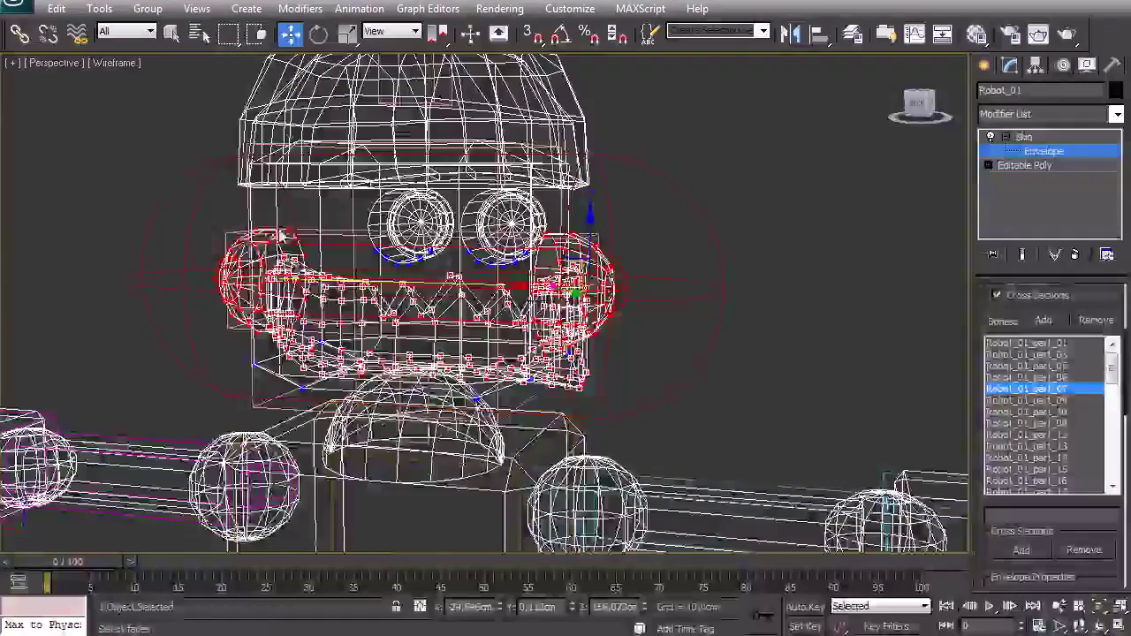
key("F3")
mouse_move(415, 265)
middle_mouse_down("alt")
mouse_move(451, 261)
mouse_move(428, 267)
middle_mouse_up("alt")
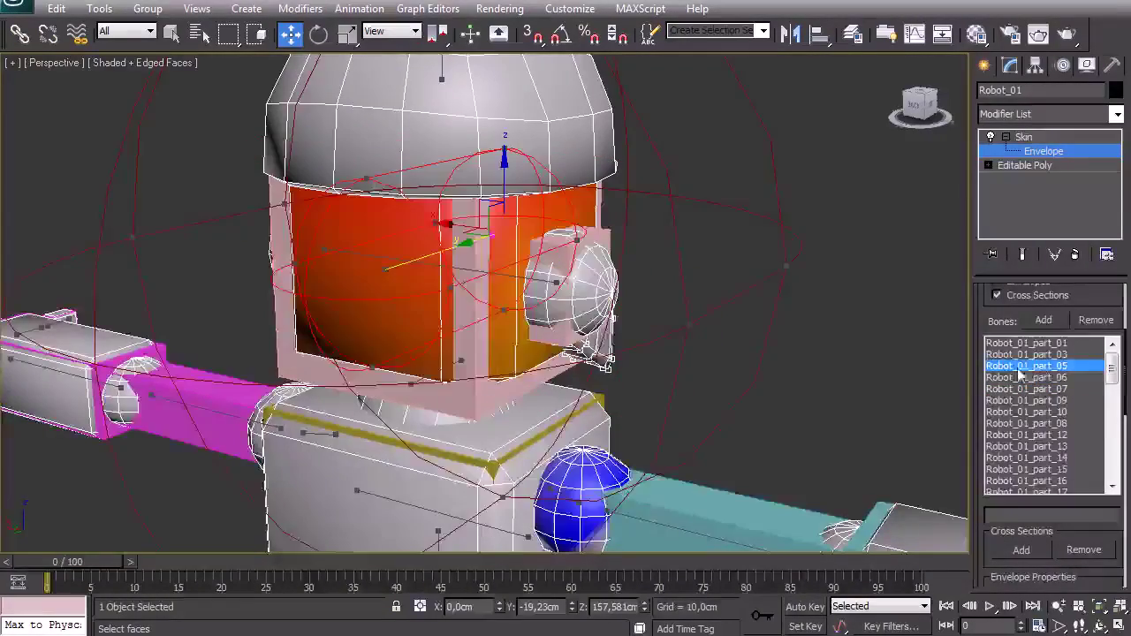
- Set Abs. Effect to 1 for the head block's vertices on the head bone
middle_click_drag(396, 275, 452, 327, "alt")
key("F3")
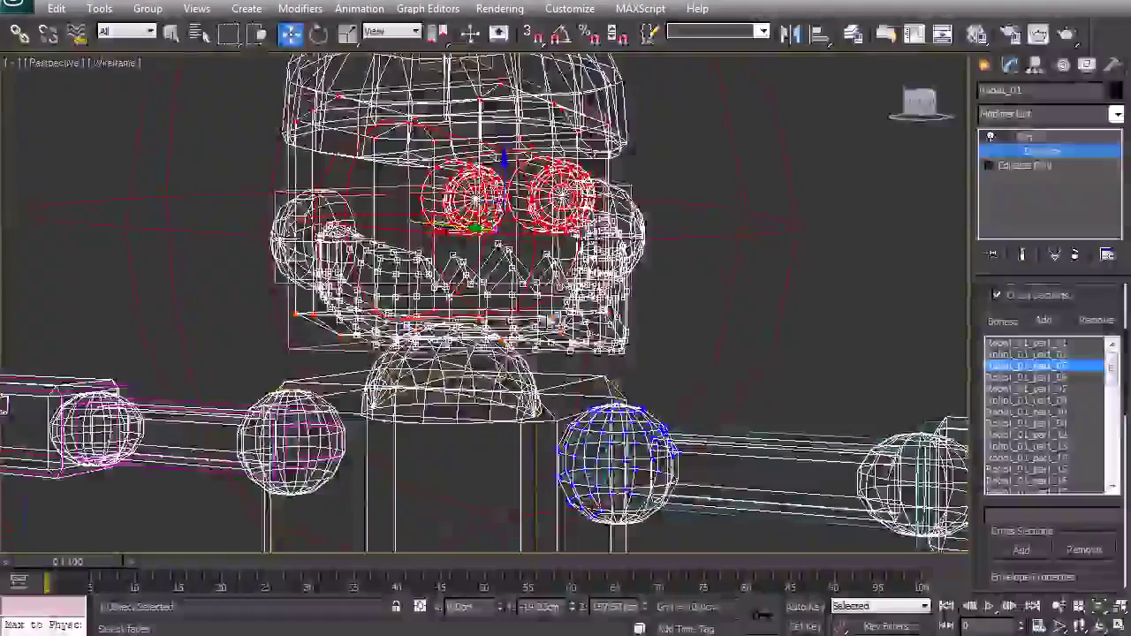
key("F3")
middle_click_drag(651, 285, 925, 425, "alt")
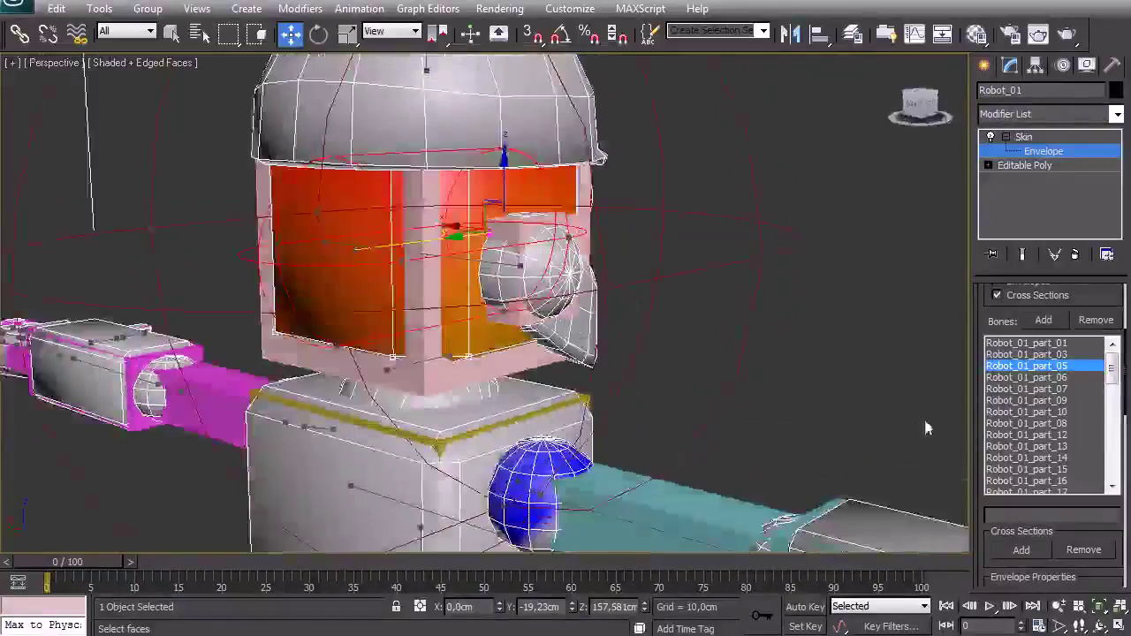
left_click_drag(985, 579, 1052, 374)
left_click_drag(1125, 442, 1129, 485)
left_click(1076, 456)
type("1")
key("Return")
- Select the eye cylinders' vertices and assign them to the head bone as well
middle_click_drag(859, 303, 623, 232, "alt")
scroll(623, 237, "up", 3)
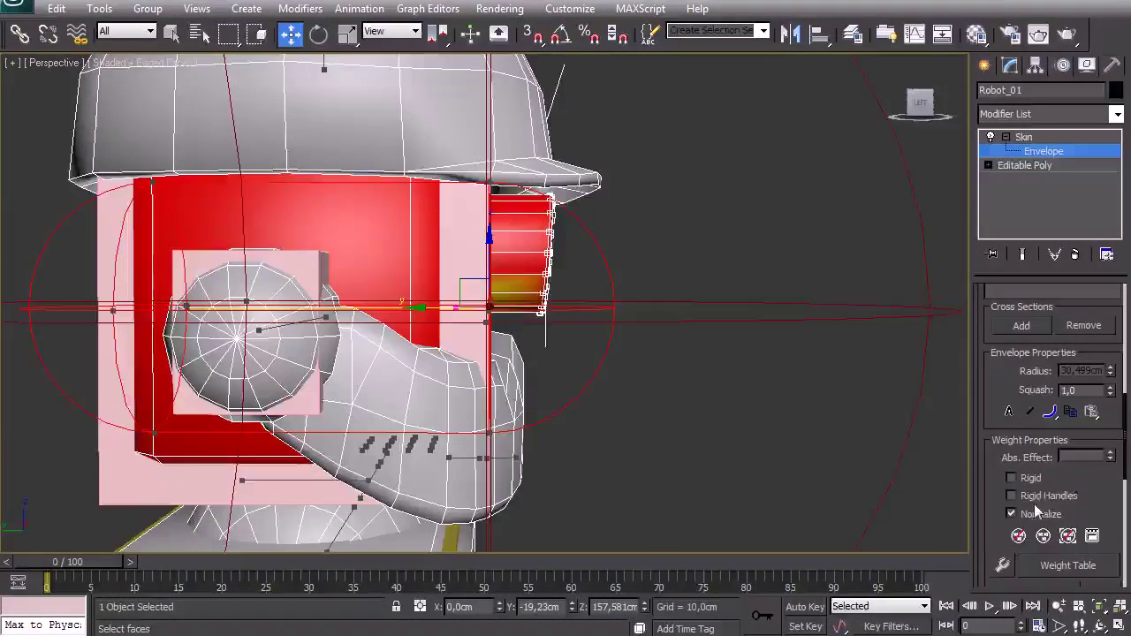
scroll(756, 404, "down", 3)
scroll(613, 399, "down", 4)
mouse_move(616, 286)
middle_mouse_down("alt")
mouse_move(538, 347)
mouse_move(462, 242)
middle_mouse_up("alt")
- In a wireframe front view, assign the hip ball and thigh tube vertices of one leg to its thigh bone with an Abs. Effect of 1.0
scroll(462, 242, "up", 4)
key("F3")
key("f")
key("z")
middle_click_drag(656, 519, 510, 285)
scroll(499, 455, "up", 4)
middle_click_drag(499, 455, 551, 310)
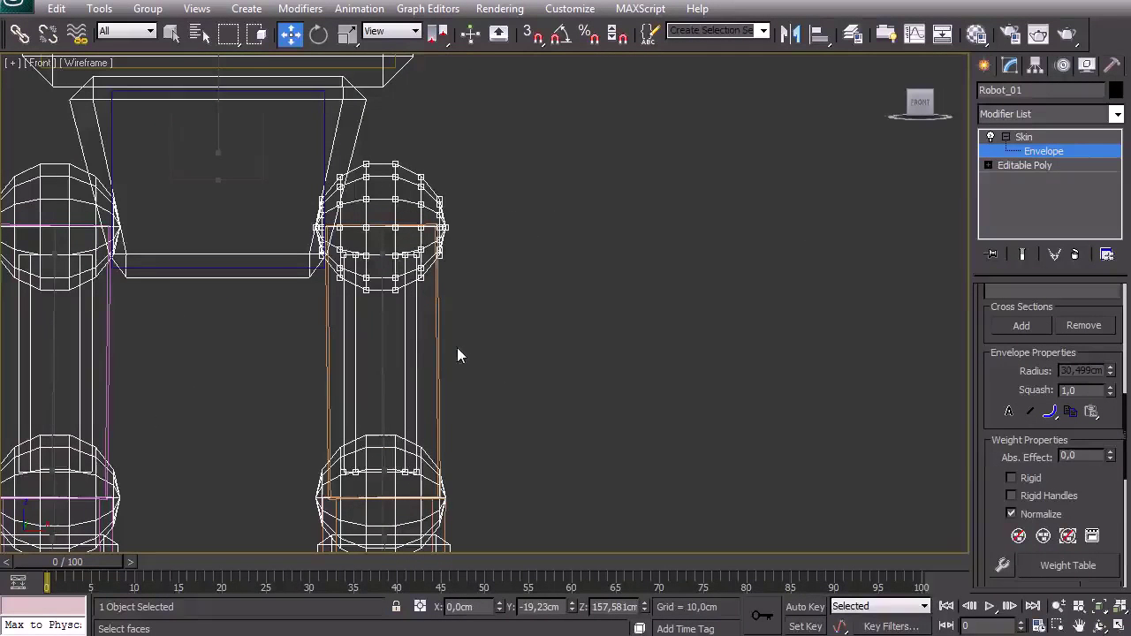
left_click(383, 361)
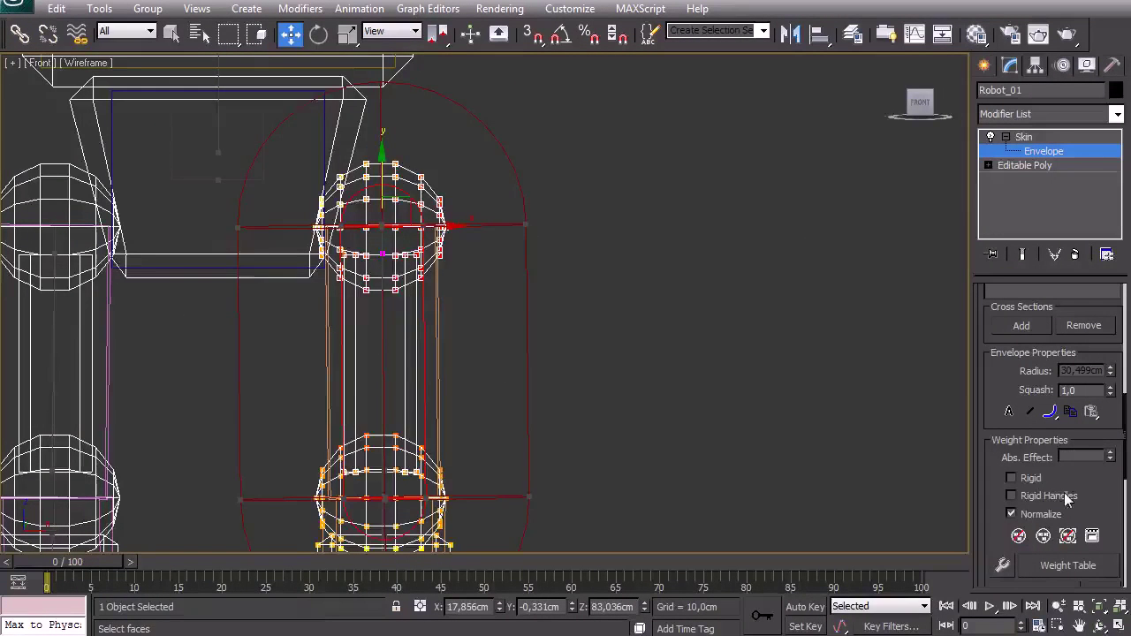
middle_click_drag(618, 323, 590, 239)
key("F3")
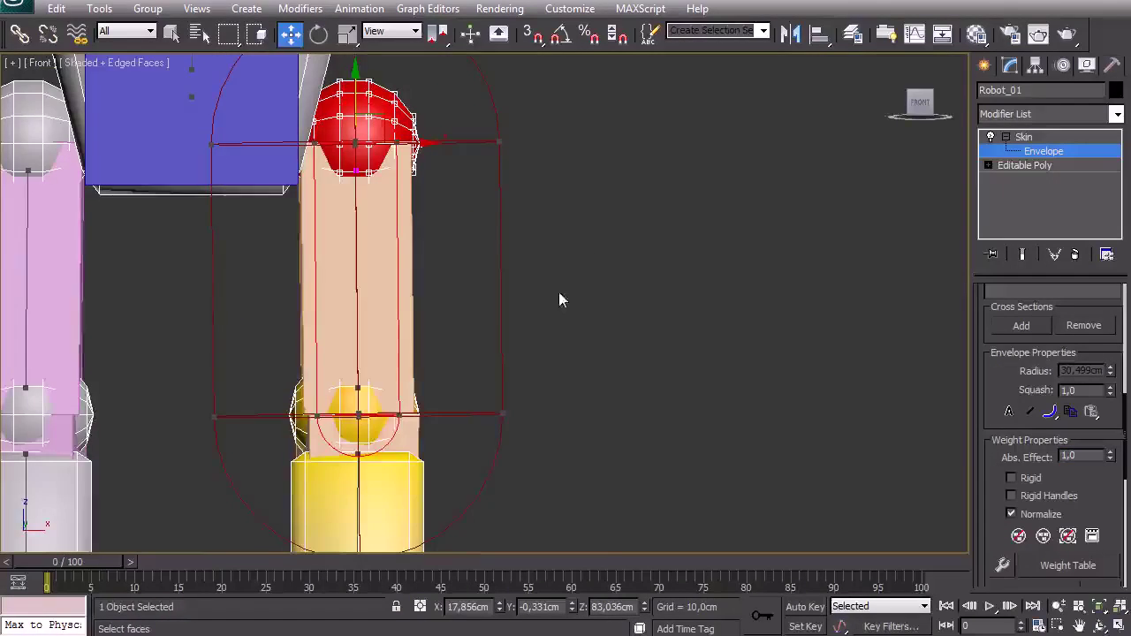
- In the perspective view, select the same leg's knee ball and lower leg vertices and assign them fully to the shin bone
key("p")
middle_click_drag(491, 354, 452, 352, "alt")
middle_click_drag(452, 353, 553, 282)
key("F3")
left_click_drag(555, 383, 454, 432)
middle_click_drag(493, 435, 533, 365)
left_click(508, 351)
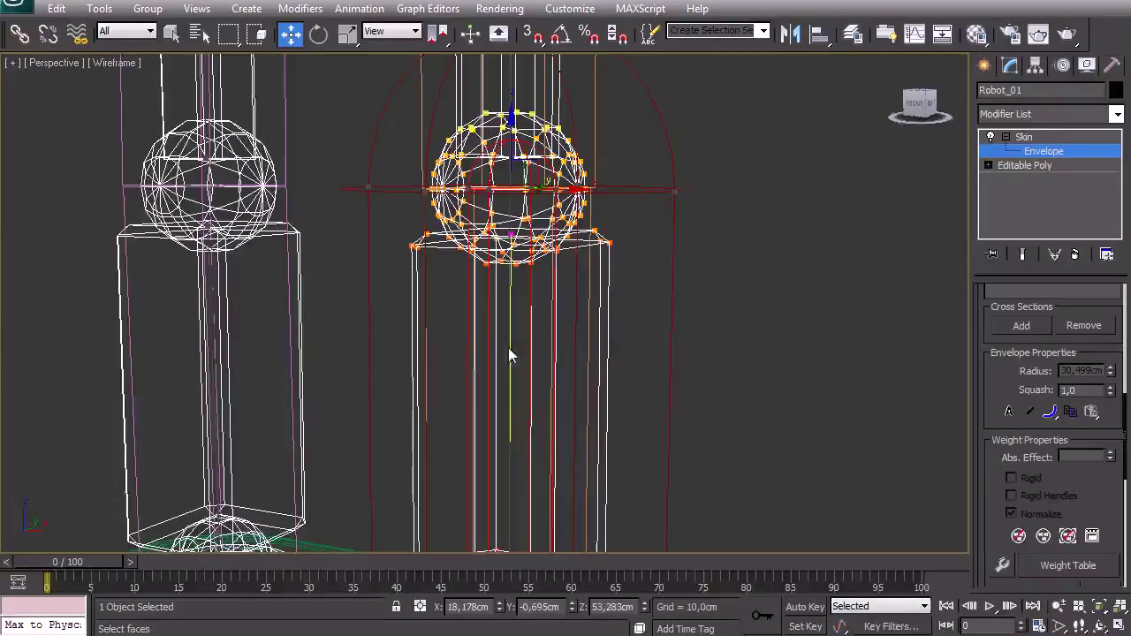
left_click_drag(521, 301, 521, 302)
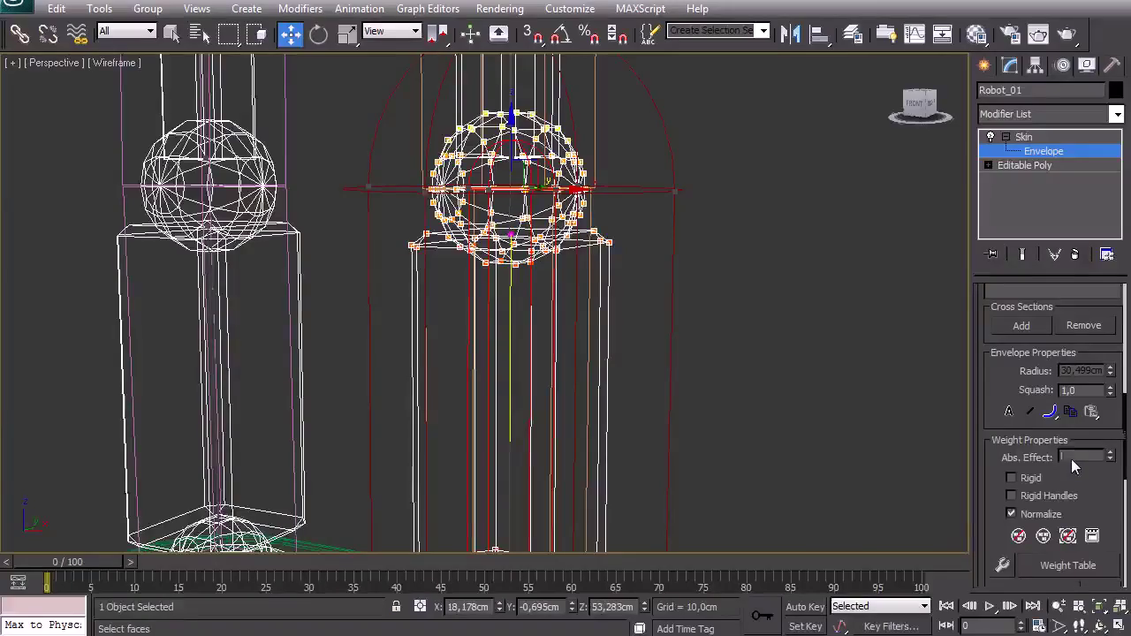
- Select the same leg's foot vertices and assign them to the foot bone with an Abs. Effect of 1.0
scroll(381, 368, "down", 3)
middle_click_drag(381, 368, 380, 427)
scroll(395, 412, "up", 2)
middle_click_drag(484, 548, 467, 353)
key("F3")
scroll(515, 353, "up", 2)
mouse_move(519, 442)
middle_mouse_down()
mouse_move(515, 354)
mouse_move(623, 358)
mouse_move(539, 353)
mouse_move(482, 328)
middle_mouse_up()
key("F3")
scroll(601, 374, "down", 3)
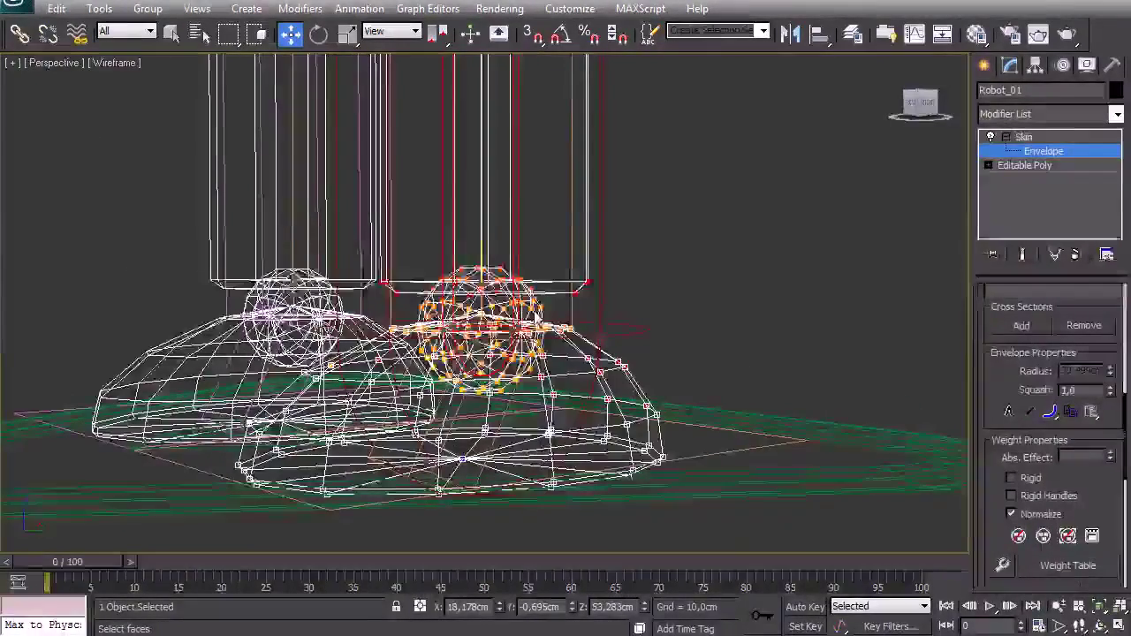
key("F3")
scroll(548, 328, "up", 5)
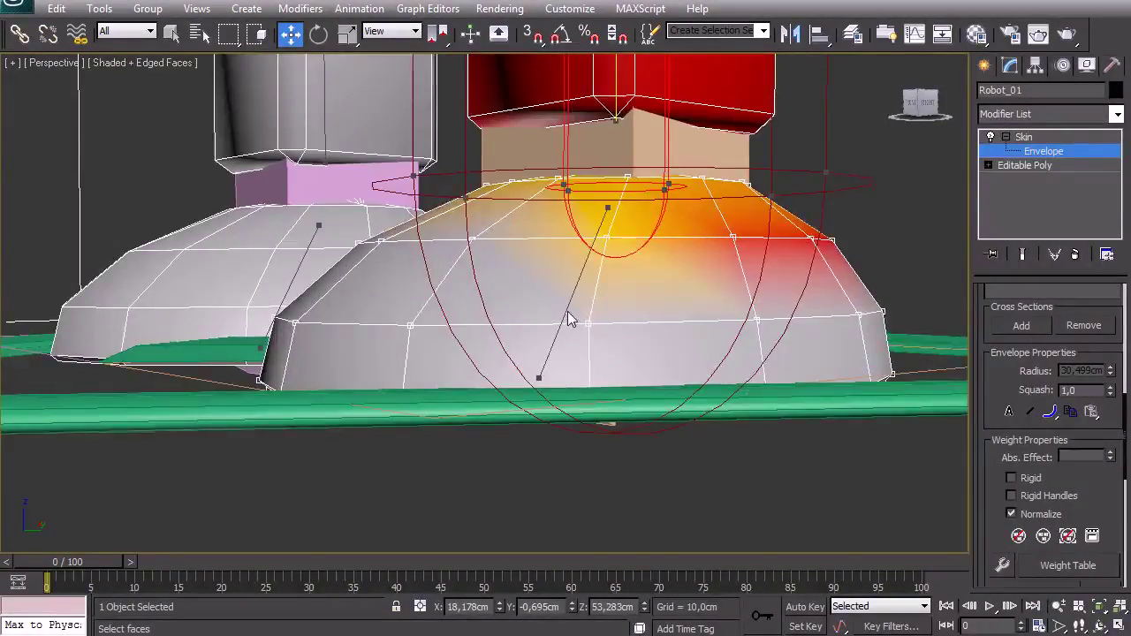
left_click(570, 320)
key("F3")
left_click(1086, 458)
type("1")
key("Return")
mouse_move(453, 293)
middle_mouse_down()
mouse_move(407, 369)
mouse_move(489, 303)
middle_mouse_up()
key("F3")
- Examine the whole weighted robot in the shaded front perspective, from the feet up to the head
scroll(482, 367, "down", 4)
middle_click_drag(567, 257, 569, 395)
scroll(568, 395, "down", 2)
middle_click_drag(573, 332, 583, 311, "alt")
middle_click_drag(578, 220, 571, 407)
middle_click_drag(639, 359, 601, 343, "alt")
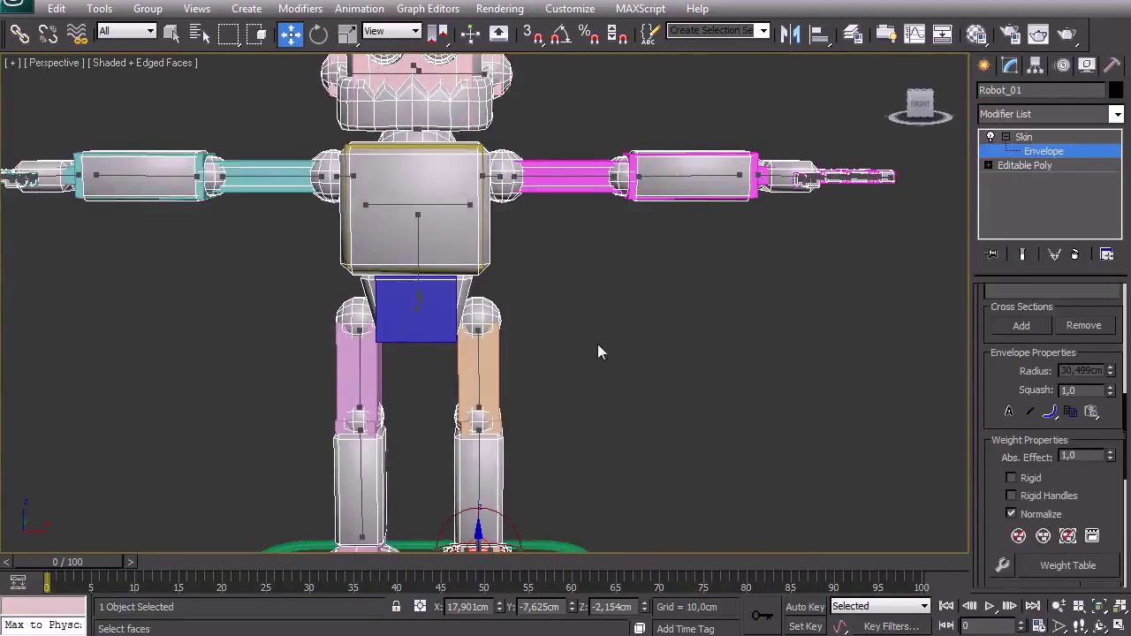
middle_click_drag(589, 212, 584, 359)
mouse_move(445, 308)
middle_mouse_down("alt")
mouse_move(484, 324)
mouse_move(452, 318)
middle_mouse_up("alt")
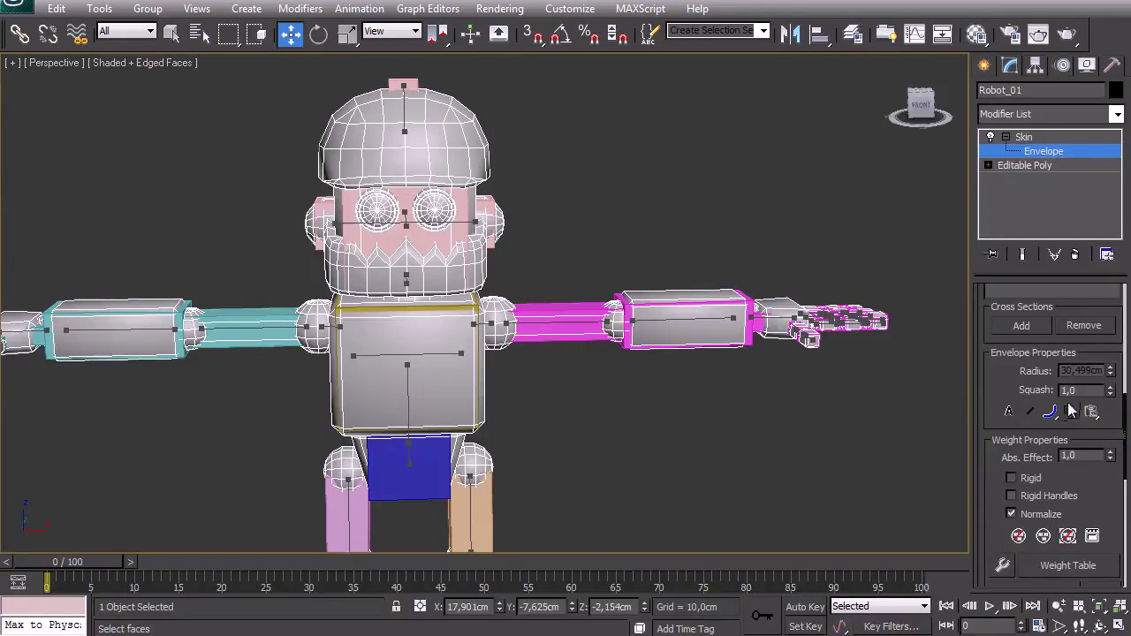
- Turn on the Skin modifier's Mirror Mode and paste the blue side's vertex weights onto the green side
scroll(987, 387, "up", 5)
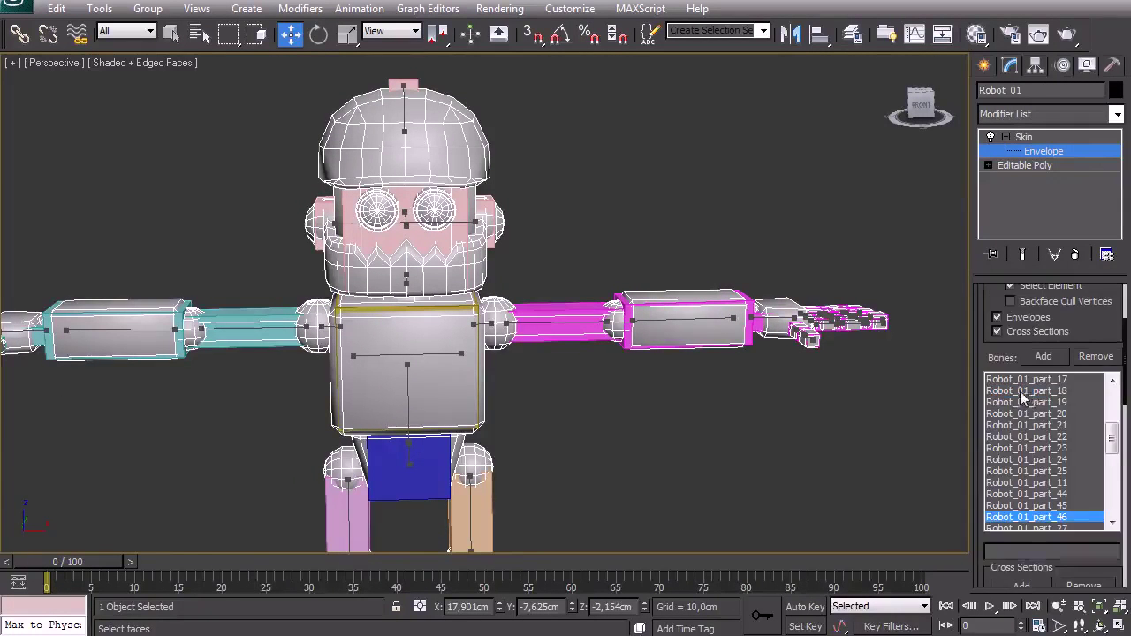
scroll(1034, 390, "down", 8)
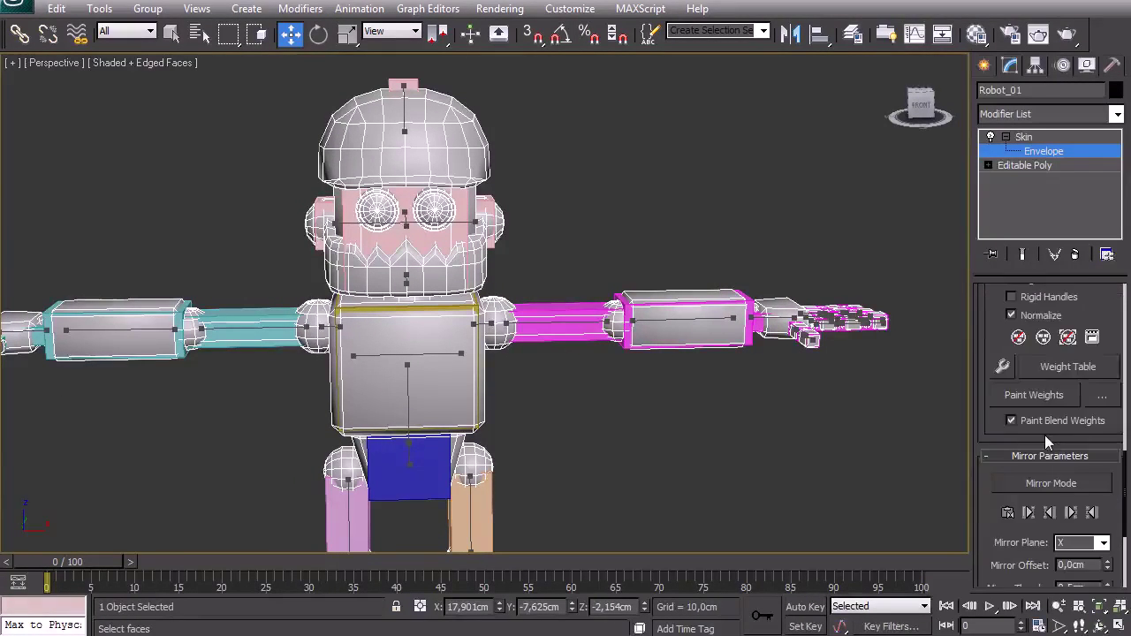
left_click(1048, 487)
middle_click_drag(529, 378, 567, 338)
scroll(981, 526, "down", 3)
scroll(989, 531, "up", 5)
scroll(1036, 452, "down", 4)
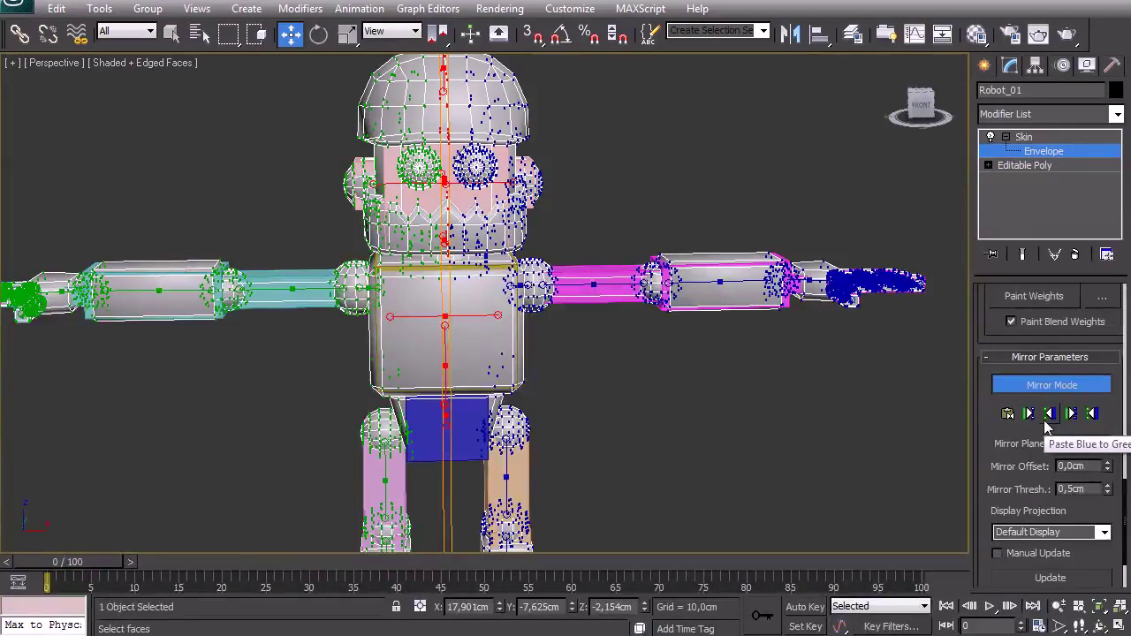
left_click(1094, 414)
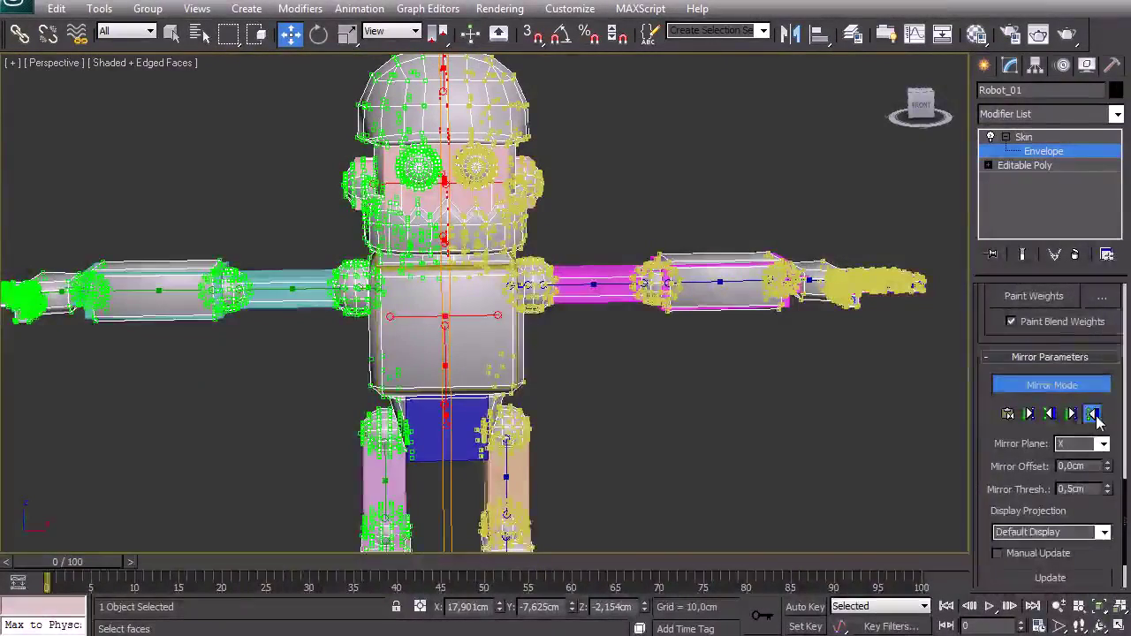
- Turn off Mirror Mode, leave the Skin modifier's envelope editing and deselect the robot mesh
left_click(1050, 386)
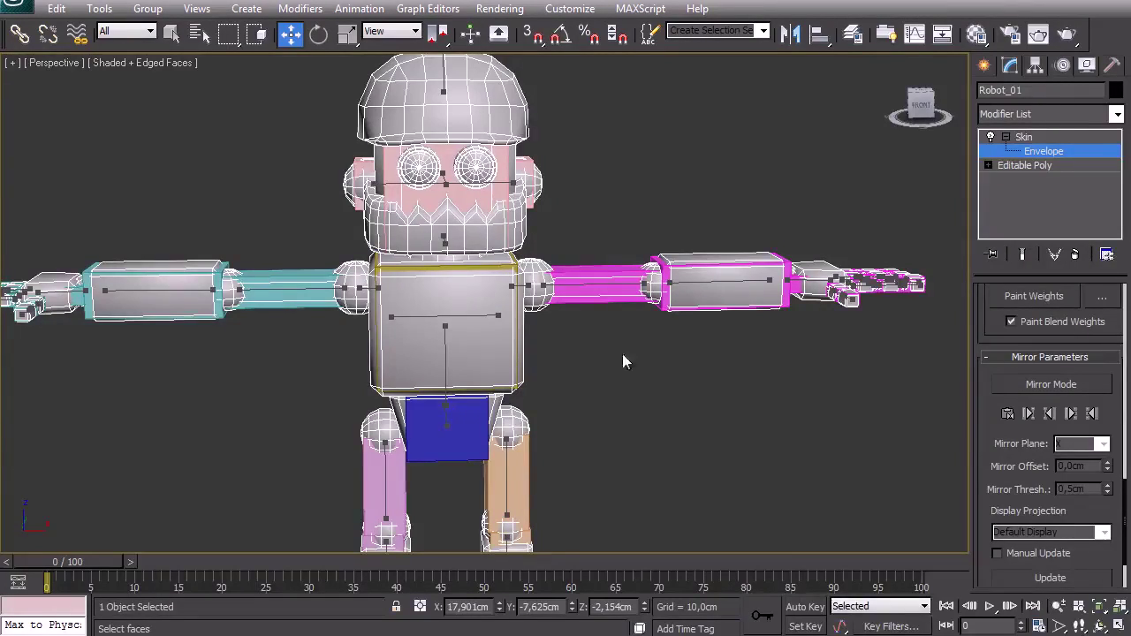
key("ctrl+b")
left_click(756, 401)
- Select the CAT rig's triangular base object, add a CATMotion layer to it and switch the rig to animation mode
left_click(425, 344)
middle_click_drag(425, 344, 593, 354, "alt")
scroll(612, 399, "down", 3)
left_click(532, 502)
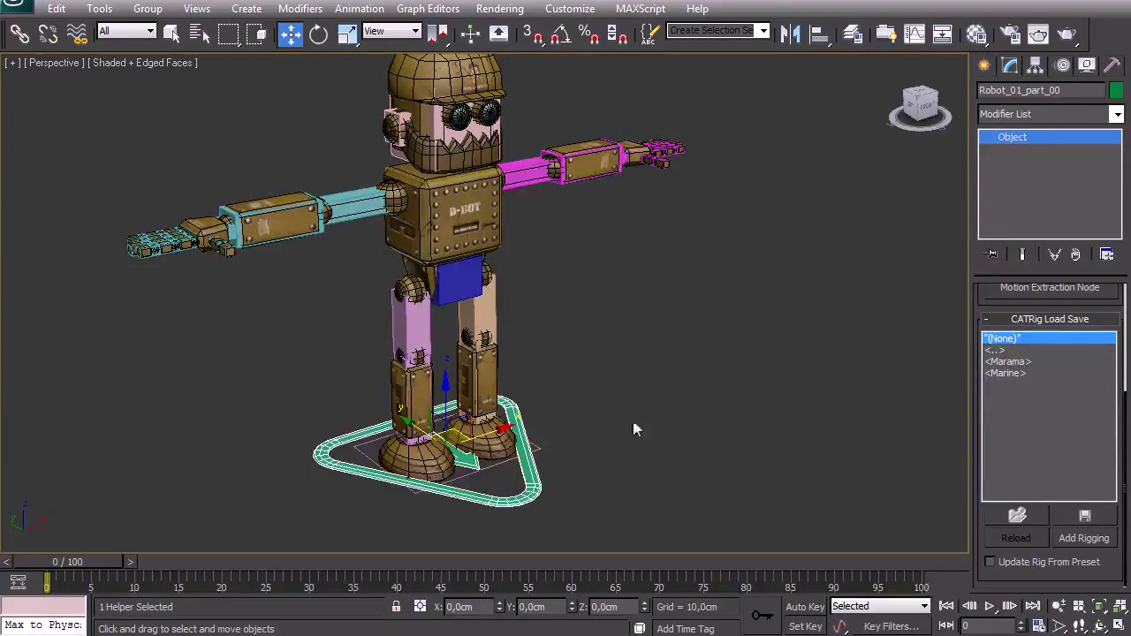
left_click(1063, 66)
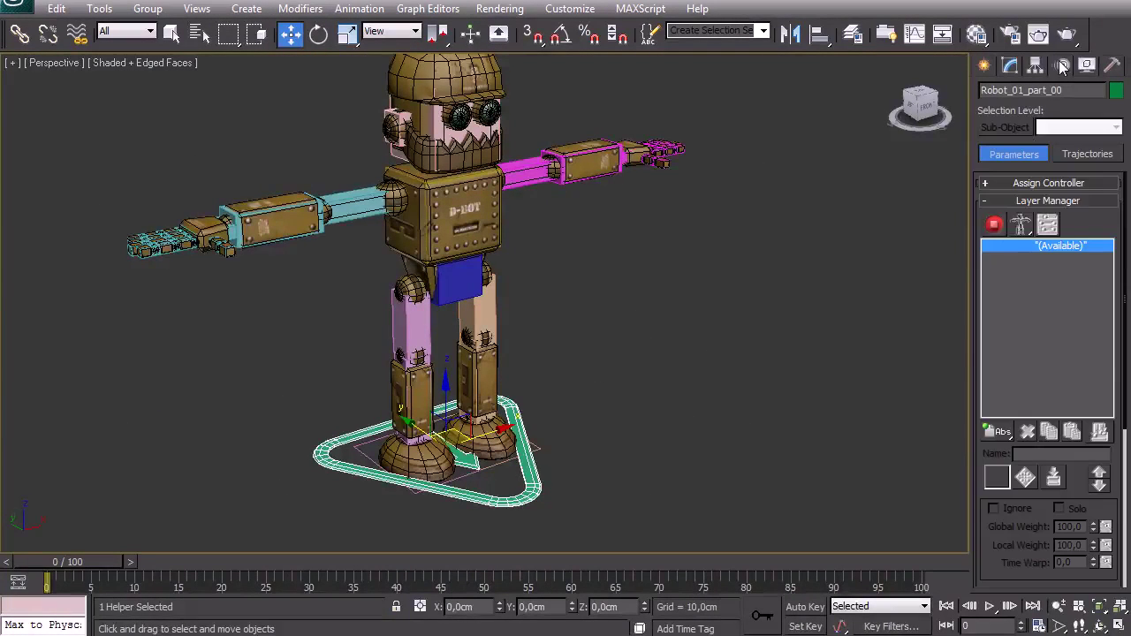
left_click_drag(1013, 432, 1005, 514)
left_click(993, 226)
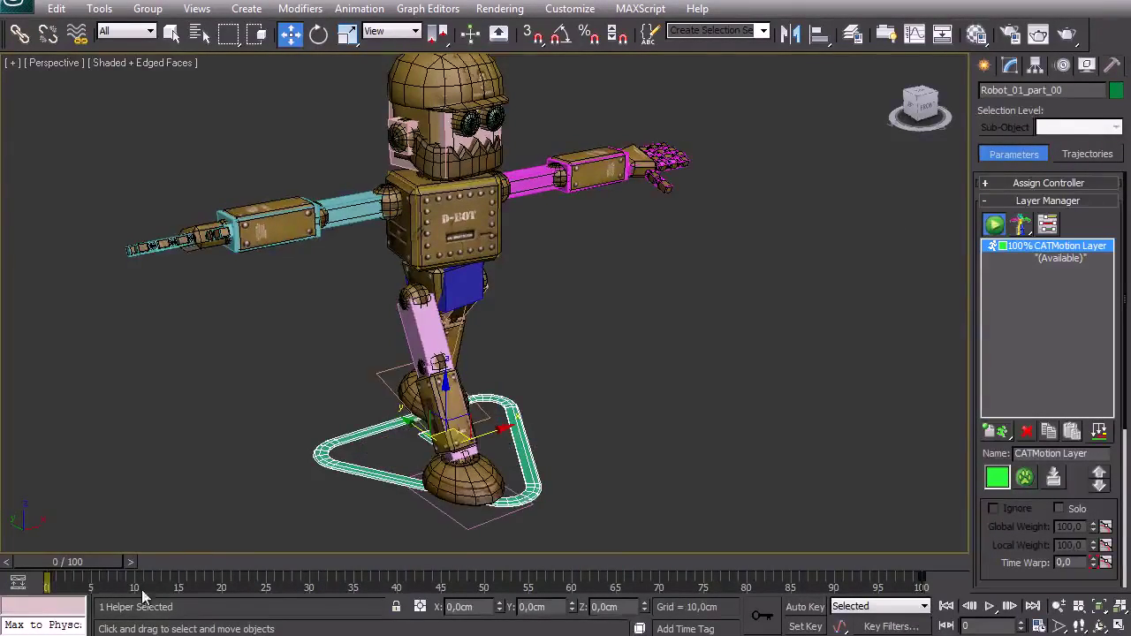
- Scrub the timeline to check the default walk cycle and turn off edged faces in the perspective view
mouse_move(74, 564)
left_mouse_down()
mouse_move(671, 478)
mouse_move(727, 456)
mouse_move(632, 467)
mouse_move(480, 462)
mouse_move(31, 529)
left_mouse_up()
key("F4")
middle_click_drag(531, 357, 394, 337, "alt")
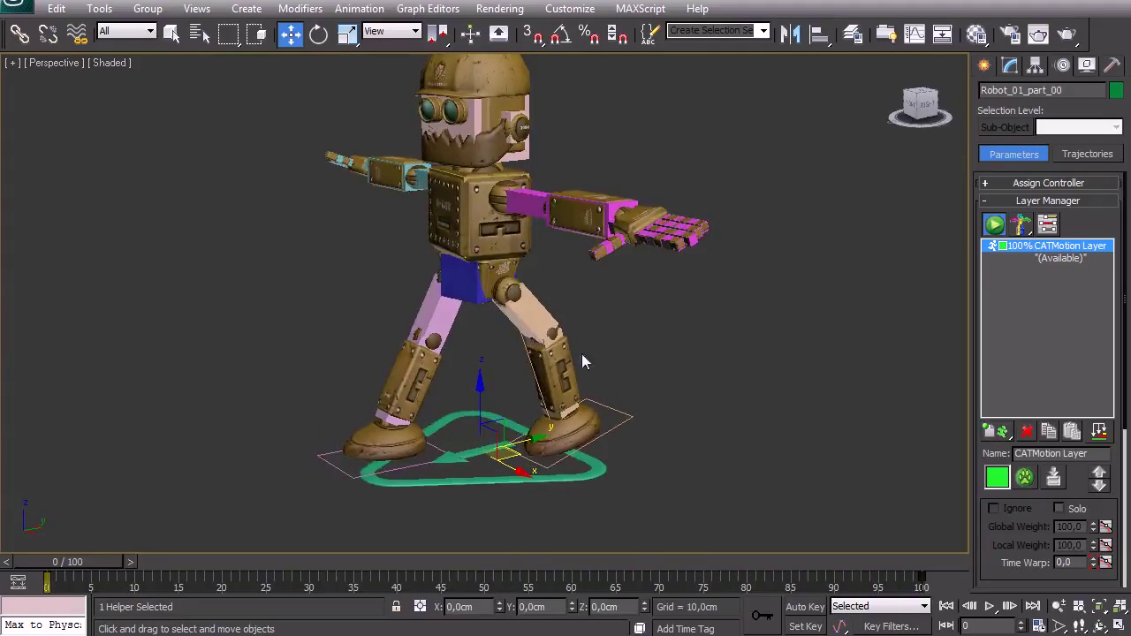
- Load the GameCharRun preset from the 2Legs folder into the CATMotion layer and close the CATMotion editor
left_click(1024, 478)
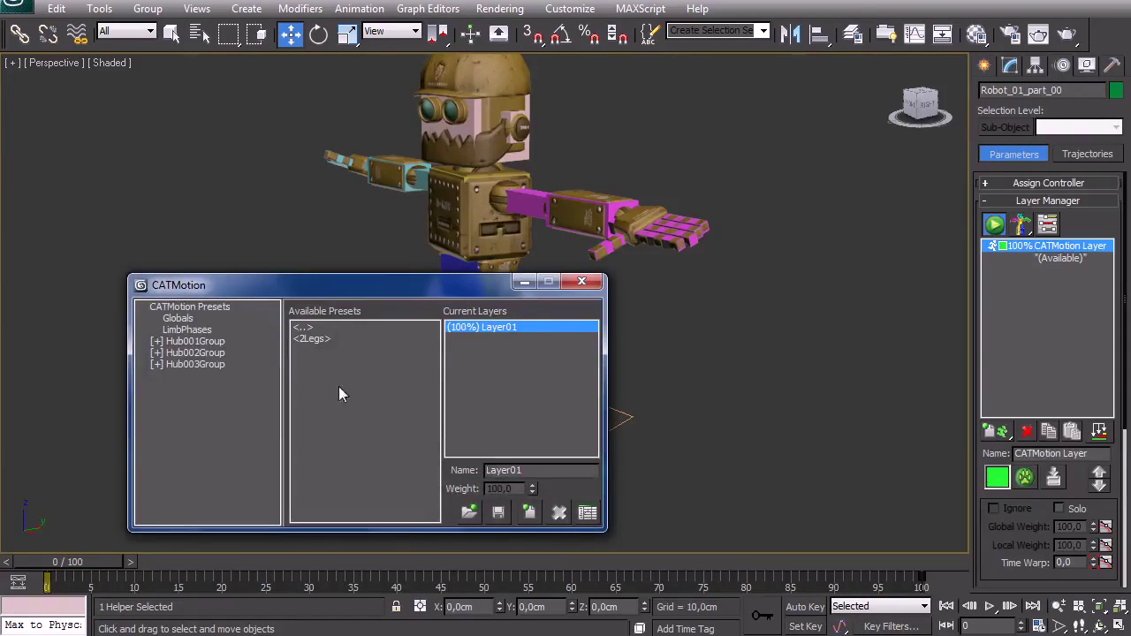
double_click(327, 339)
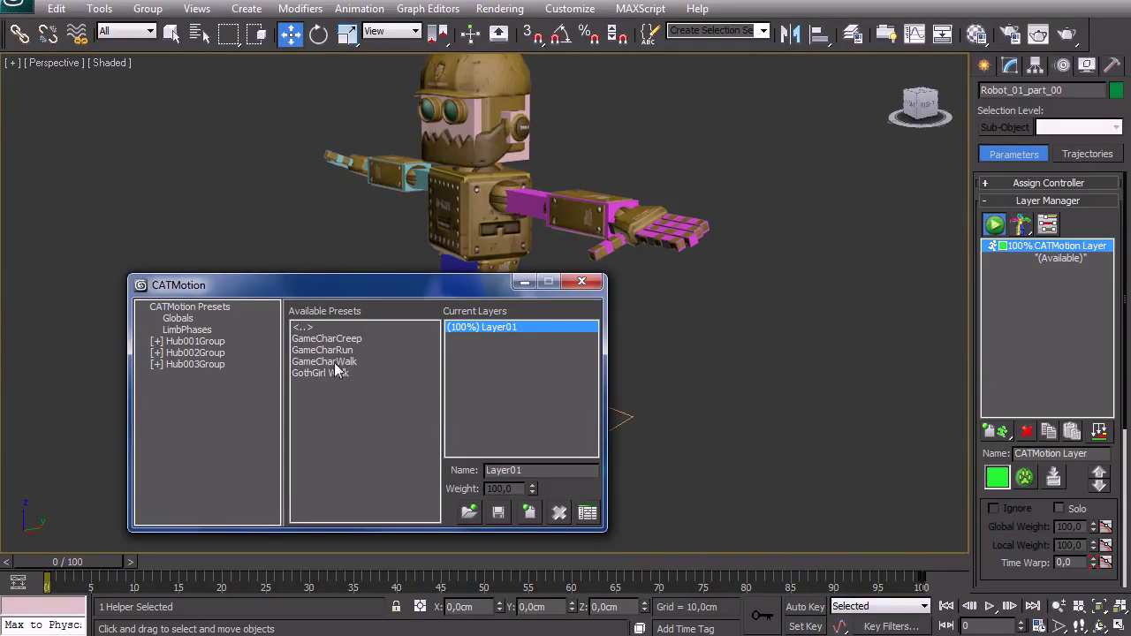
left_click(338, 342)
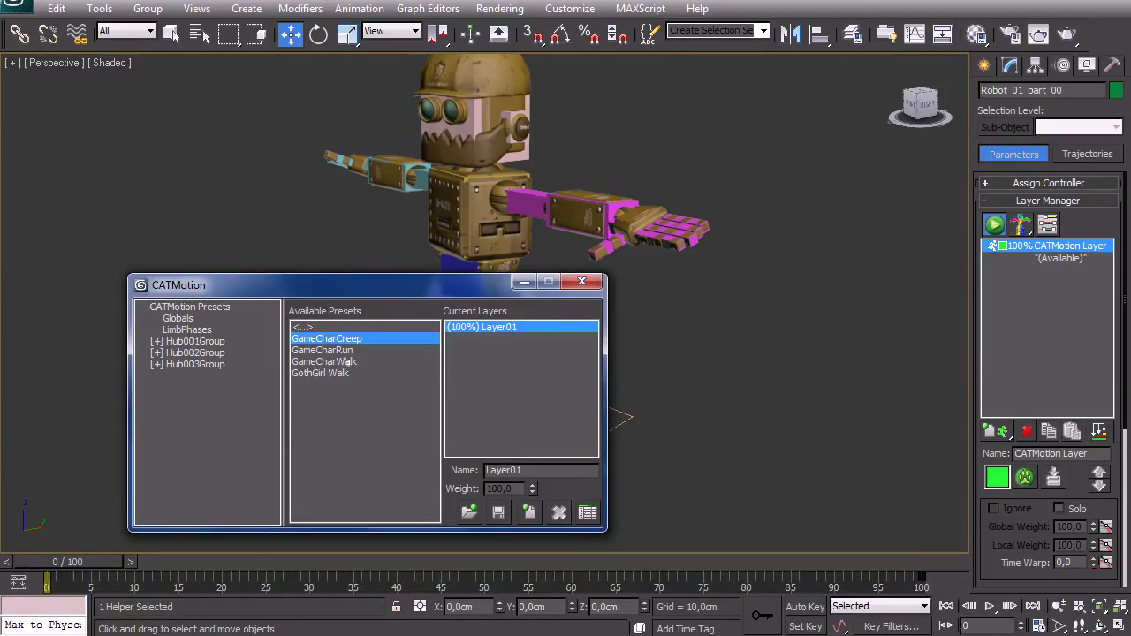
double_click(341, 351)
left_click(638, 306)
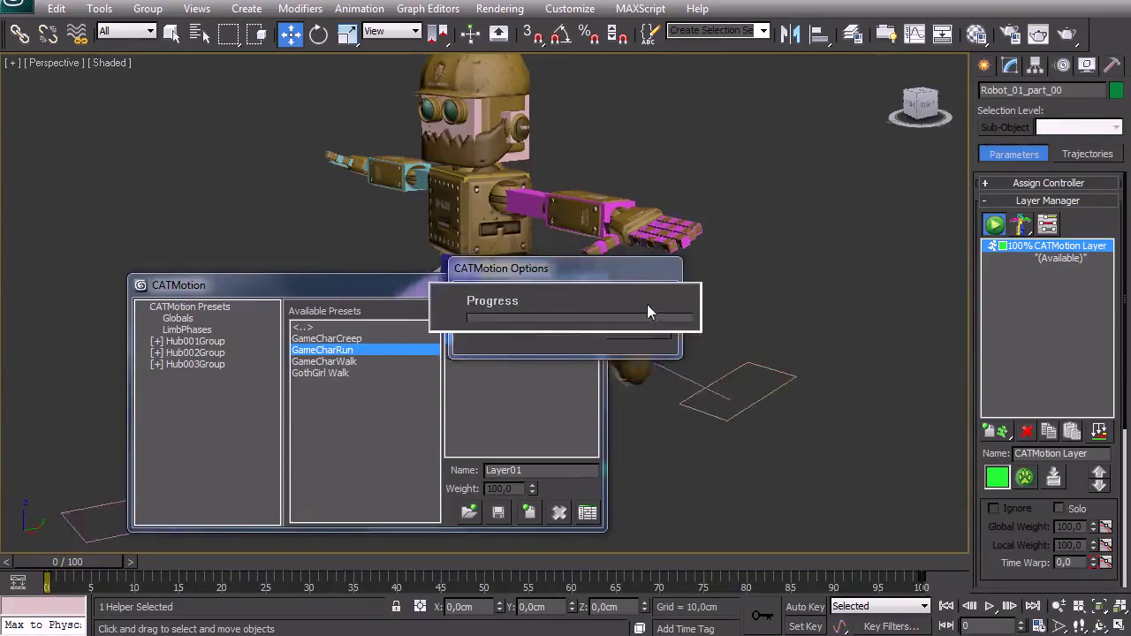
left_click(584, 283)
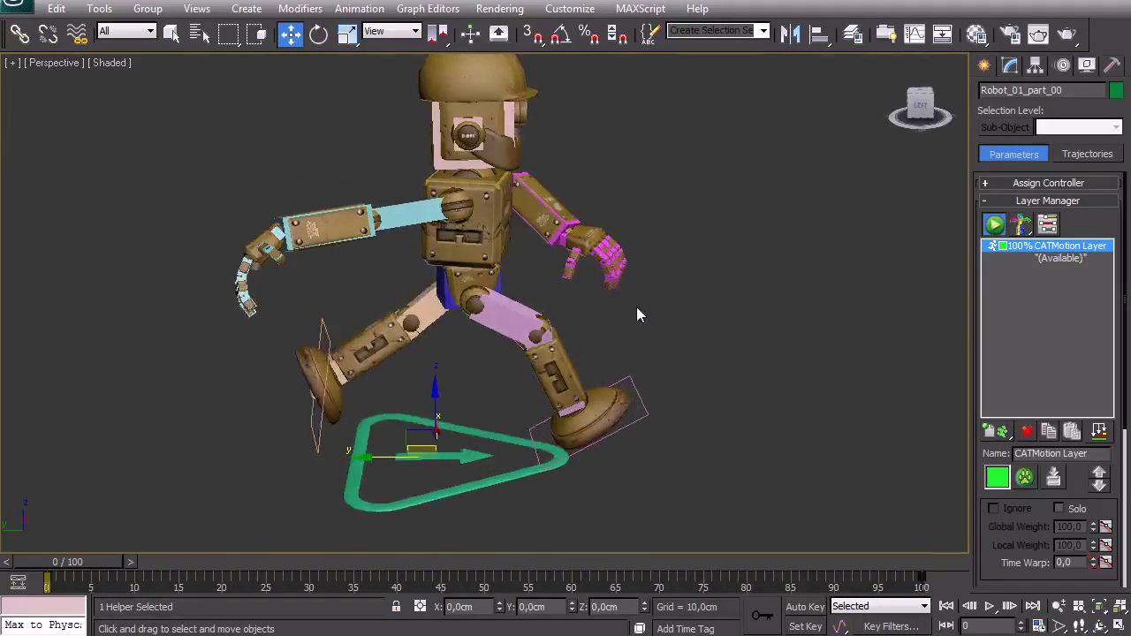
- Set the animation playback speed to 1/4x in the time configuration
left_click(1040, 626)
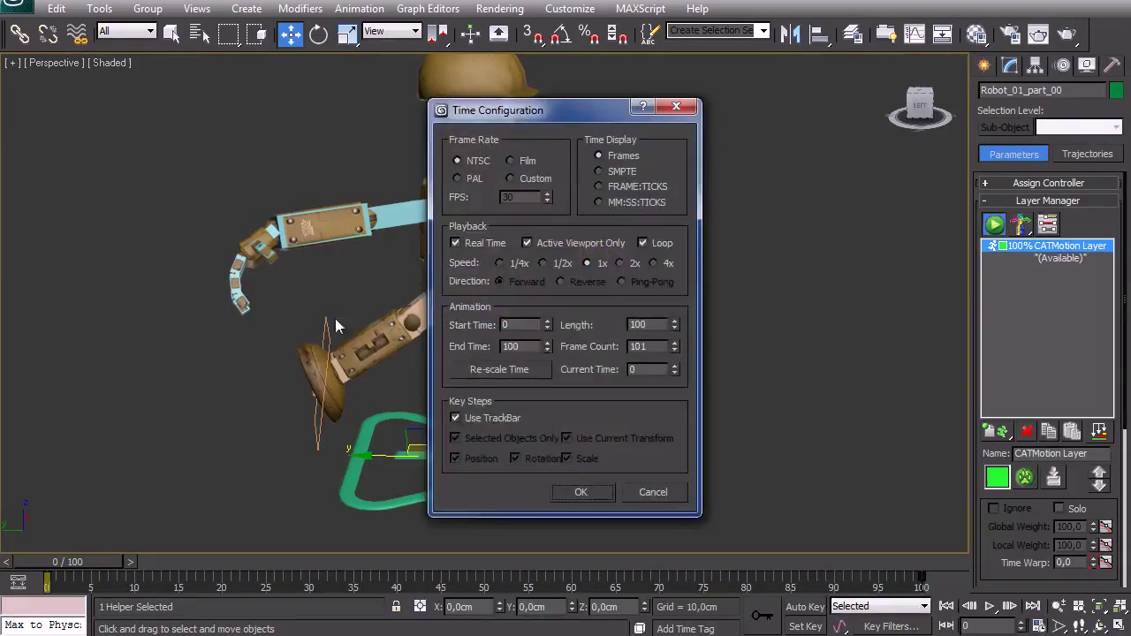
left_click(513, 266)
left_click(581, 491)
- Isolate the Robot_01 mesh so the CAT rig is hidden, and view it from the front
left_click(492, 233)
key("alt+q")
mouse_move(601, 293)
middle_mouse_down("alt")
mouse_move(384, 272)
mouse_move(644, 281)
mouse_move(598, 279)
middle_mouse_up("alt")
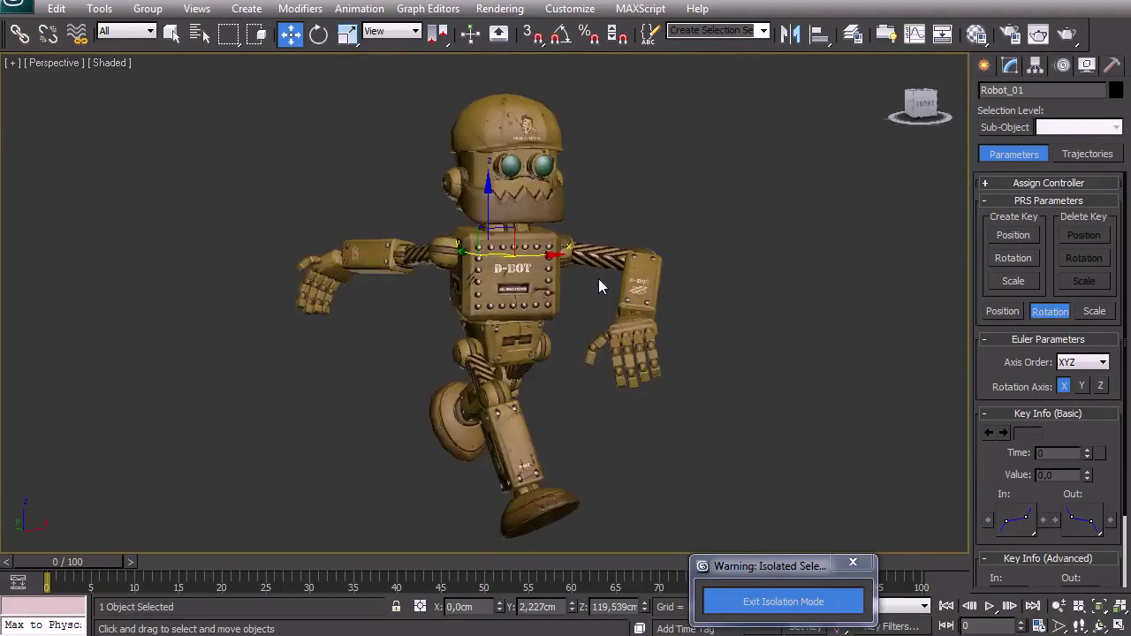
key("alt+w")
key("alt+w")
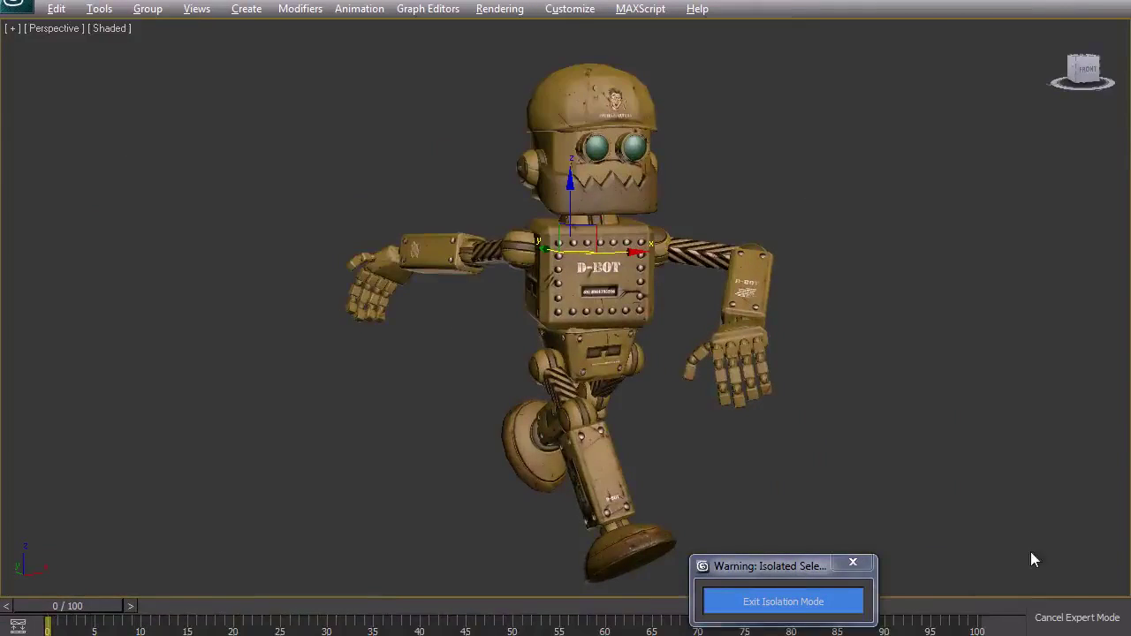
- Play the run animation in Expert Mode and examine the skinned robot's deformation from the front, sides and back
key("/")
key("ctrl+x")
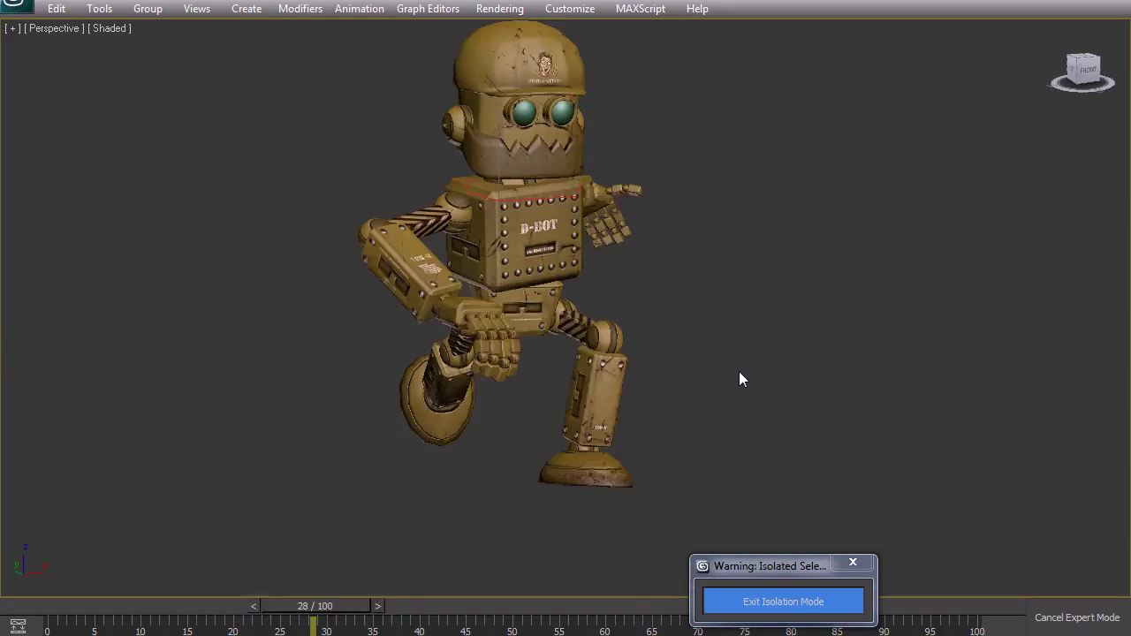
middle_click_drag(702, 354, 603, 355, "alt")
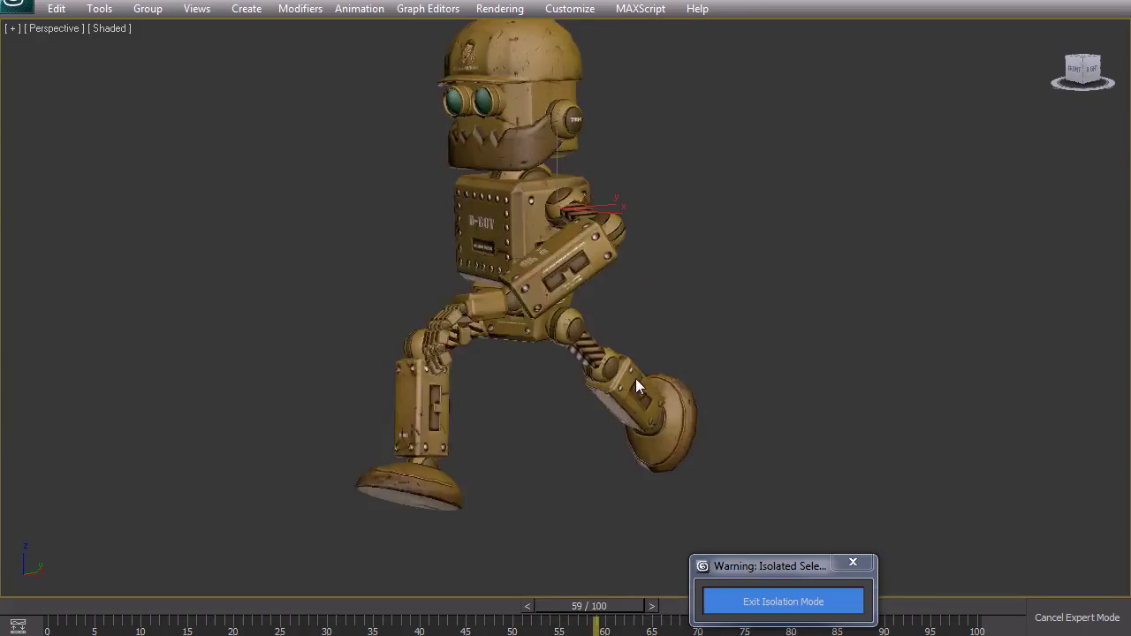
middle_click_drag(600, 376, 367, 398, "alt")
middle_click_drag(531, 396, 540, 290, "alt")
middle_click_drag(581, 363, 439, 374, "alt")
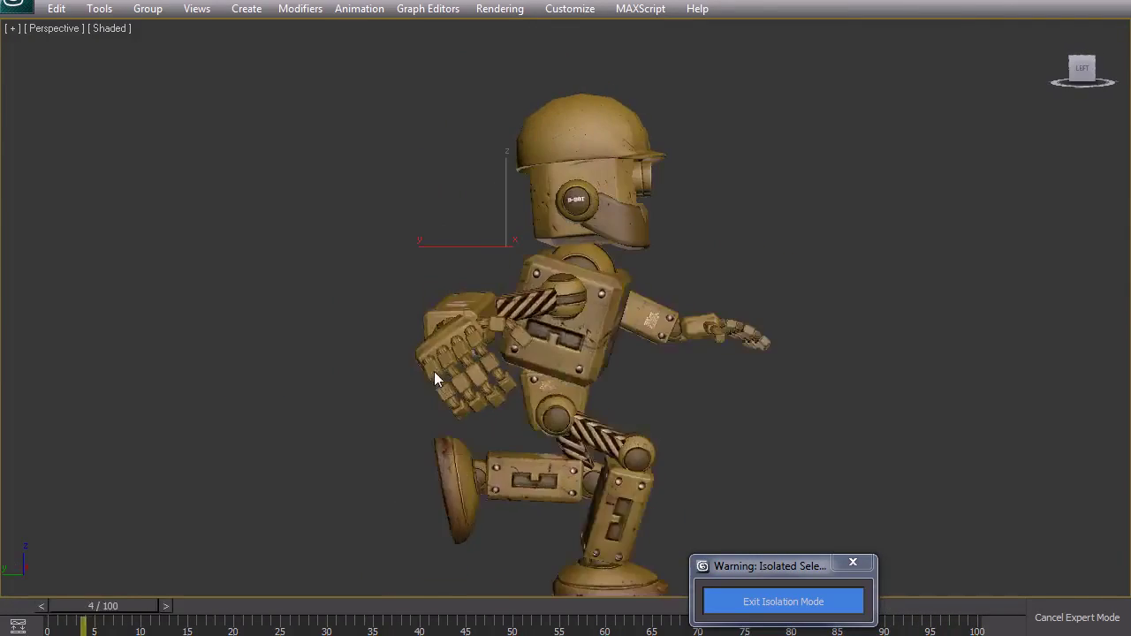
middle_click_drag(660, 371, 566, 385, "alt")
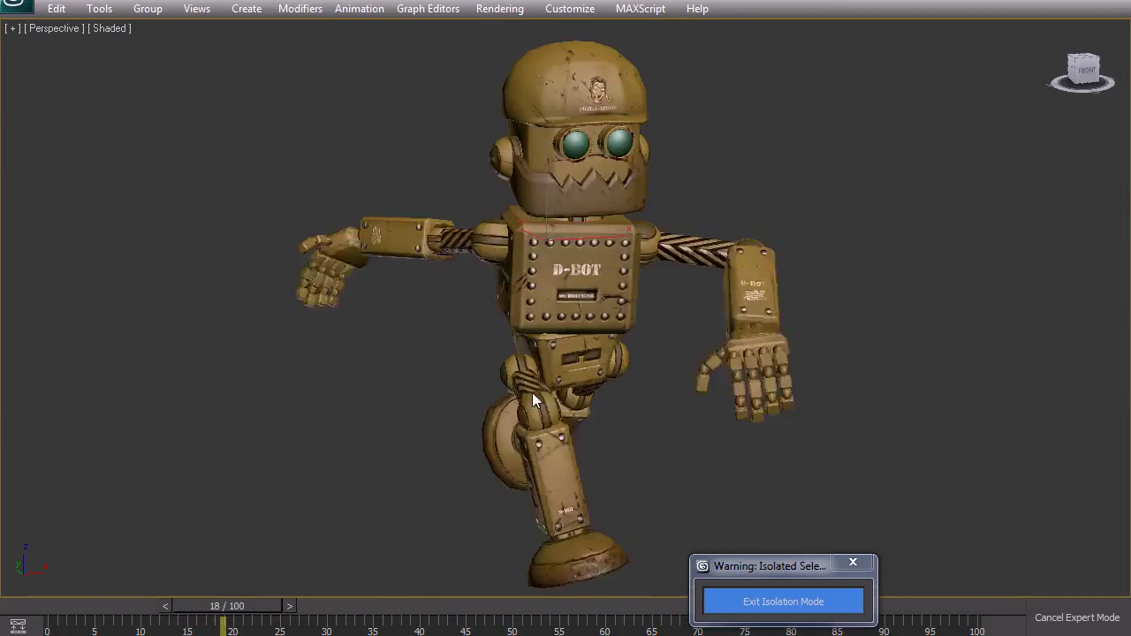
middle_click_drag(662, 325, 522, 339, "alt")
middle_click_drag(389, 412, 552, 417, "alt")
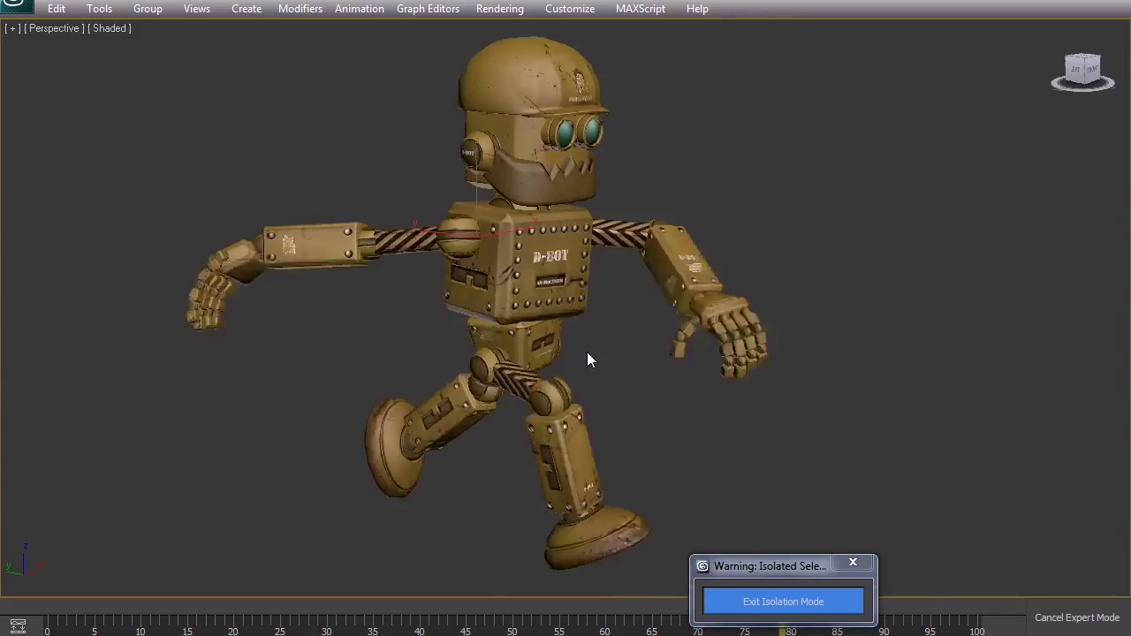